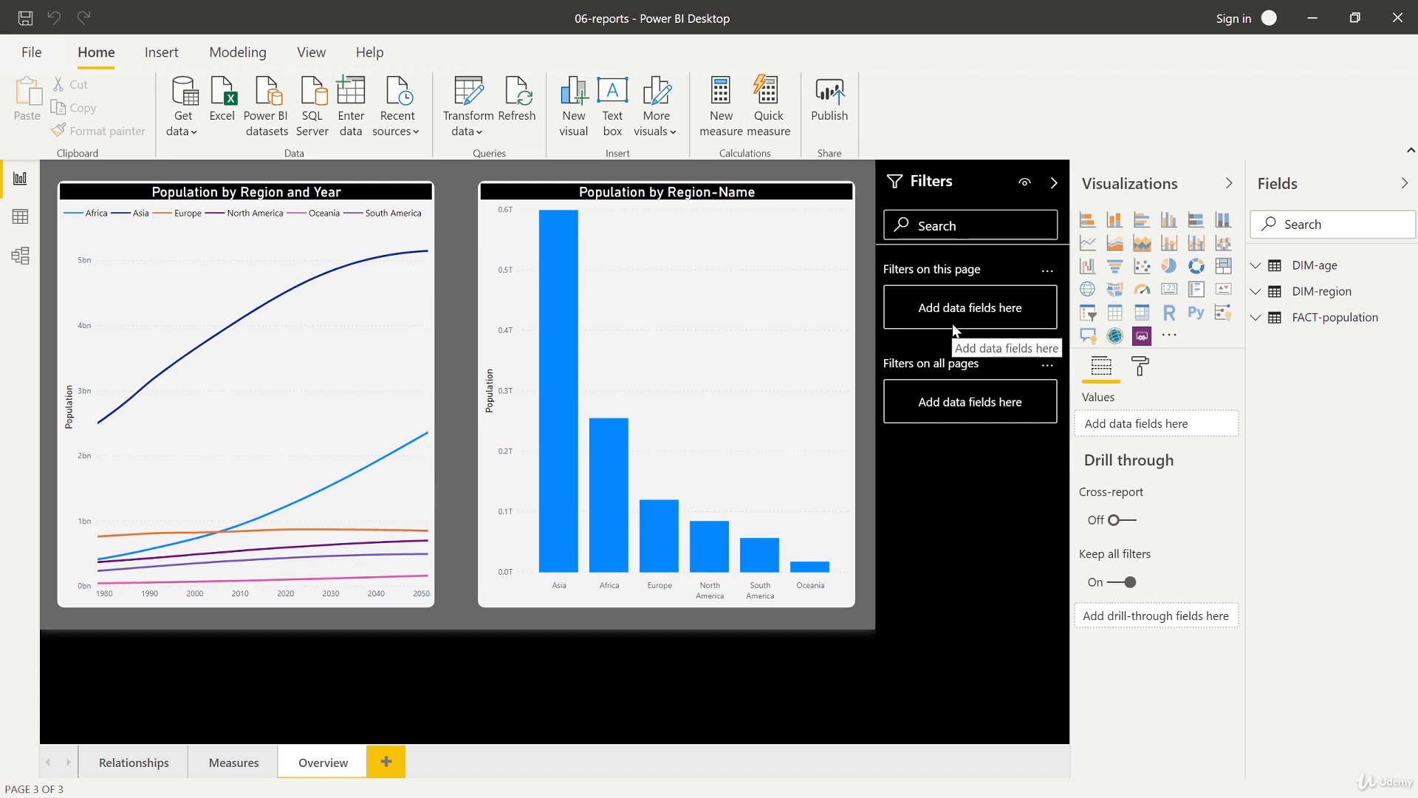
Step: Duplicate the Overview page and delete both charts from the copy
{"action": "right_click", "coordinate": [337, 755]}
{"action": "left_click", "coordinate": [389, 685]}
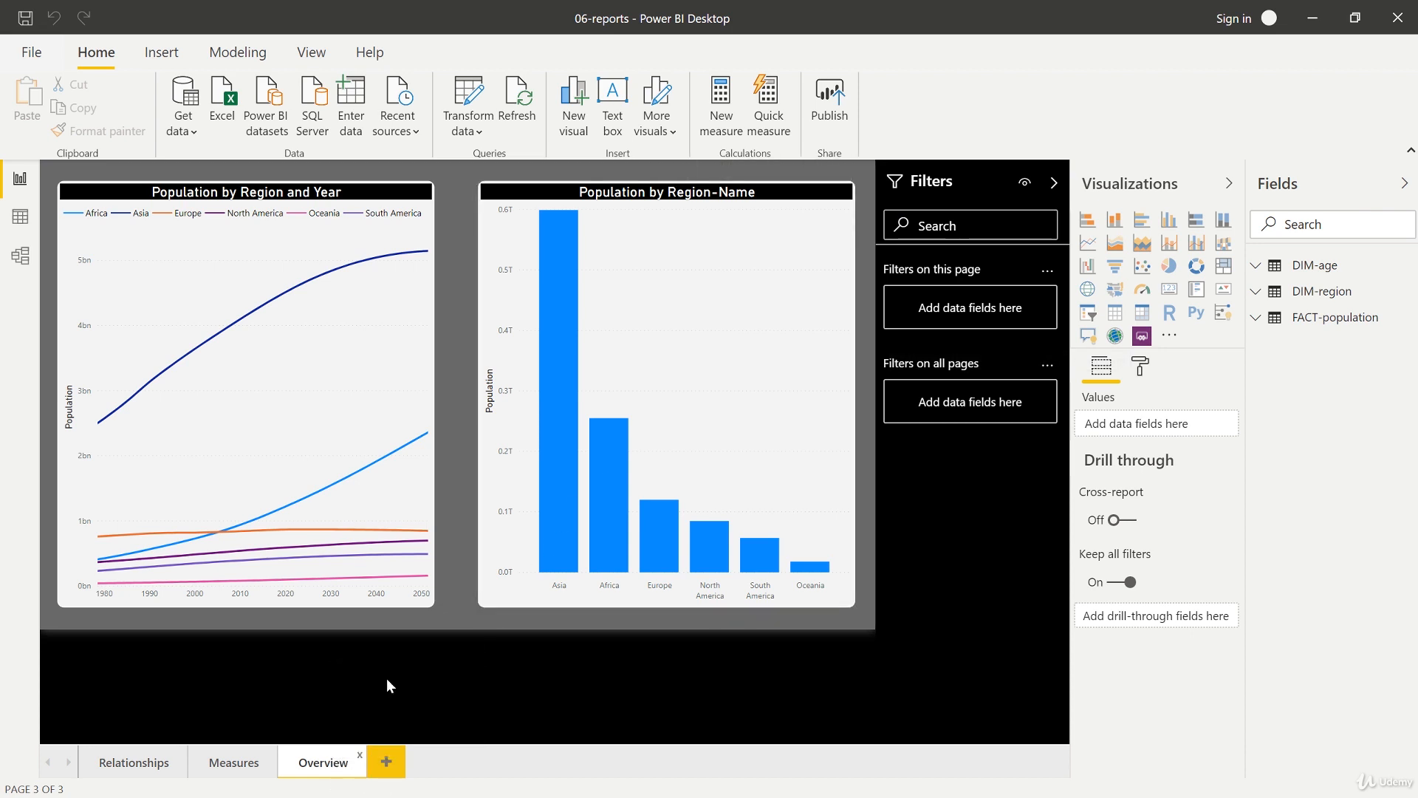
{"action": "left_click", "coordinate": [398, 205]}
{"action": "key", "text": "Delete"}
{"action": "left_click", "coordinate": [522, 192]}
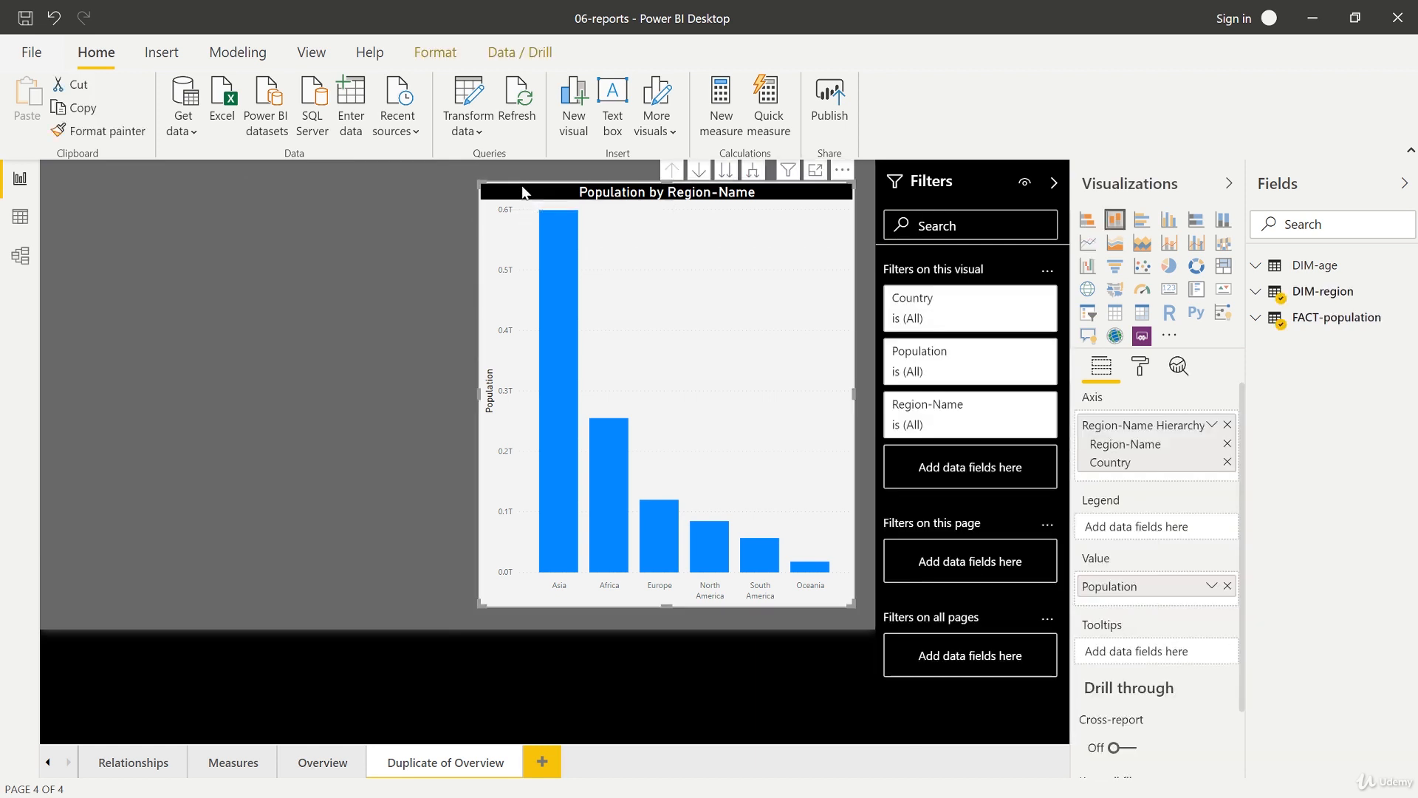
{"action": "key", "text": "Delete"}
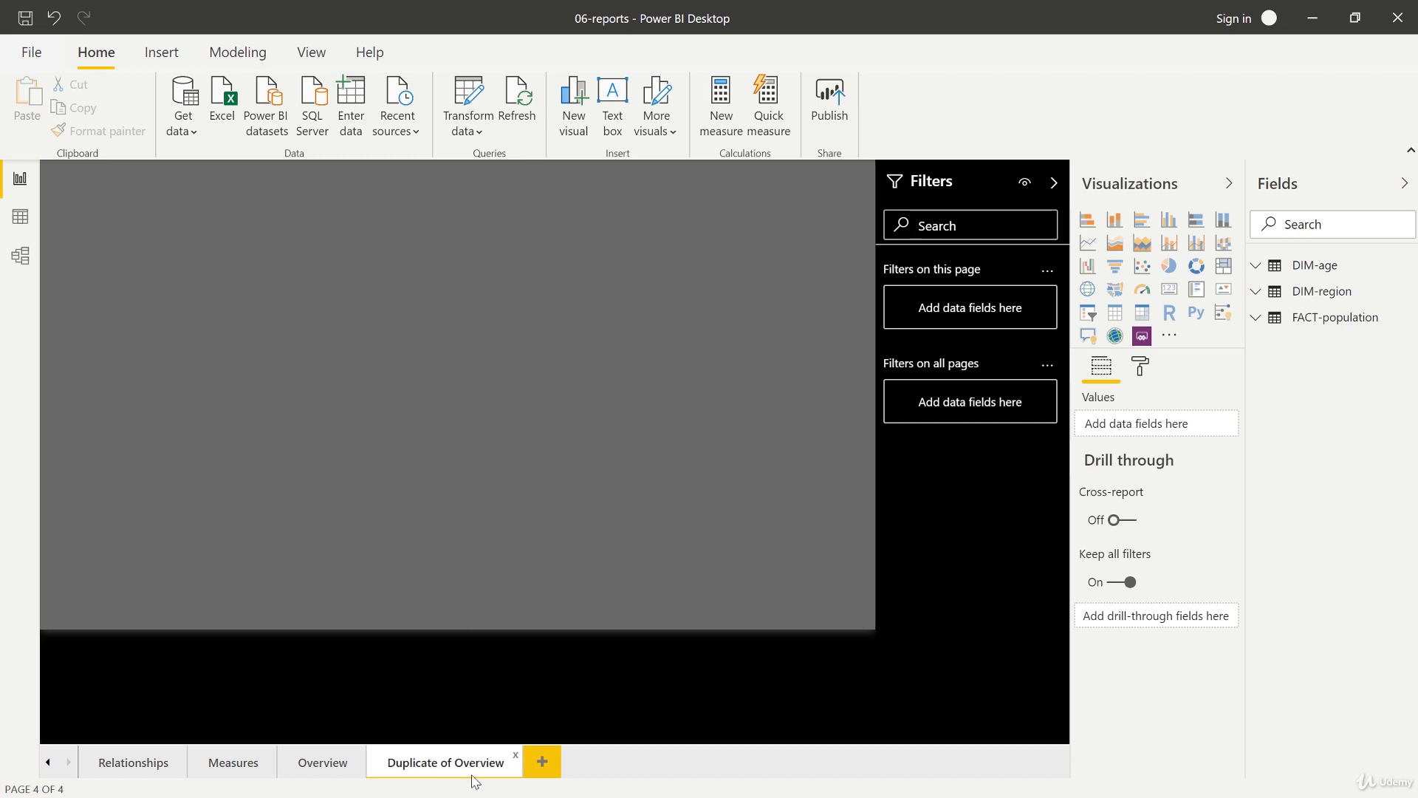
Step: Delete the Duplicate of Overview page
{"action": "left_click", "coordinate": [515, 754]}
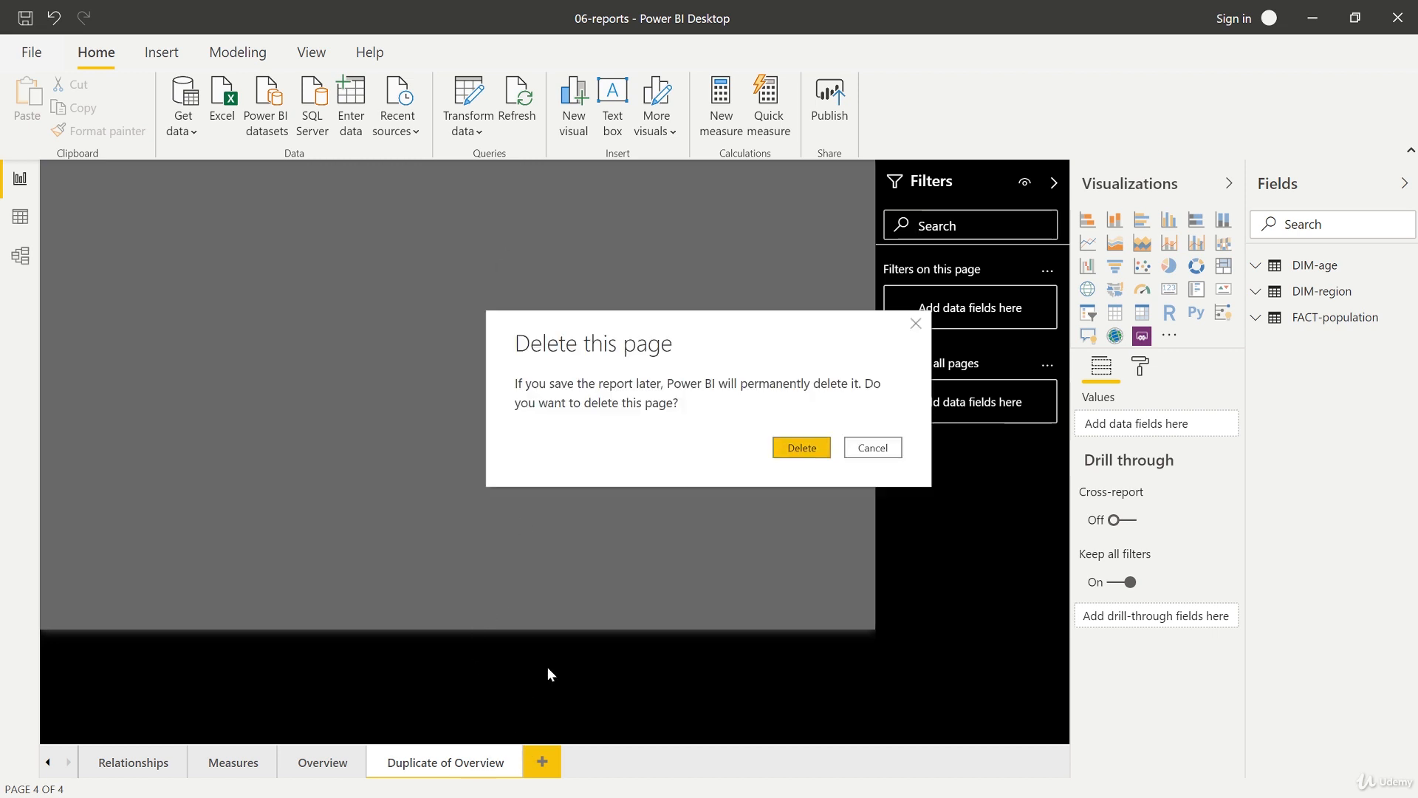
{"action": "left_click", "coordinate": [785, 448]}
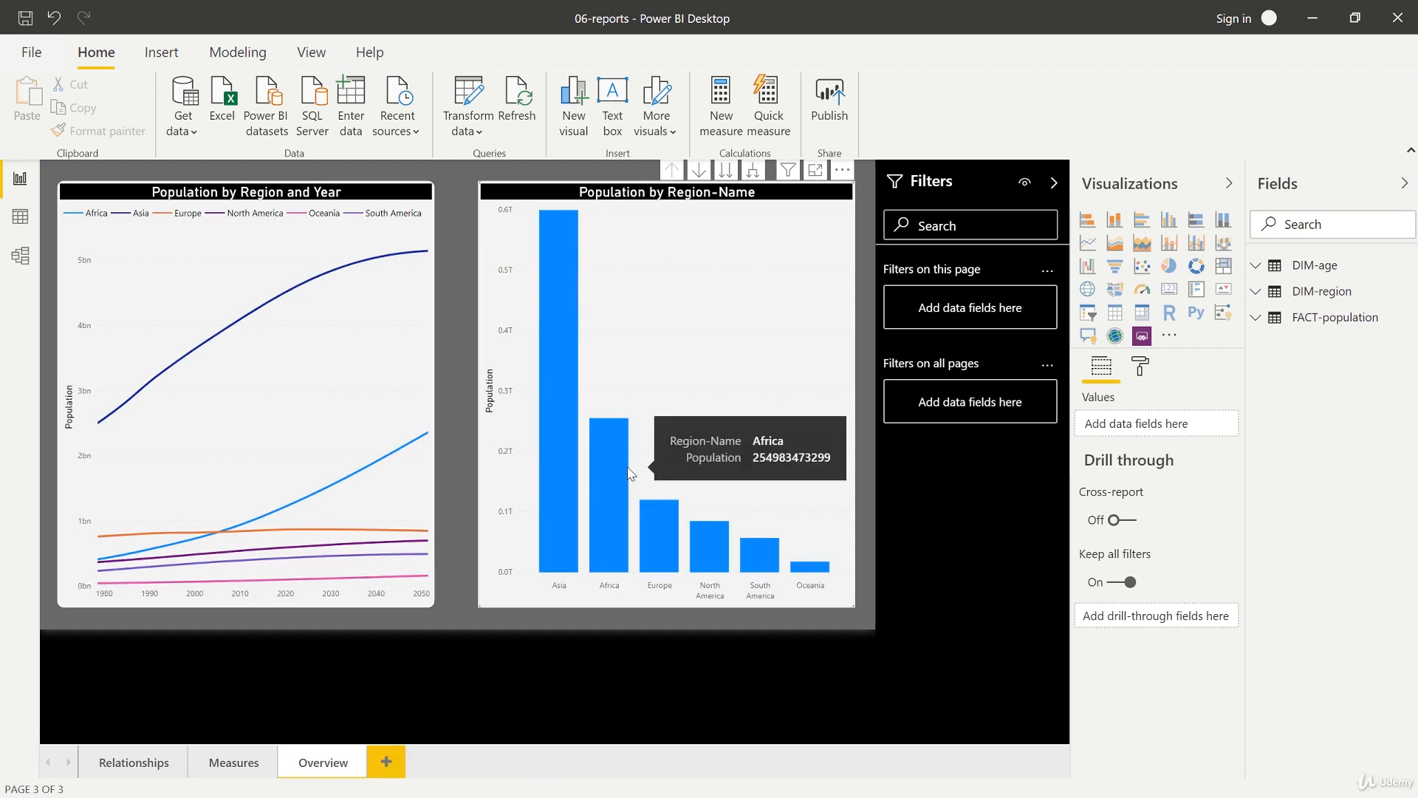
Step: Open the page formatting options and browse the report themes gallery
{"action": "left_click", "coordinate": [1143, 373]}
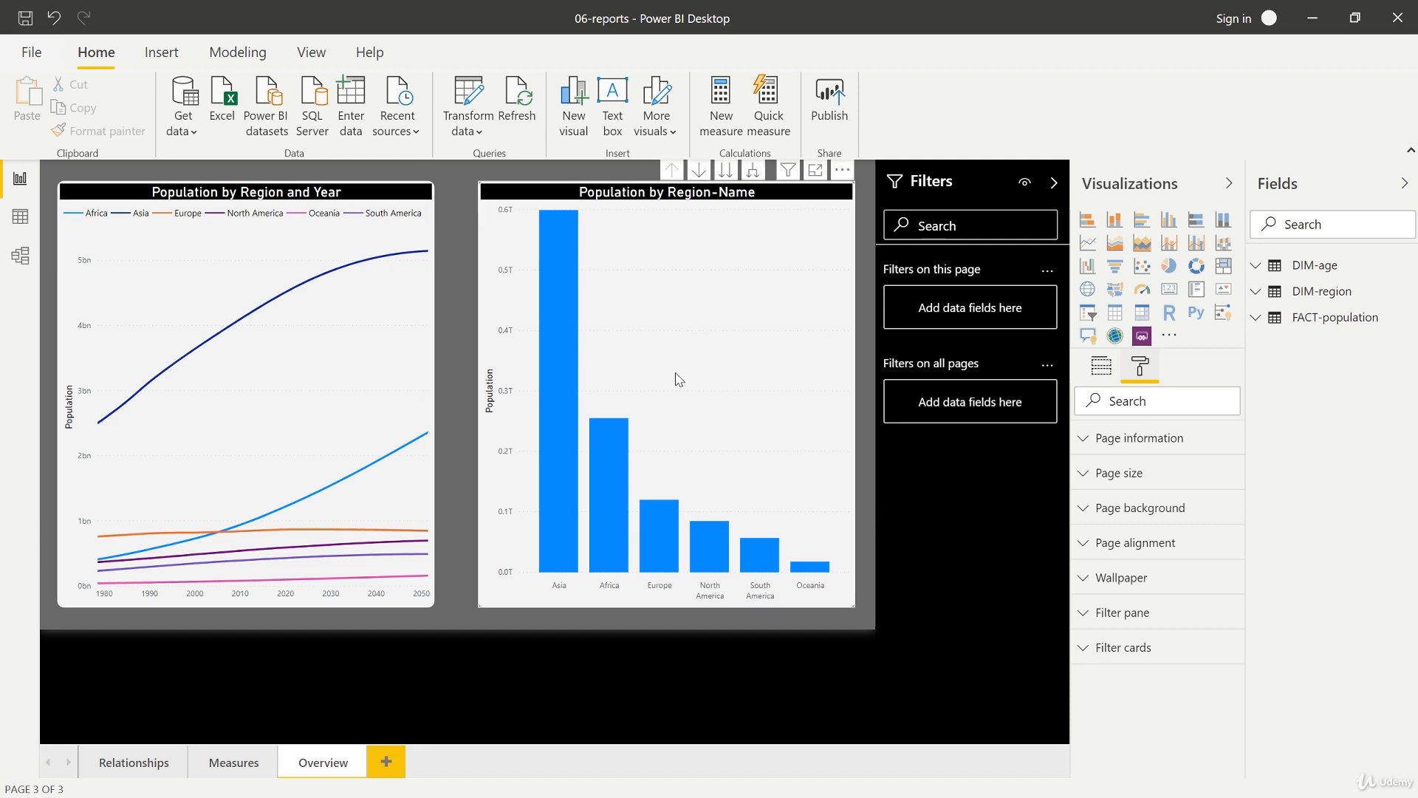
{"action": "left_click", "coordinate": [310, 53]}
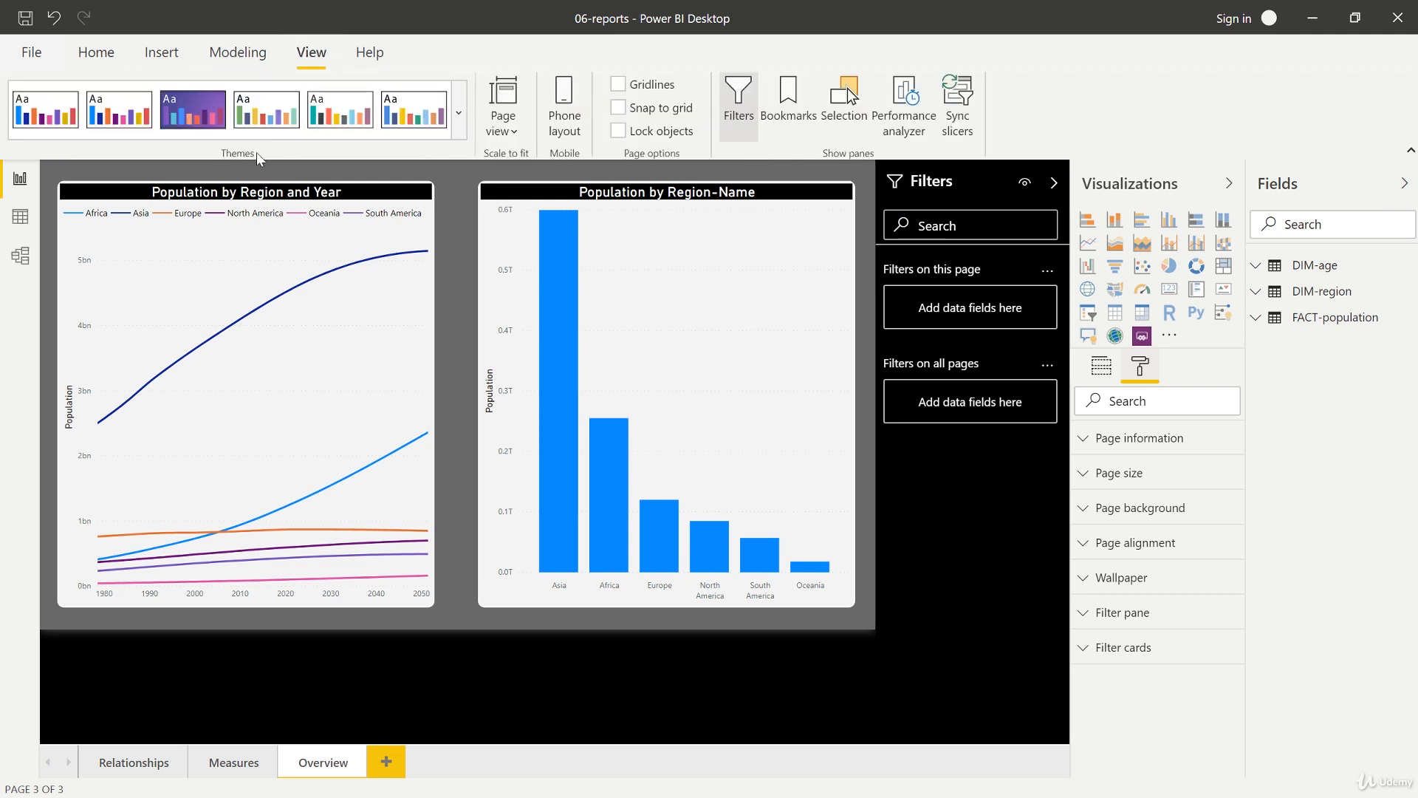
{"action": "left_click", "coordinate": [461, 122]}
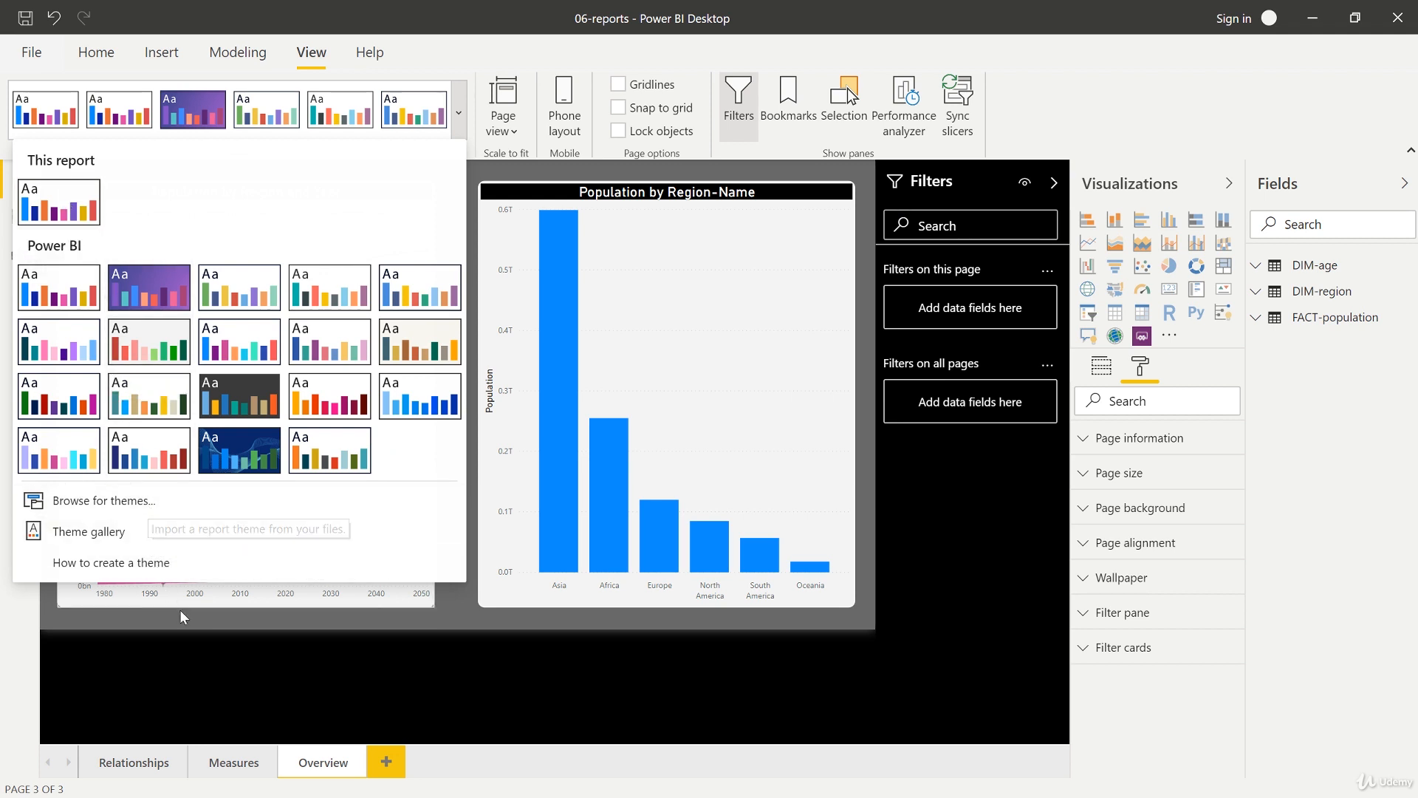
{"action": "left_click", "coordinate": [320, 656]}
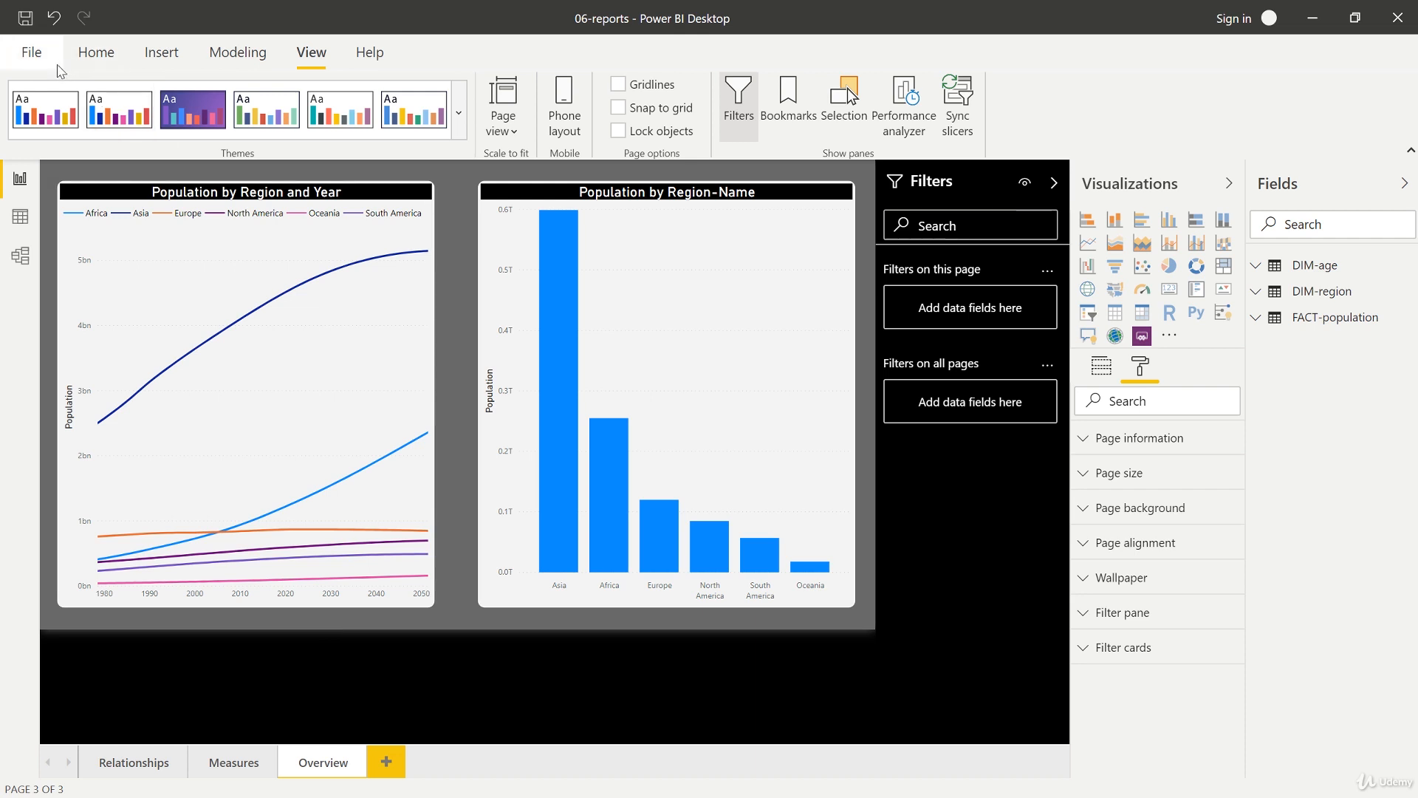
Step: Enable the Customize current theme preview feature in the application options
{"action": "left_click", "coordinate": [44, 60]}
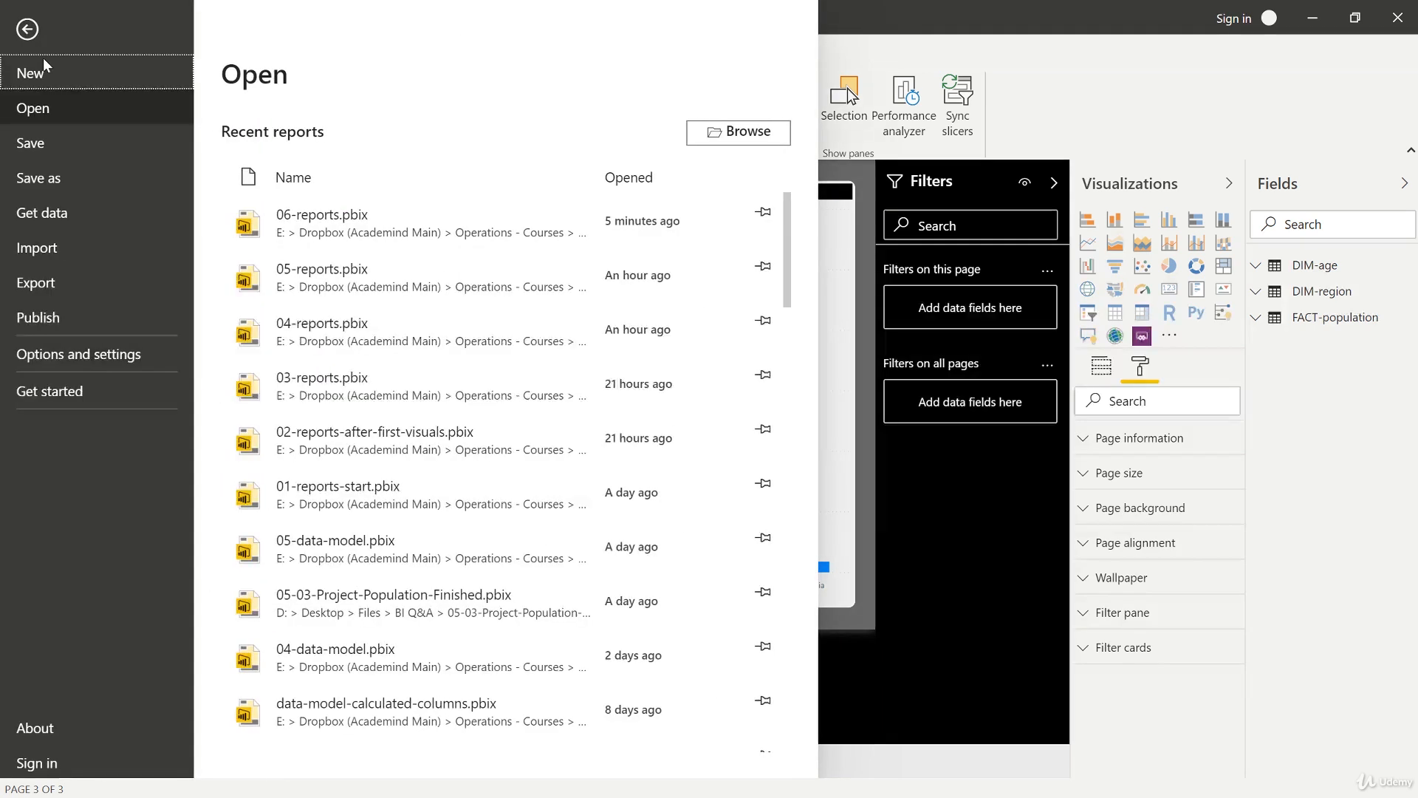
{"action": "left_click", "coordinate": [80, 353]}
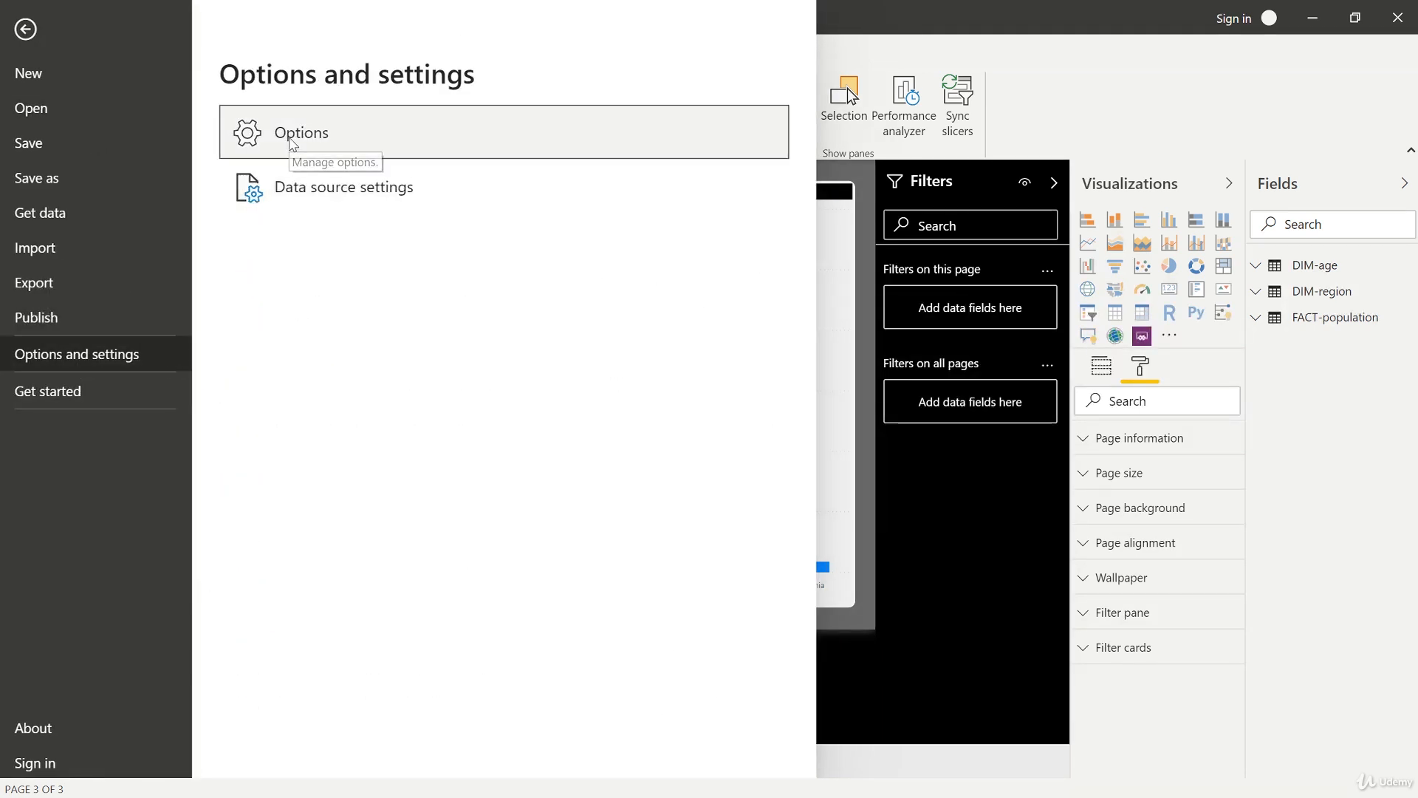
{"action": "left_click", "coordinate": [291, 141]}
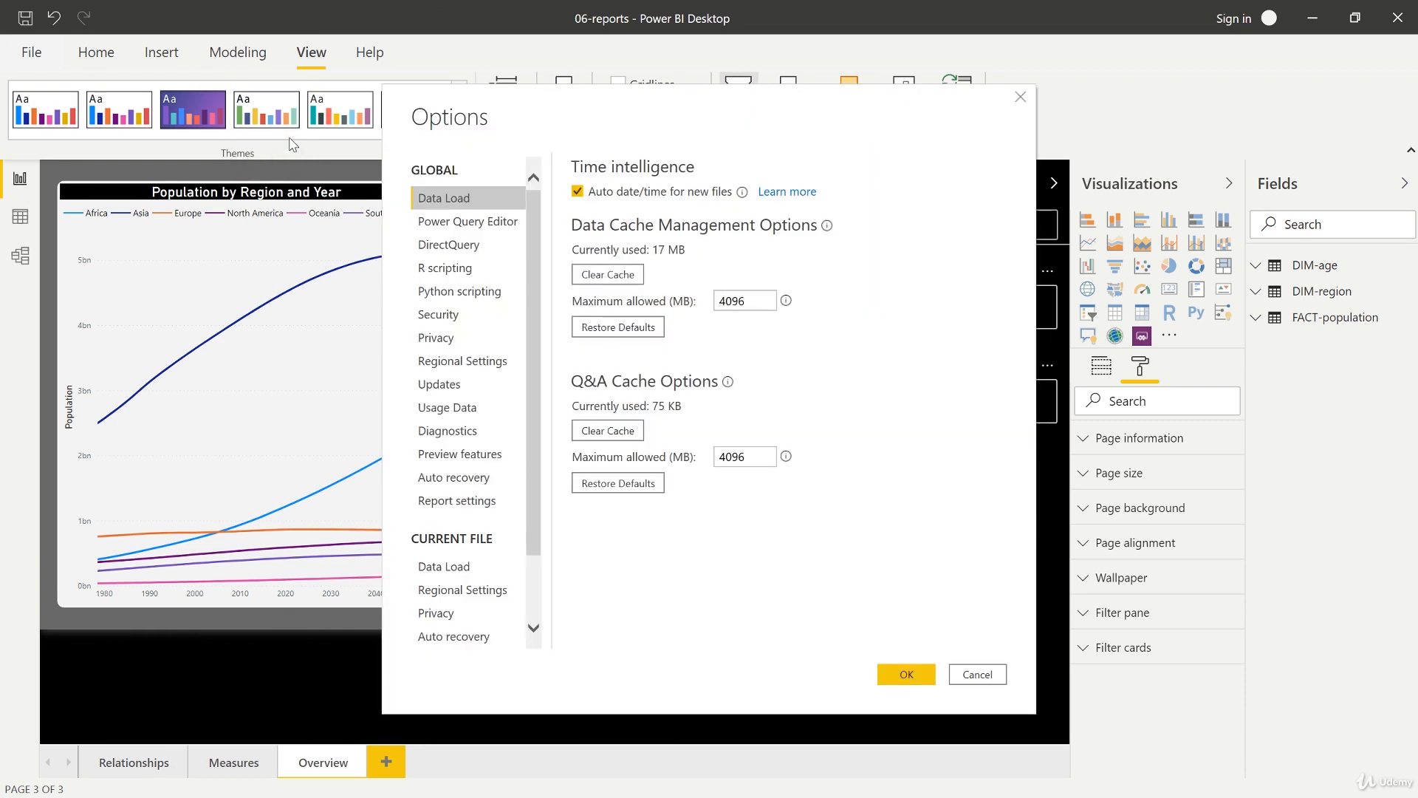
{"action": "left_click", "coordinate": [435, 458]}
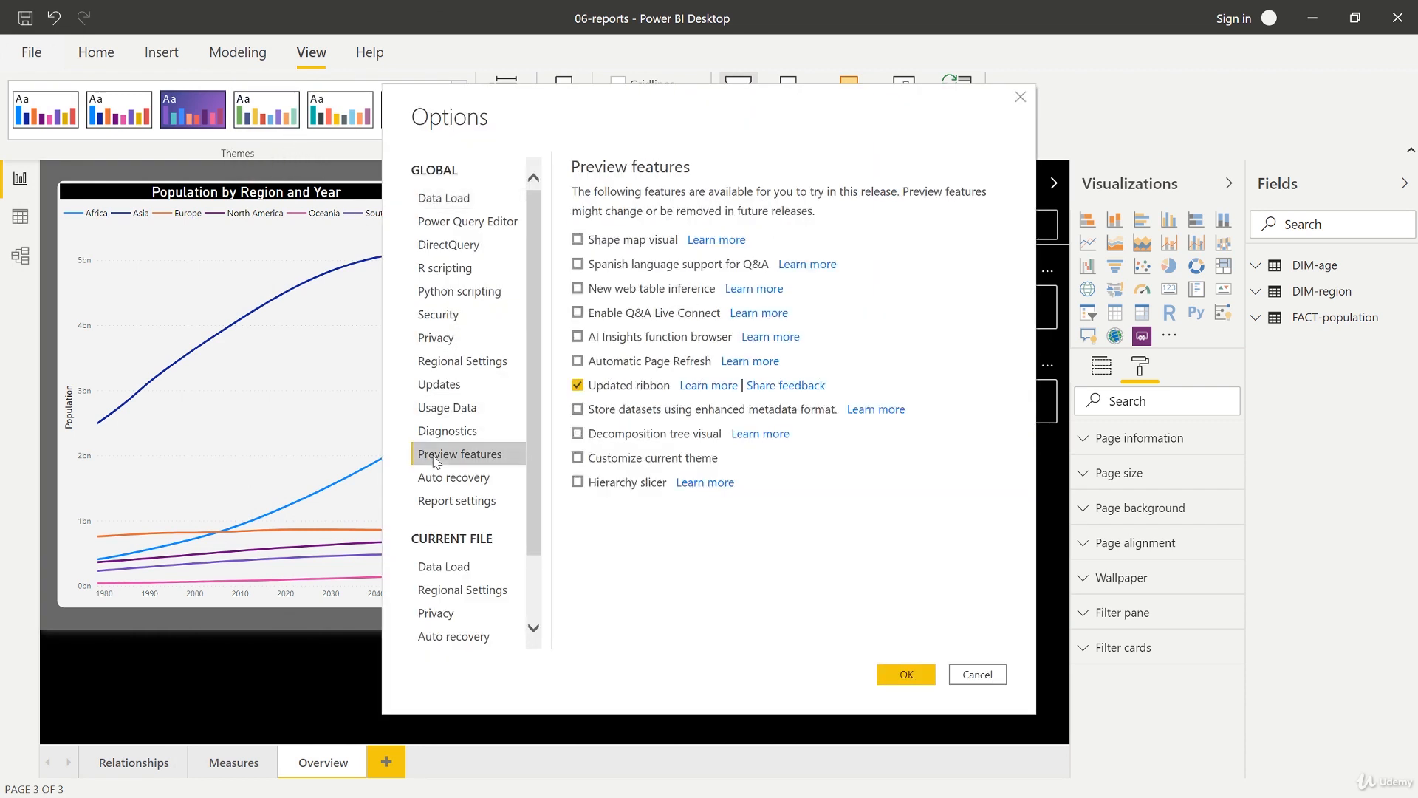
{"action": "left_click", "coordinate": [577, 457]}
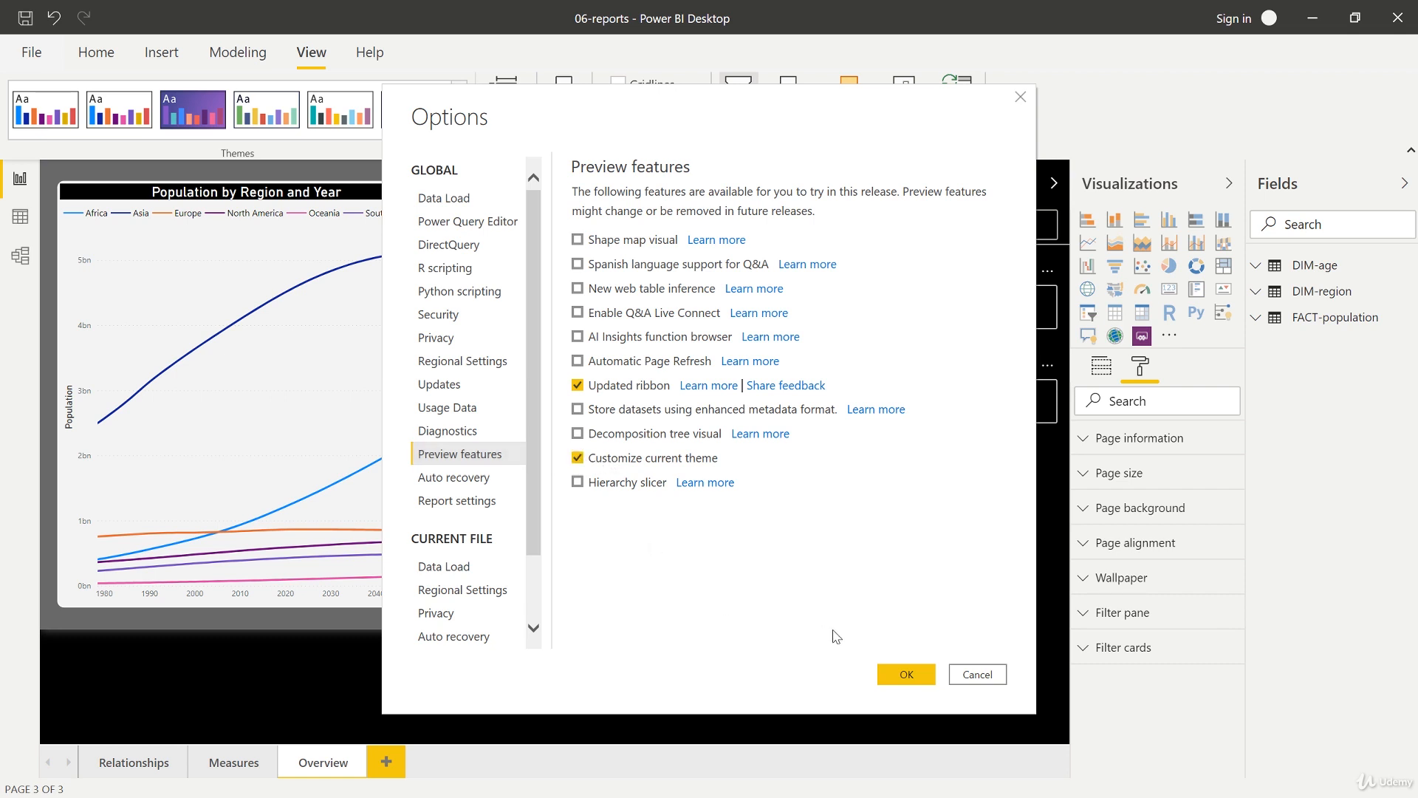
{"action": "left_click", "coordinate": [890, 674]}
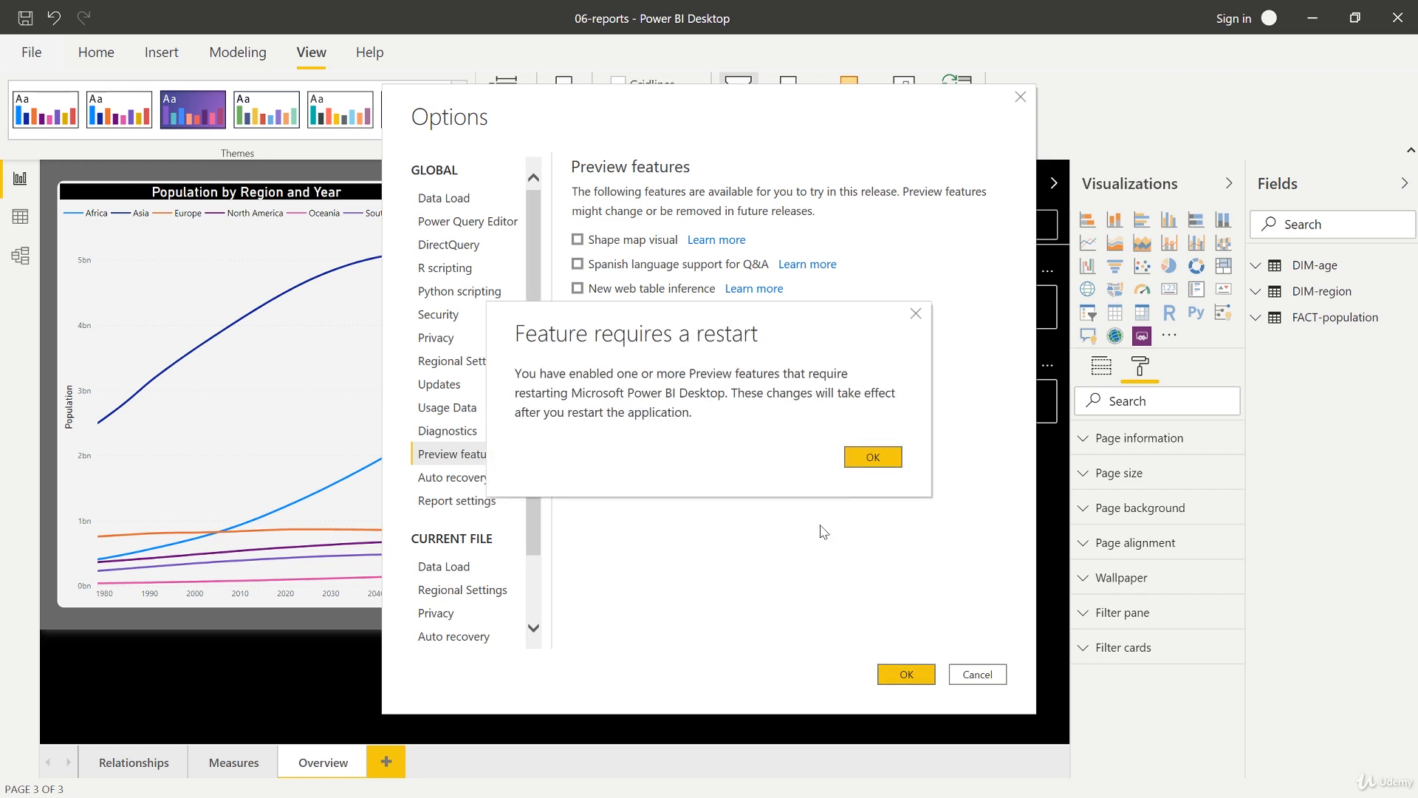
{"action": "left_click", "coordinate": [861, 460]}
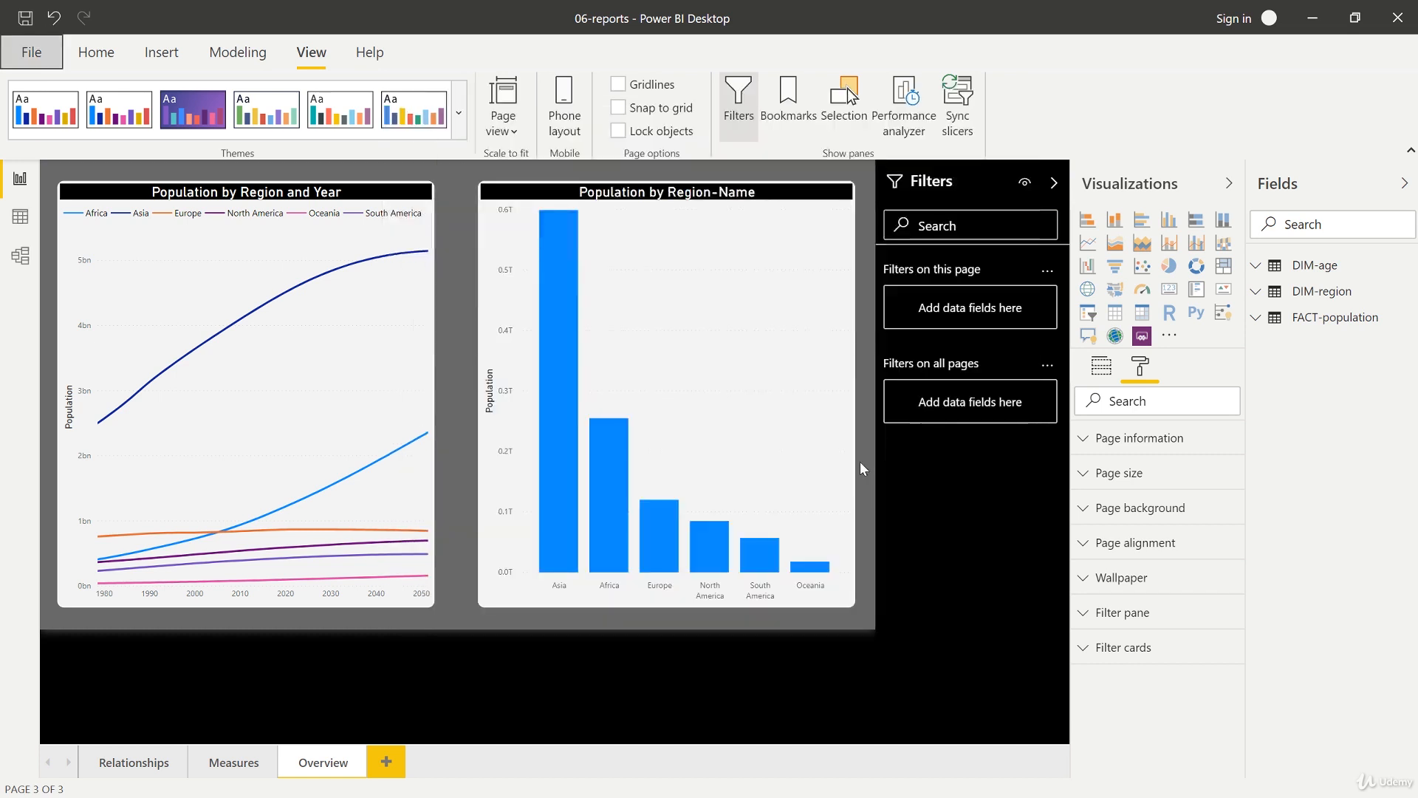
Step: Save the report and close the application to restart it
{"action": "left_click", "coordinate": [1407, 13]}
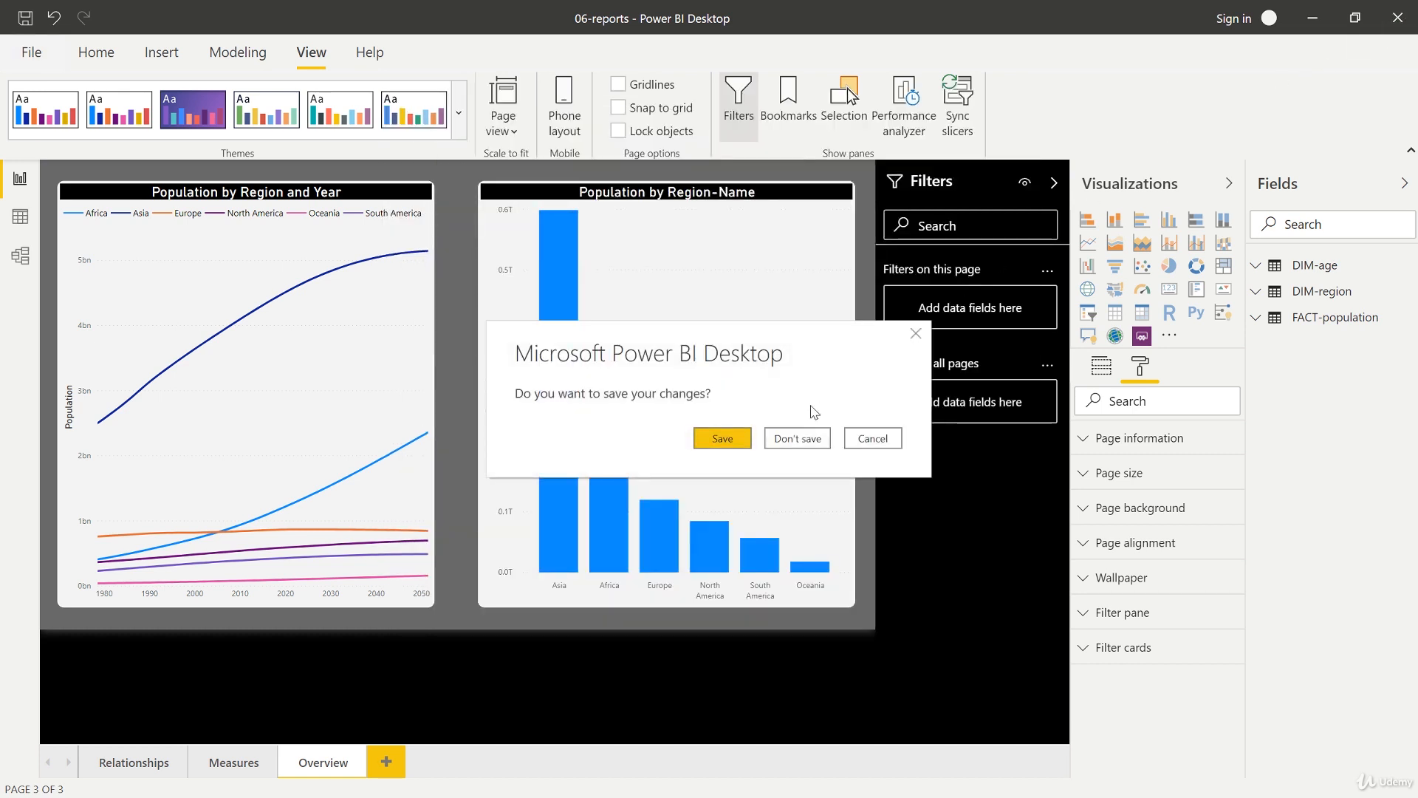
{"action": "left_click", "coordinate": [723, 438]}
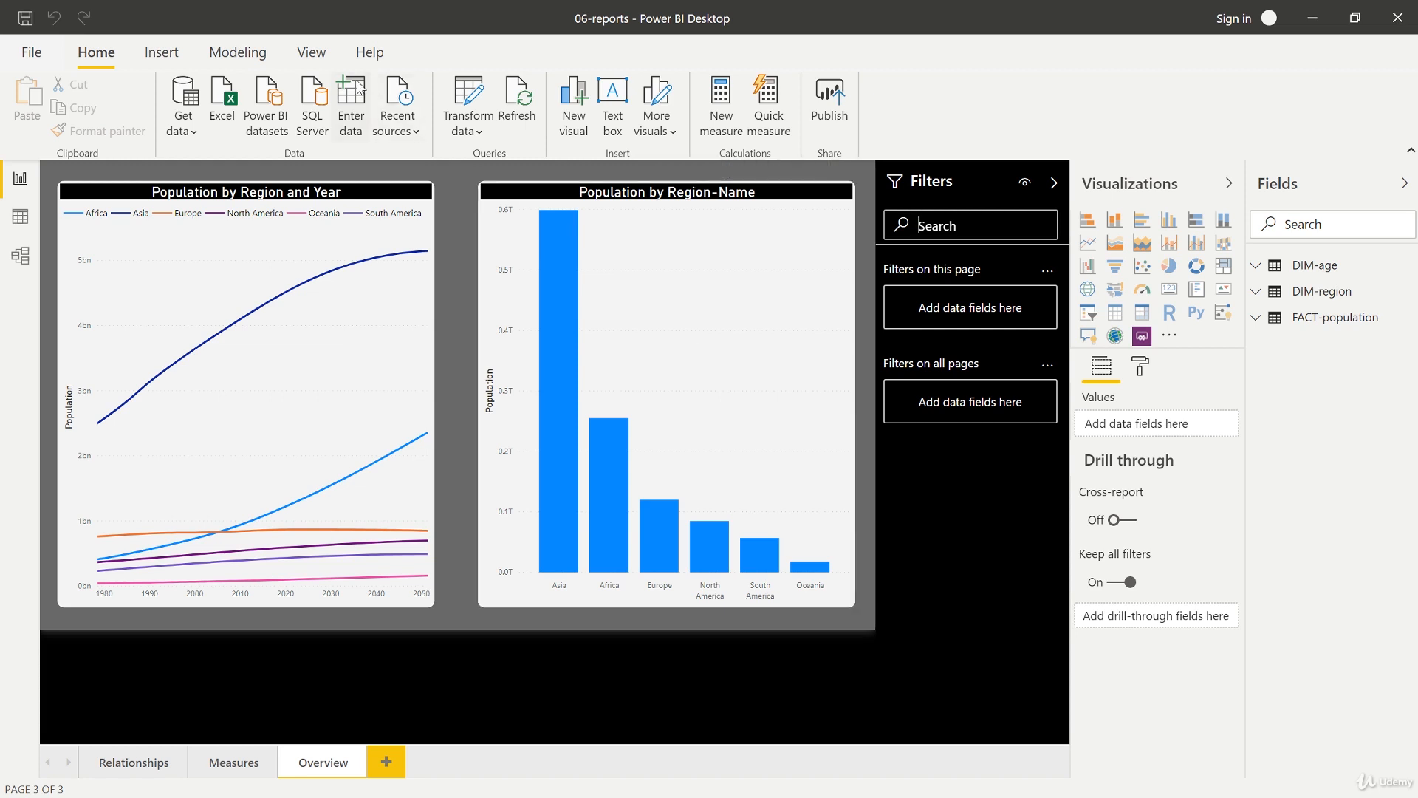
Step: Apply the Bloom theme to the report from the themes gallery
{"action": "left_click", "coordinate": [311, 57]}
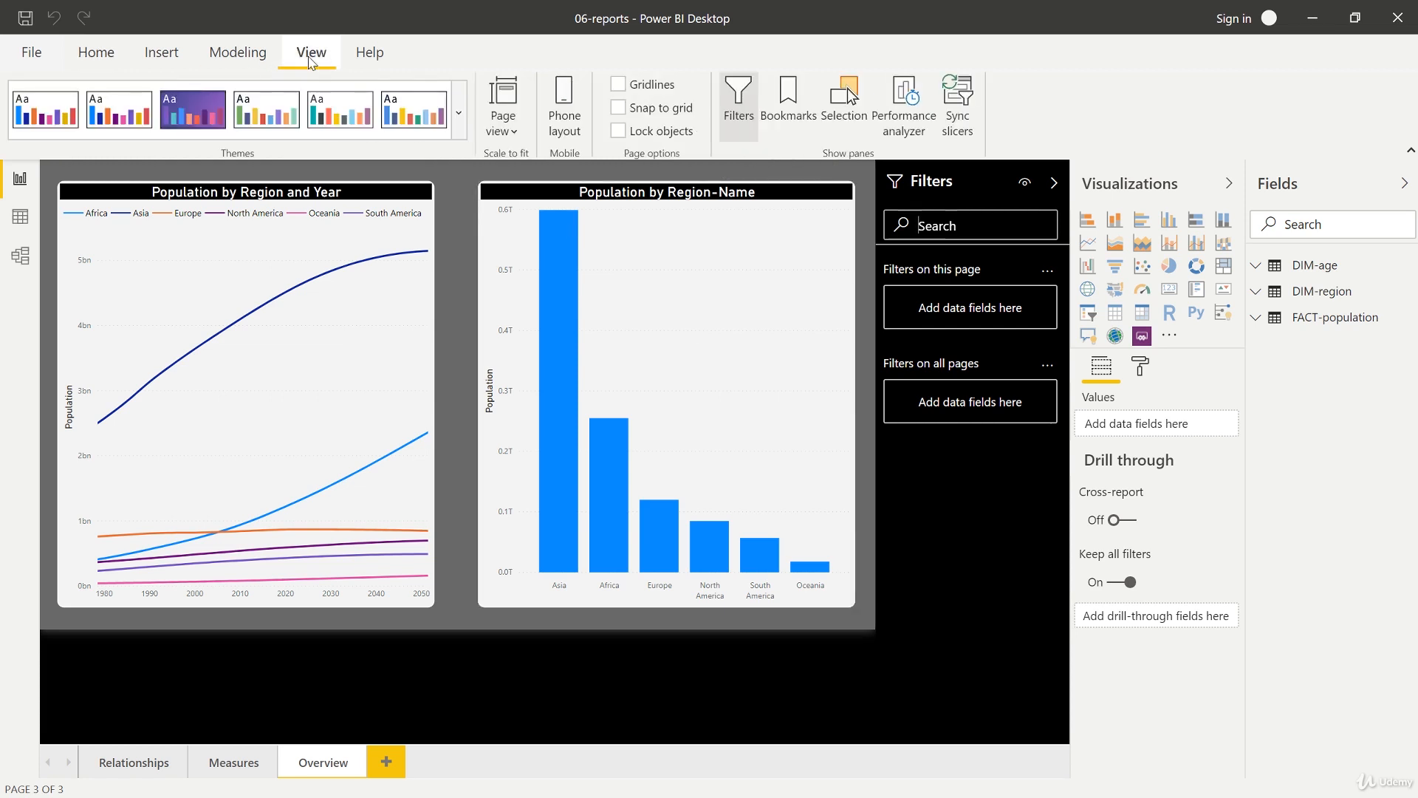
{"action": "left_click", "coordinate": [461, 122]}
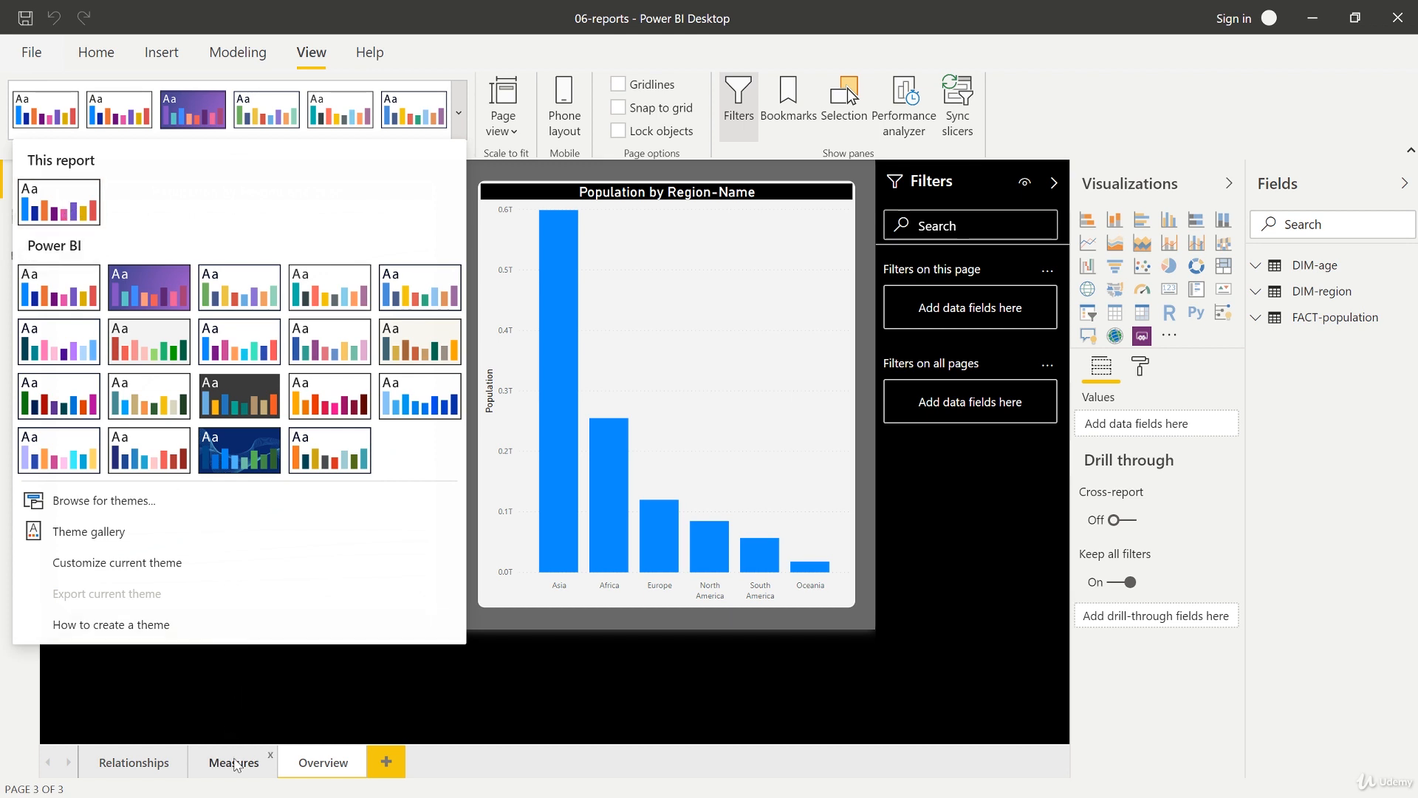
{"action": "left_click", "coordinate": [235, 765]}
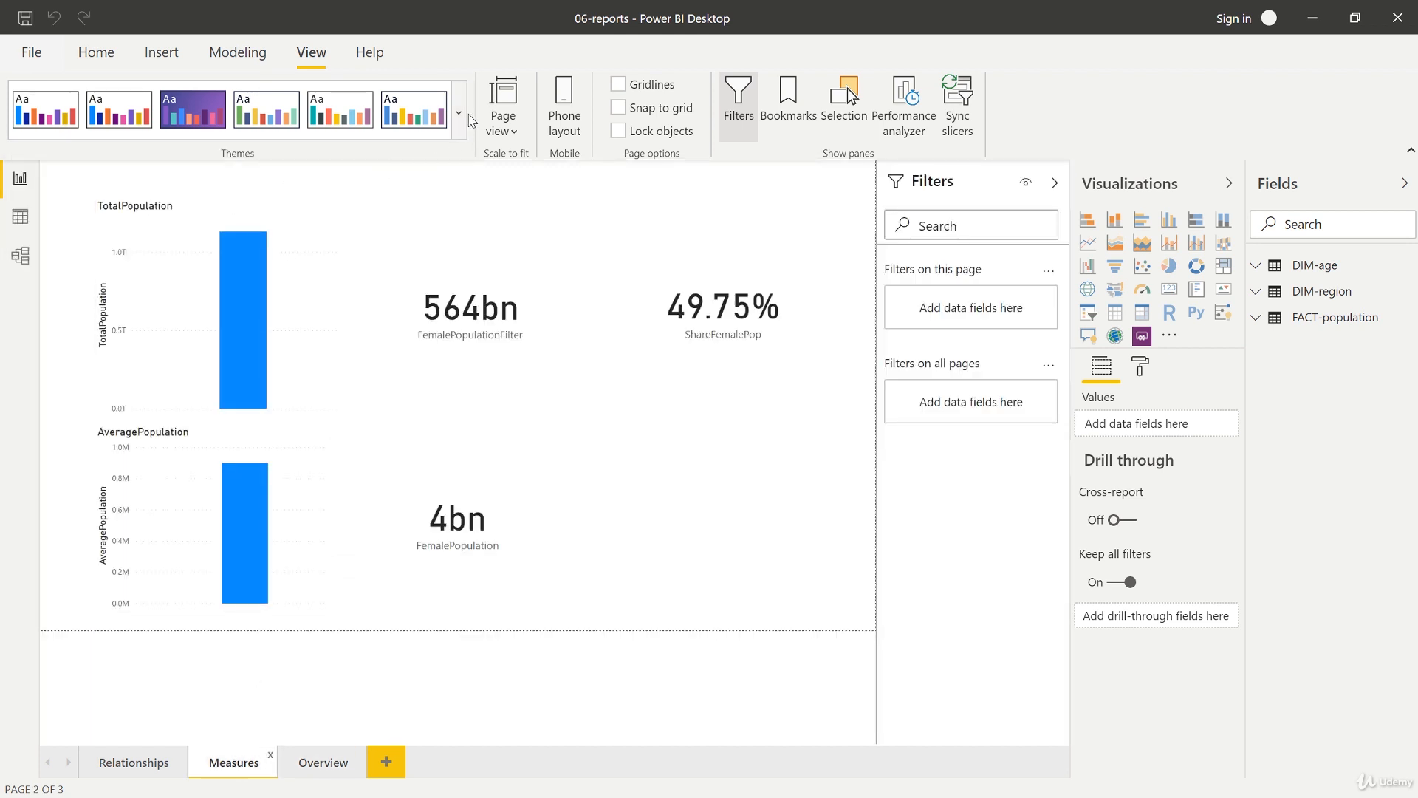
{"action": "left_click", "coordinate": [465, 117]}
{"action": "left_click", "coordinate": [88, 207]}
{"action": "left_click", "coordinate": [458, 112]}
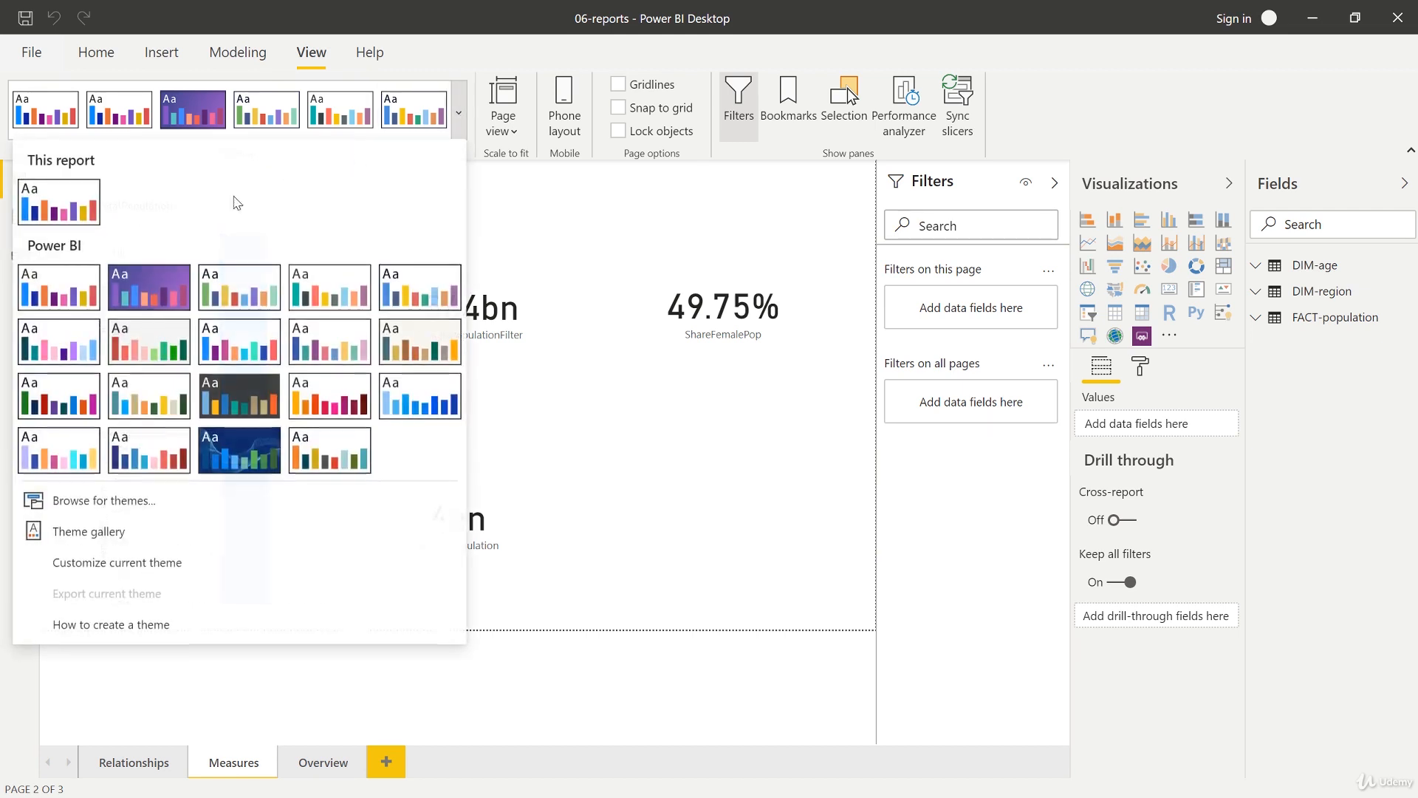
{"action": "left_click", "coordinate": [133, 287]}
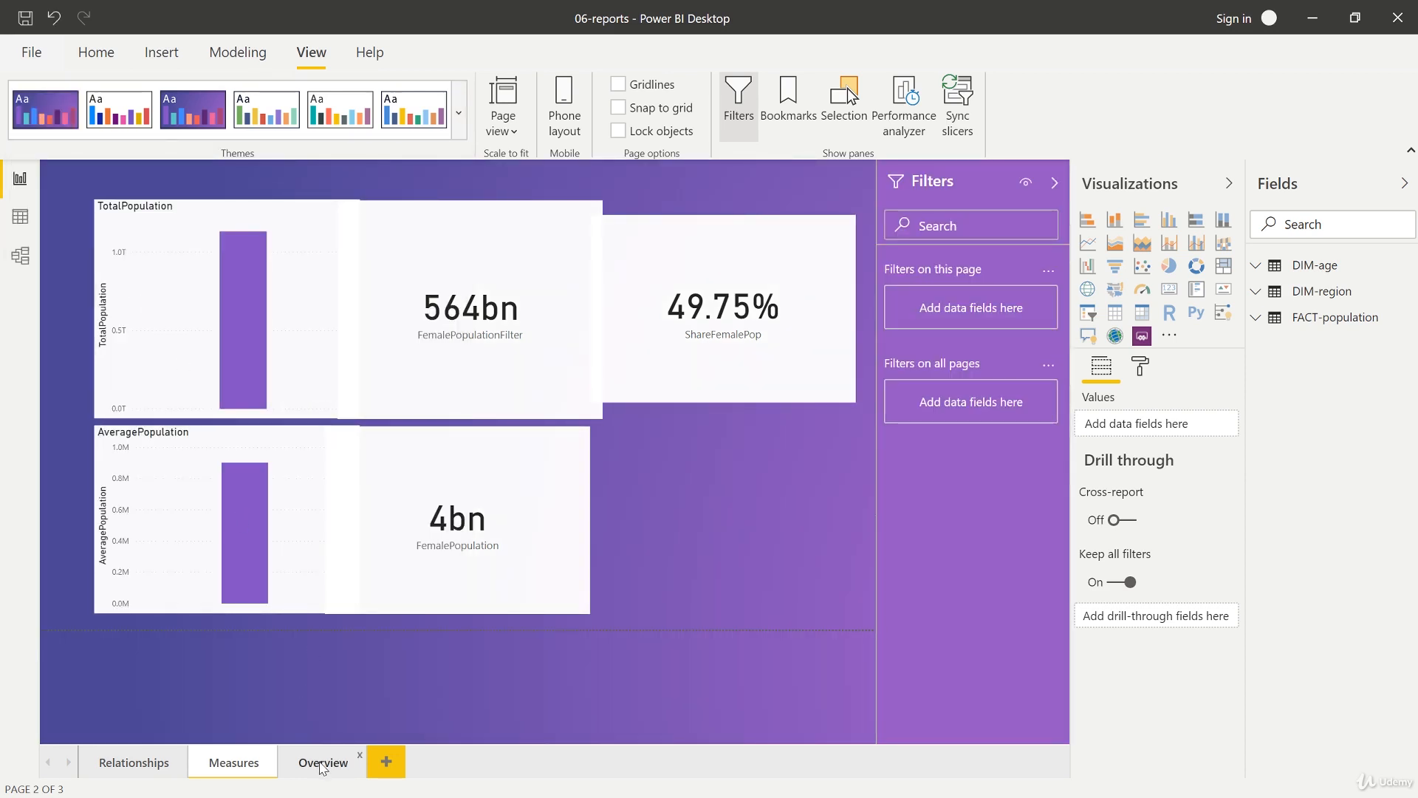
Step: View the Overview page and switch the report back to the Default theme
{"action": "left_click", "coordinate": [323, 764]}
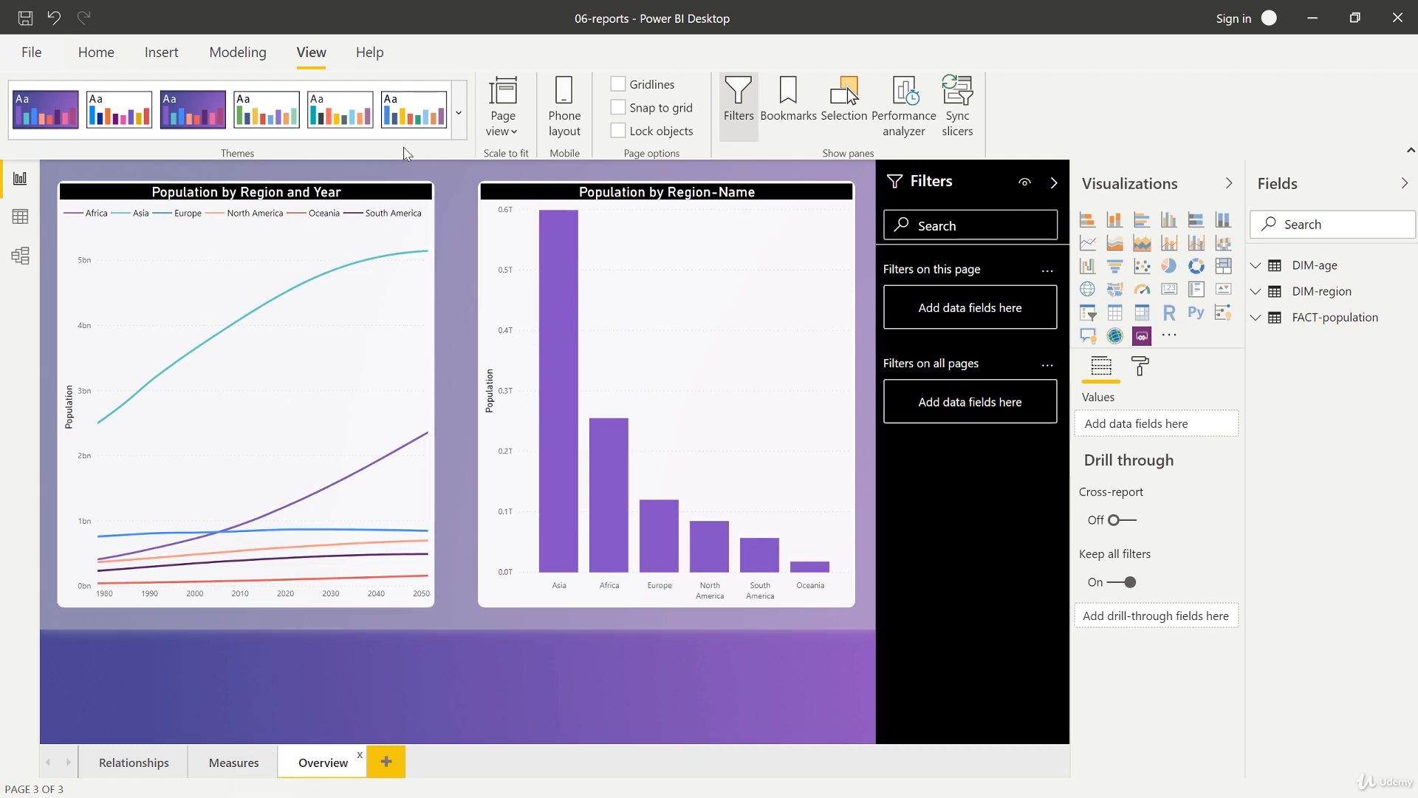
{"action": "left_click", "coordinate": [459, 113]}
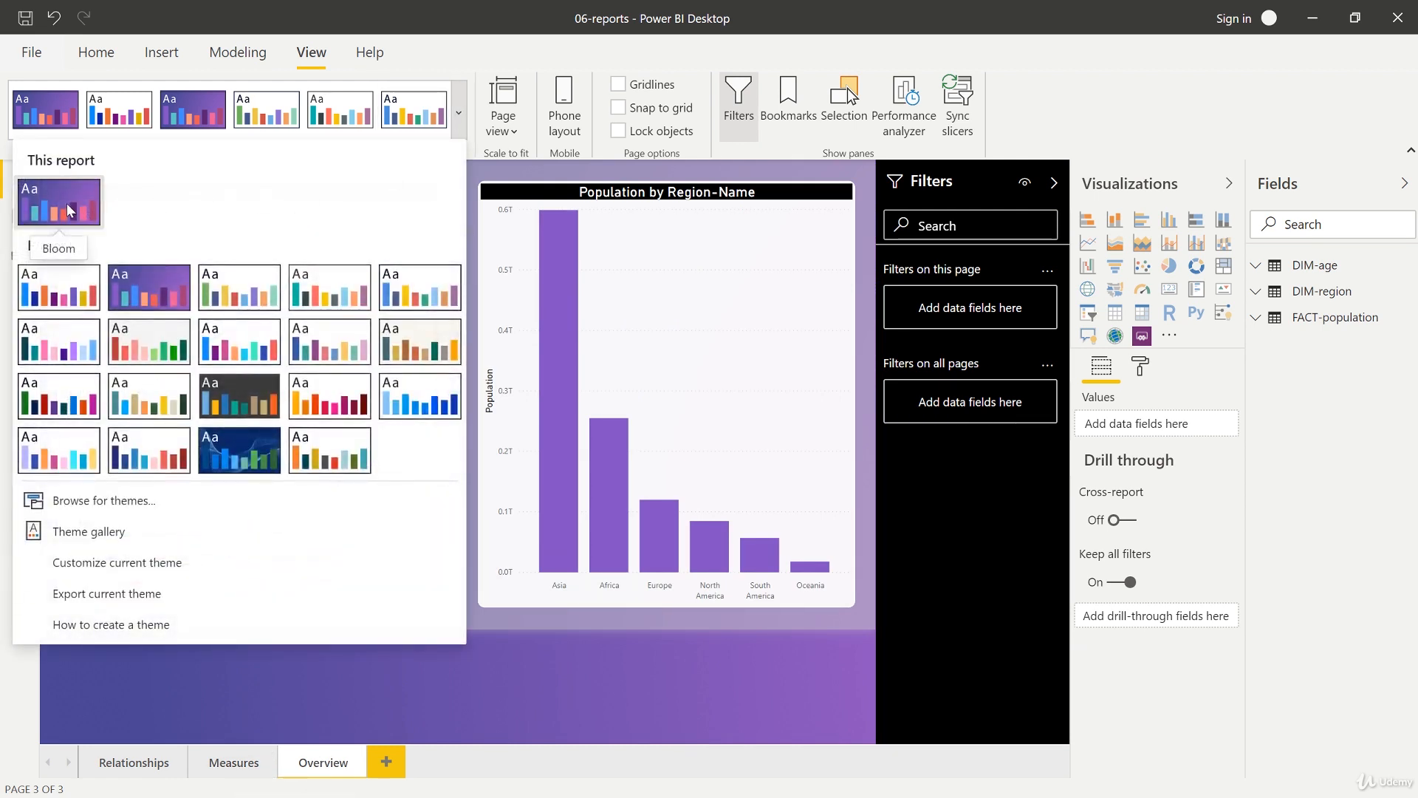
{"action": "left_click", "coordinate": [73, 293]}
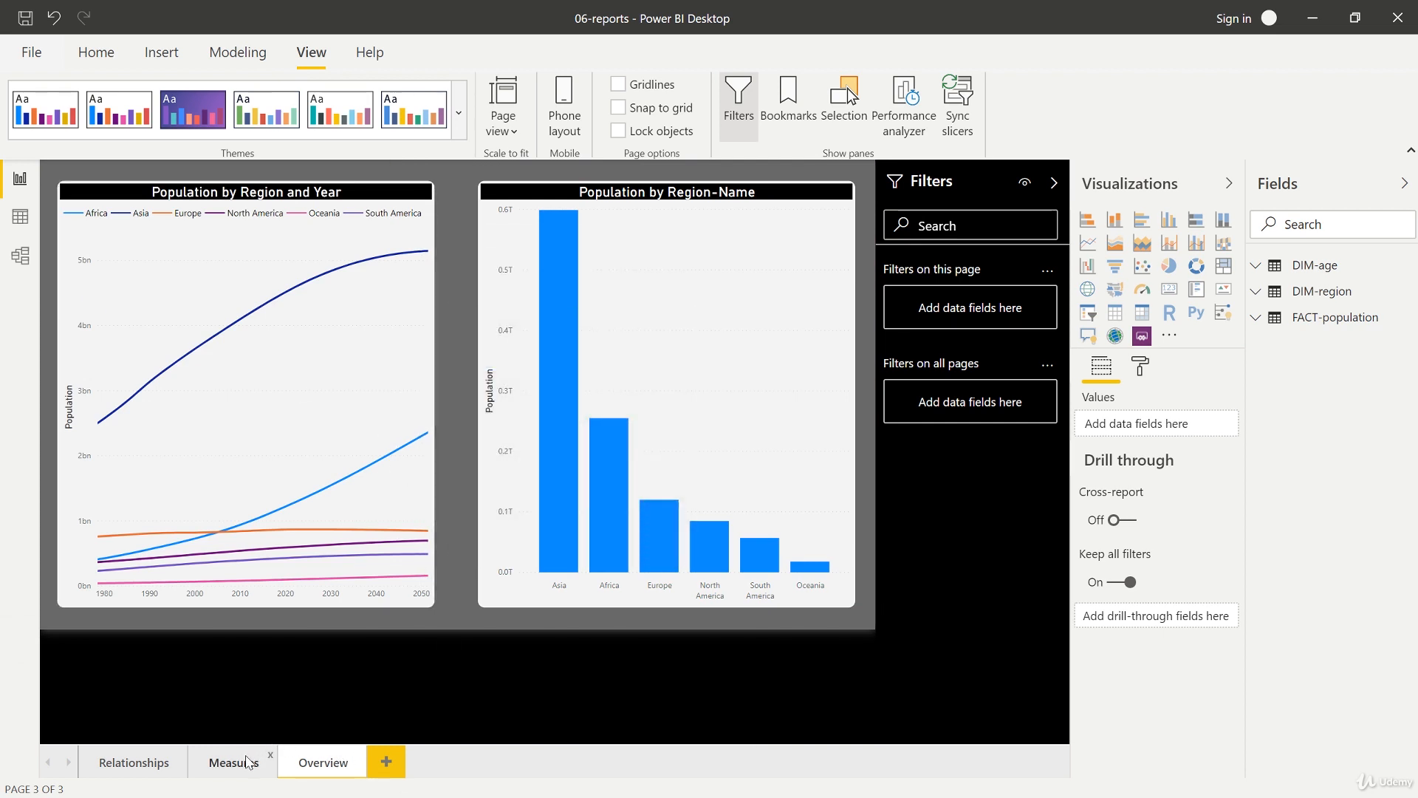
Step: Open Customize current theme and name the custom theme Course Theme Test
{"action": "left_click", "coordinate": [248, 763]}
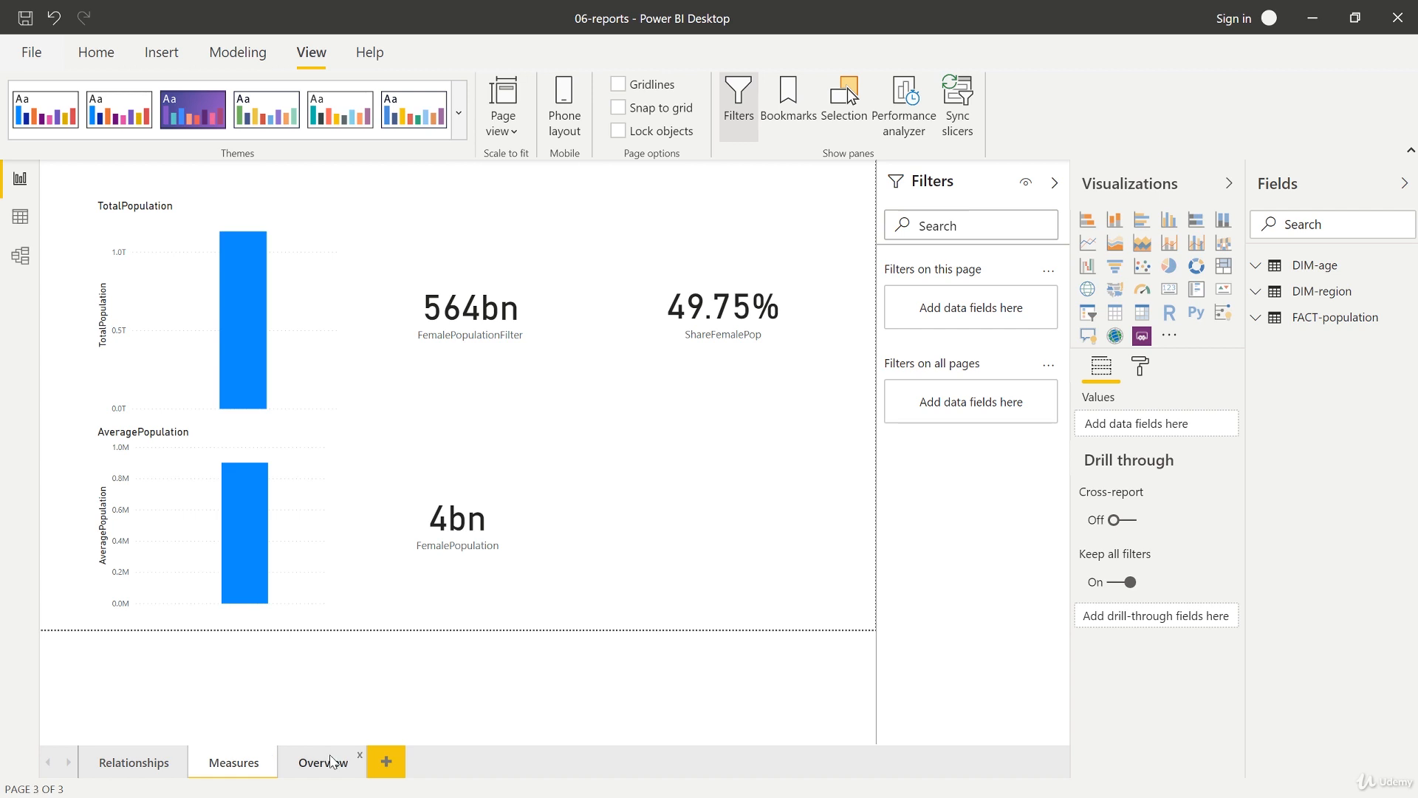
{"action": "left_click", "coordinate": [331, 760]}
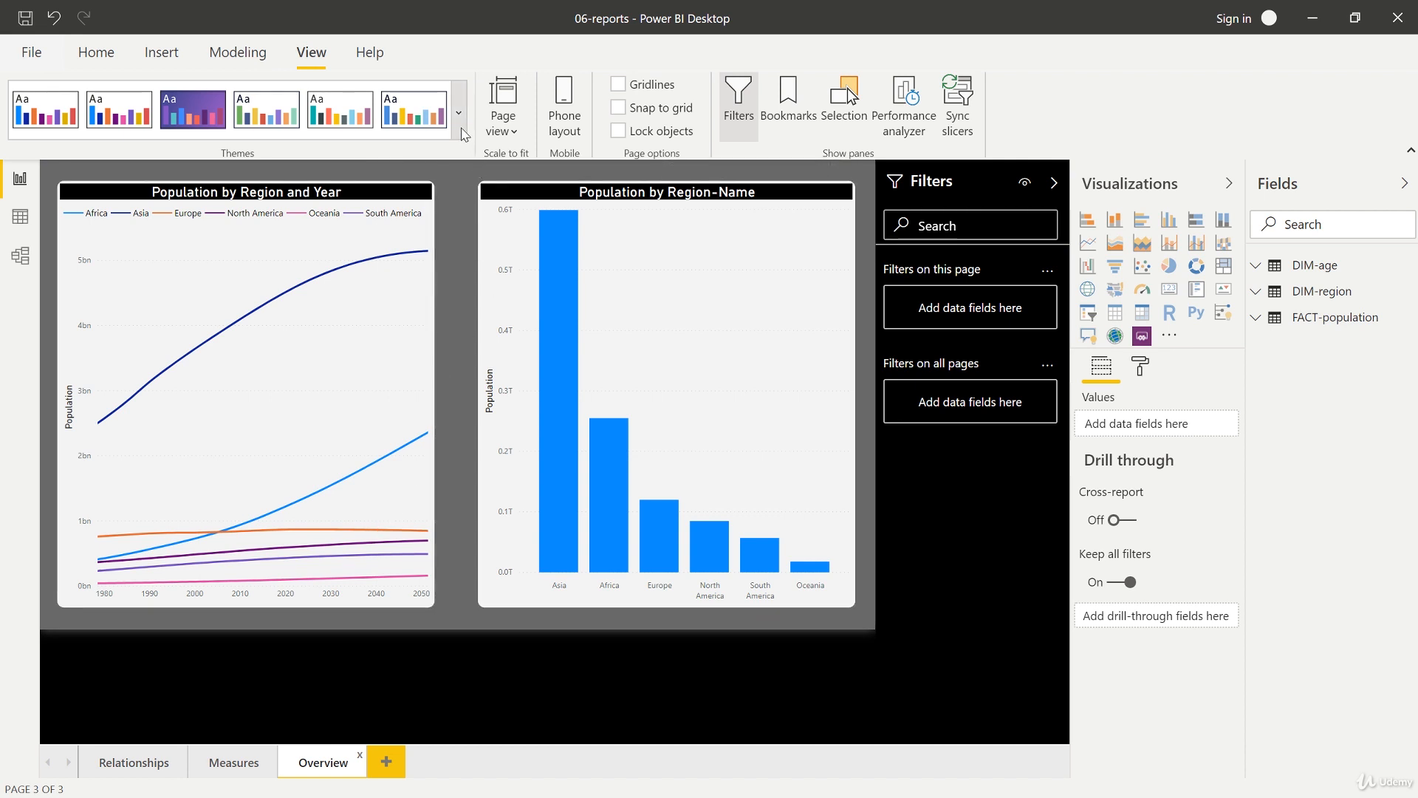
{"action": "left_click", "coordinate": [463, 131]}
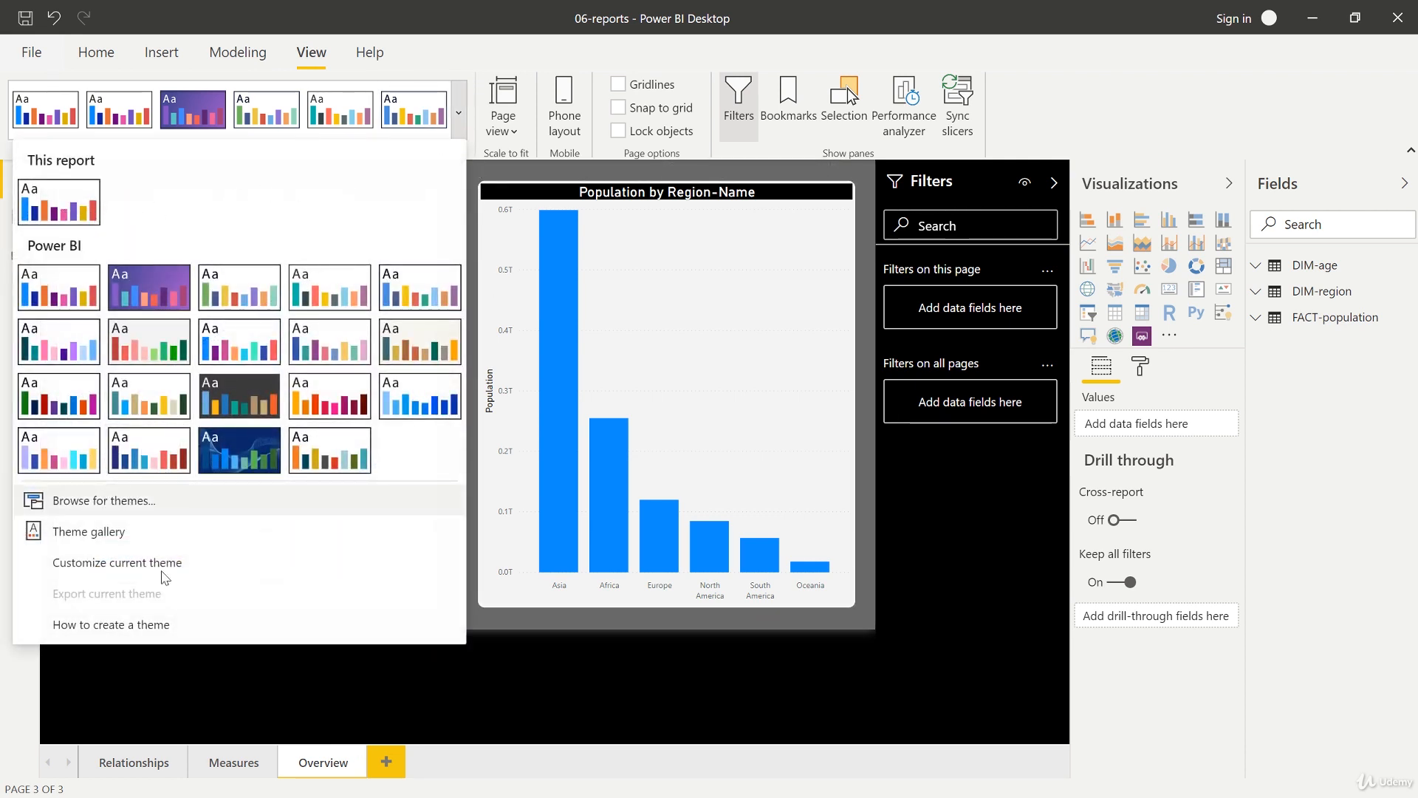
{"action": "left_click", "coordinate": [138, 569]}
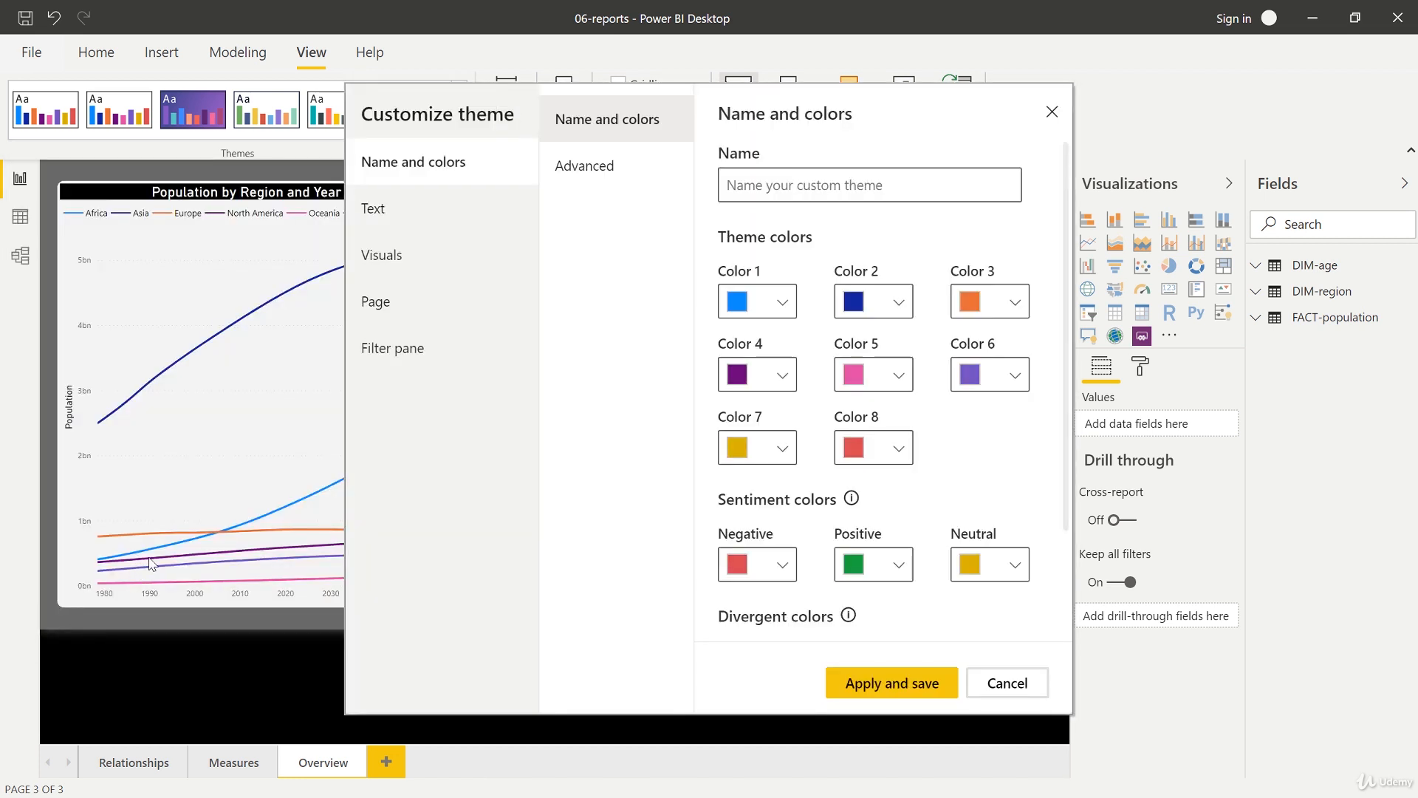
{"action": "left_click", "coordinate": [724, 189]}
{"action": "type", "text": "Color"}
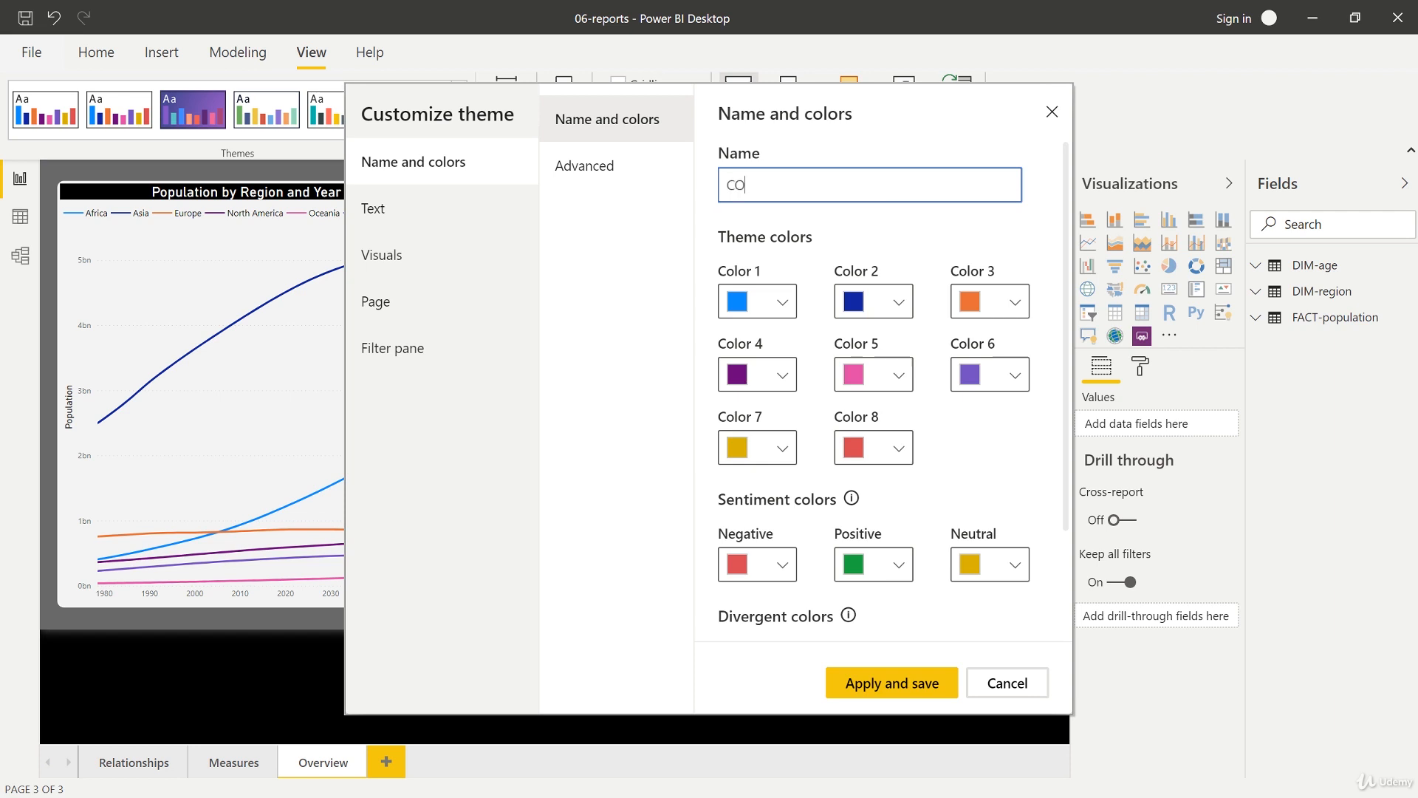
{"action": "key", "text": "BackSpace"}
{"action": "key", "text": "BackSpace"}
{"action": "key", "text": "BackSpace"}
{"action": "key", "text": "BackSpace"}
{"action": "type", "text": "ourse Theme Test"}
Step: Review the theme colour options, the Advanced element colours and the Text settings
{"action": "scroll", "coordinate": [808, 316], "scroll_direction": "down", "scroll_amount": 2}
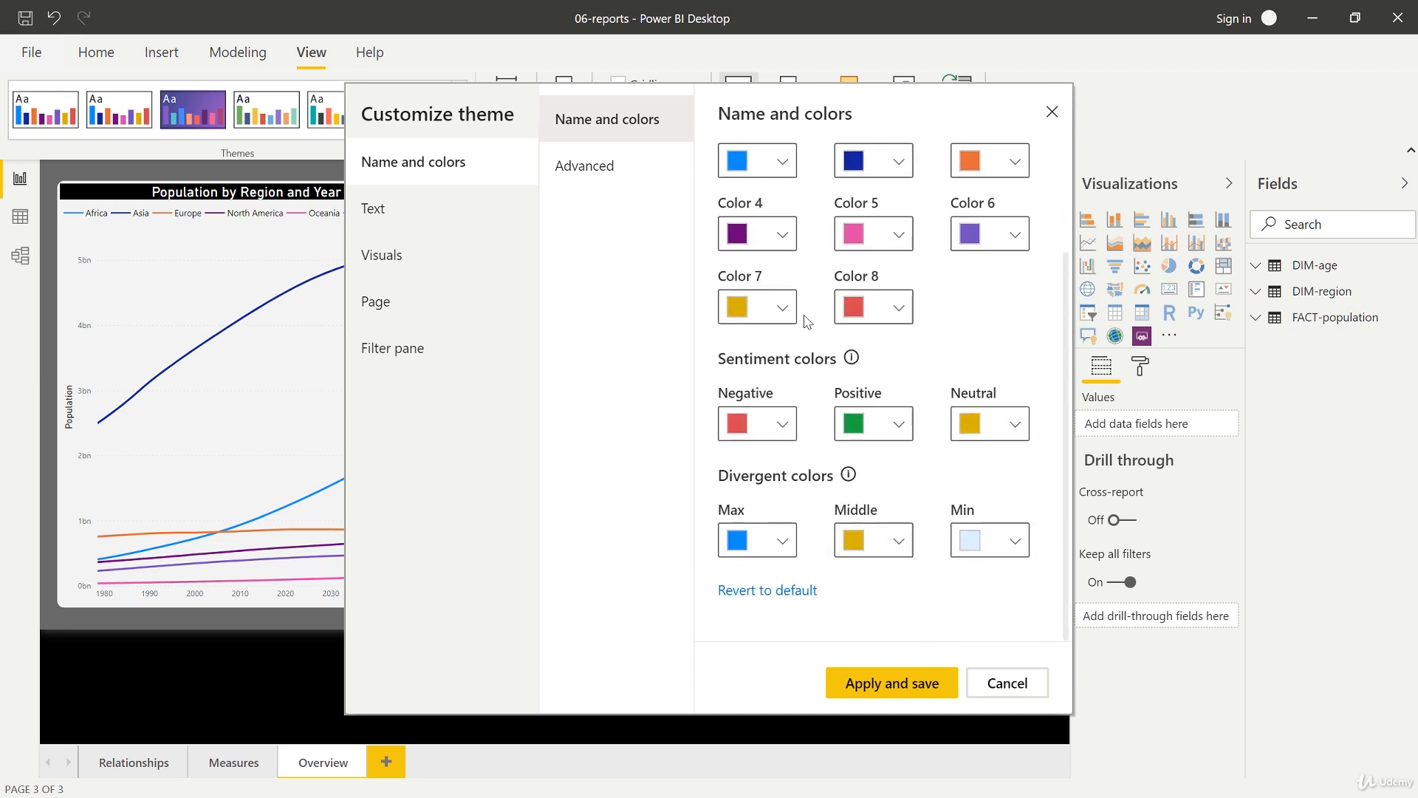
{"action": "scroll", "coordinate": [820, 314], "scroll_direction": "up", "scroll_amount": 2}
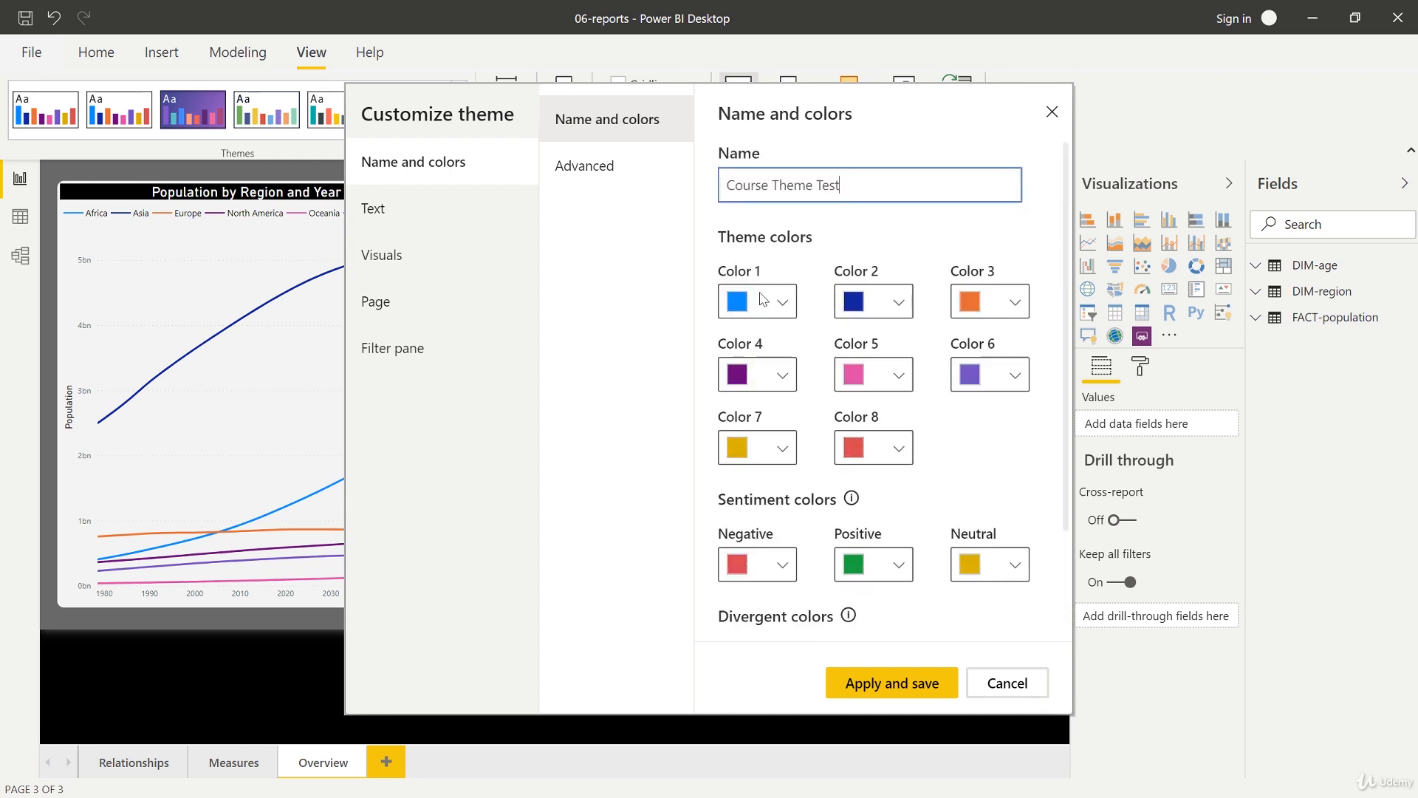
{"action": "left_click", "coordinate": [627, 182]}
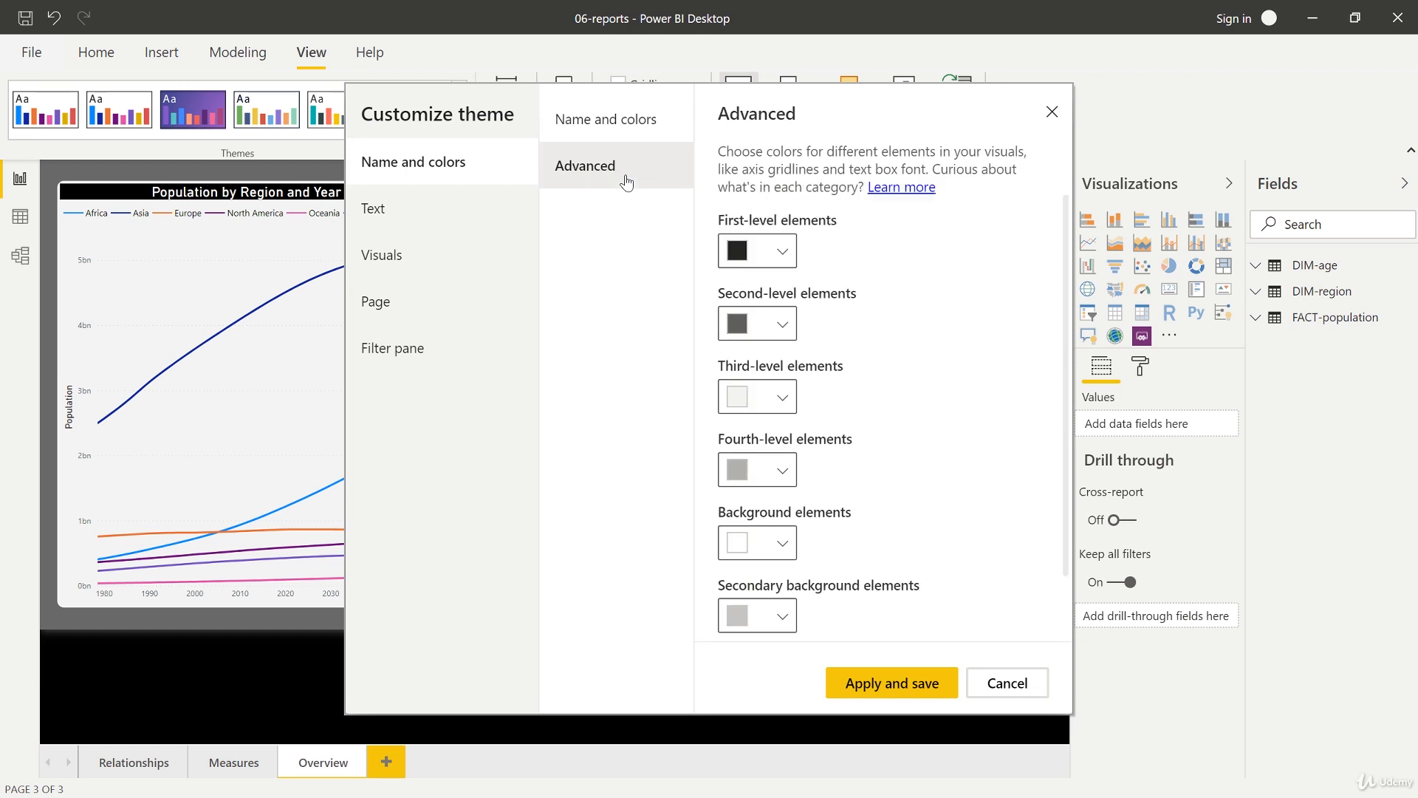
{"action": "left_click", "coordinate": [450, 215]}
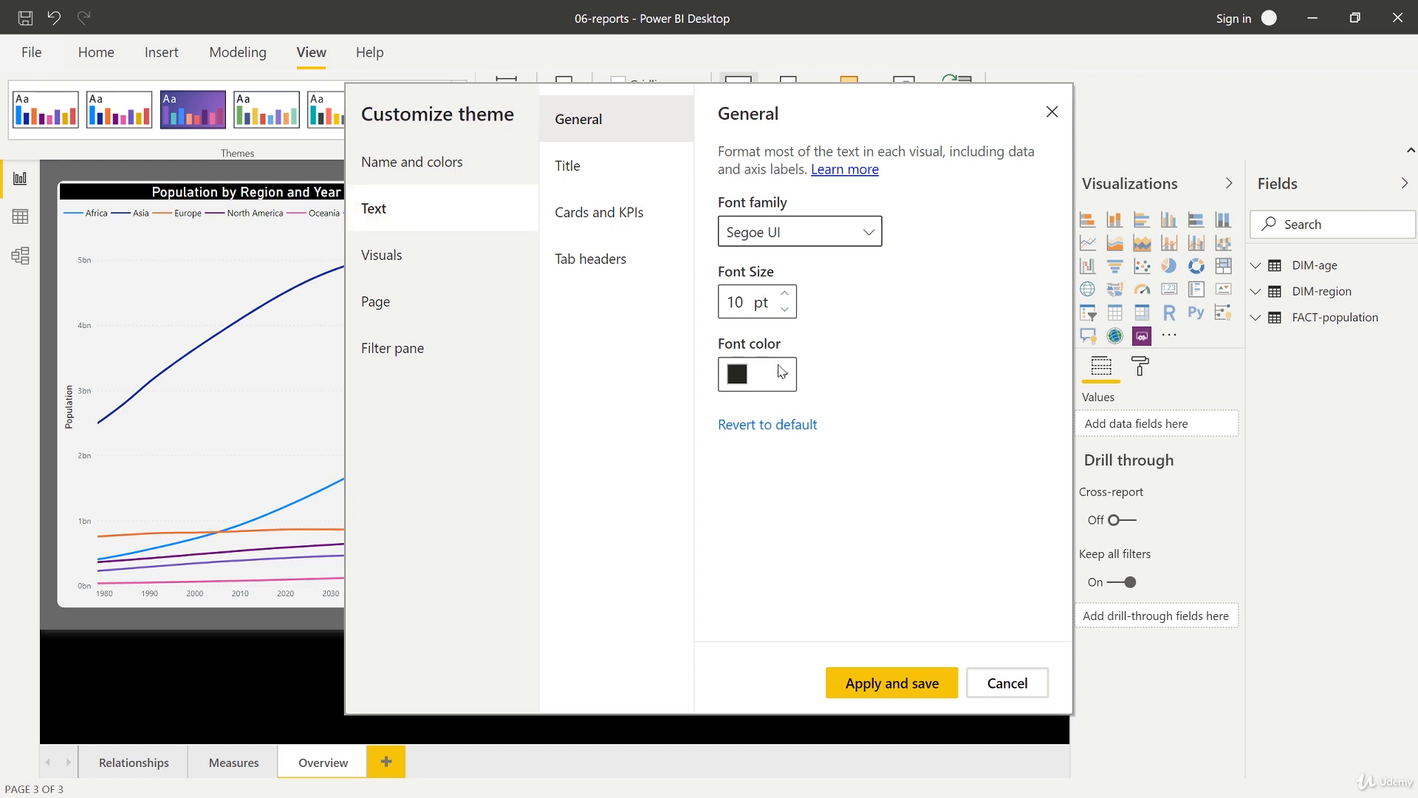
Step: Review the Title text settings and the visuals' Background colour and transparency options
{"action": "left_click", "coordinate": [612, 185]}
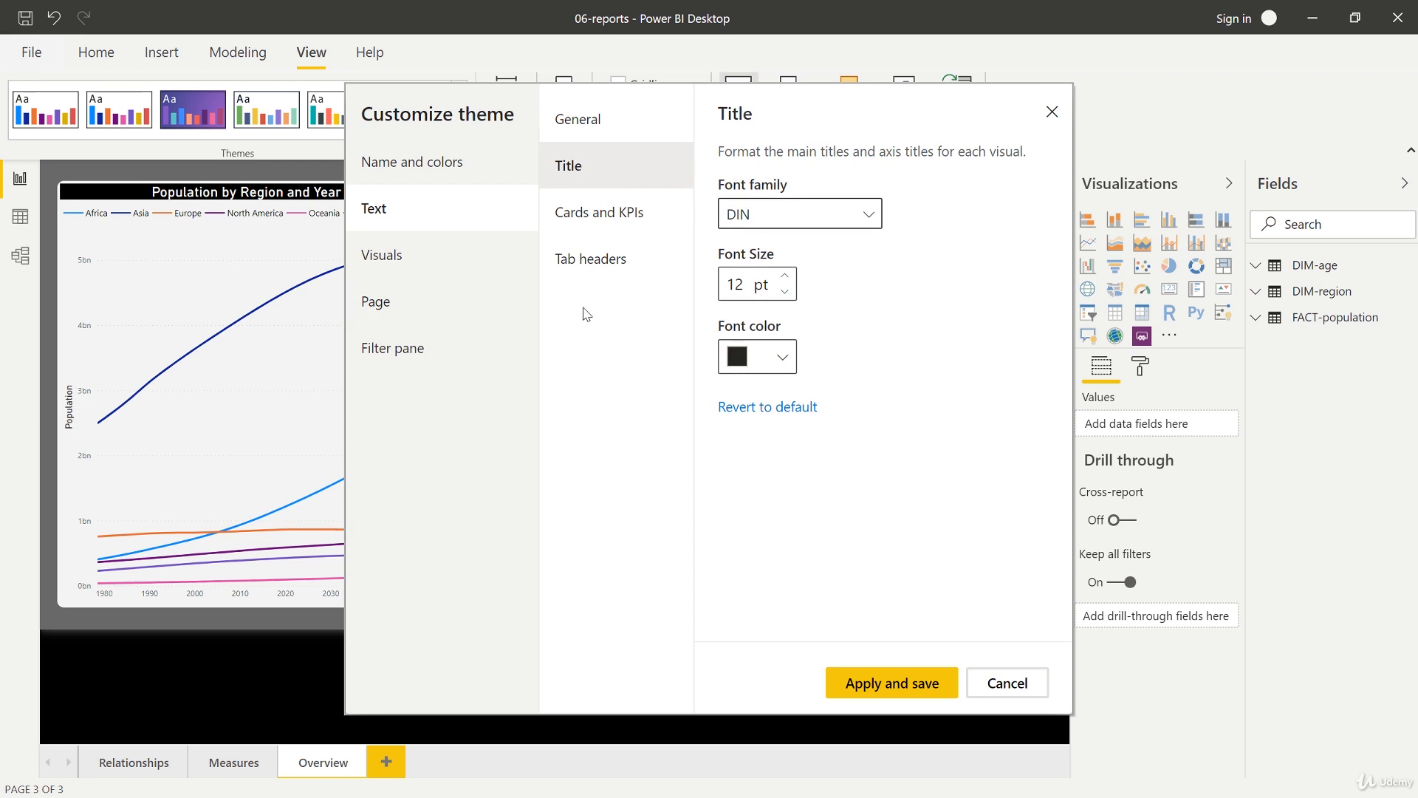
{"action": "left_click", "coordinate": [463, 263]}
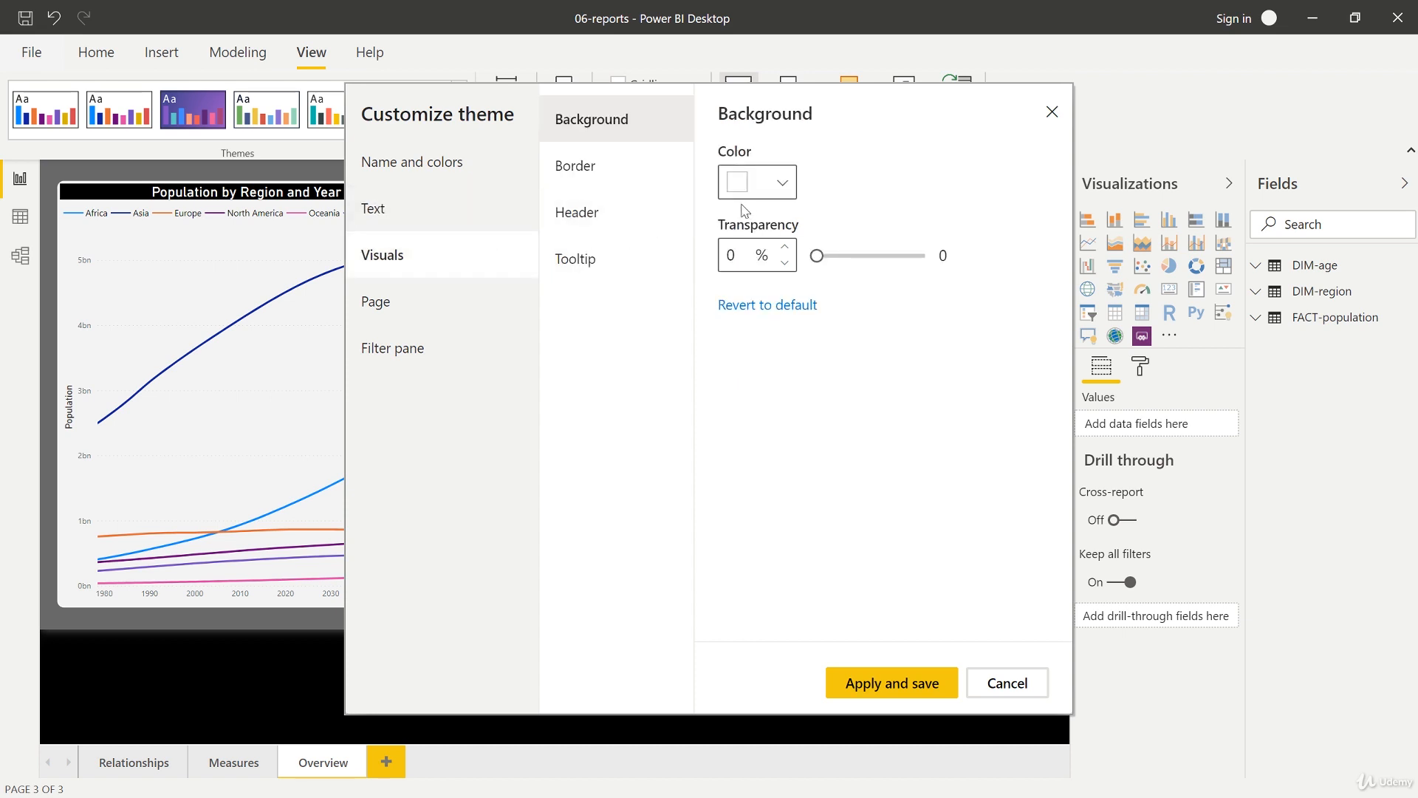
{"action": "left_click", "coordinate": [785, 247]}
{"action": "left_click", "coordinate": [785, 247]}
{"action": "left_click", "coordinate": [785, 247]}
{"action": "left_click", "coordinate": [784, 248]}
{"action": "left_click", "coordinate": [784, 247]}
{"action": "left_click", "coordinate": [784, 247]}
{"action": "left_click", "coordinate": [784, 247]}
Step: Turn on the visual border and set its colour to white
{"action": "left_click", "coordinate": [627, 178]}
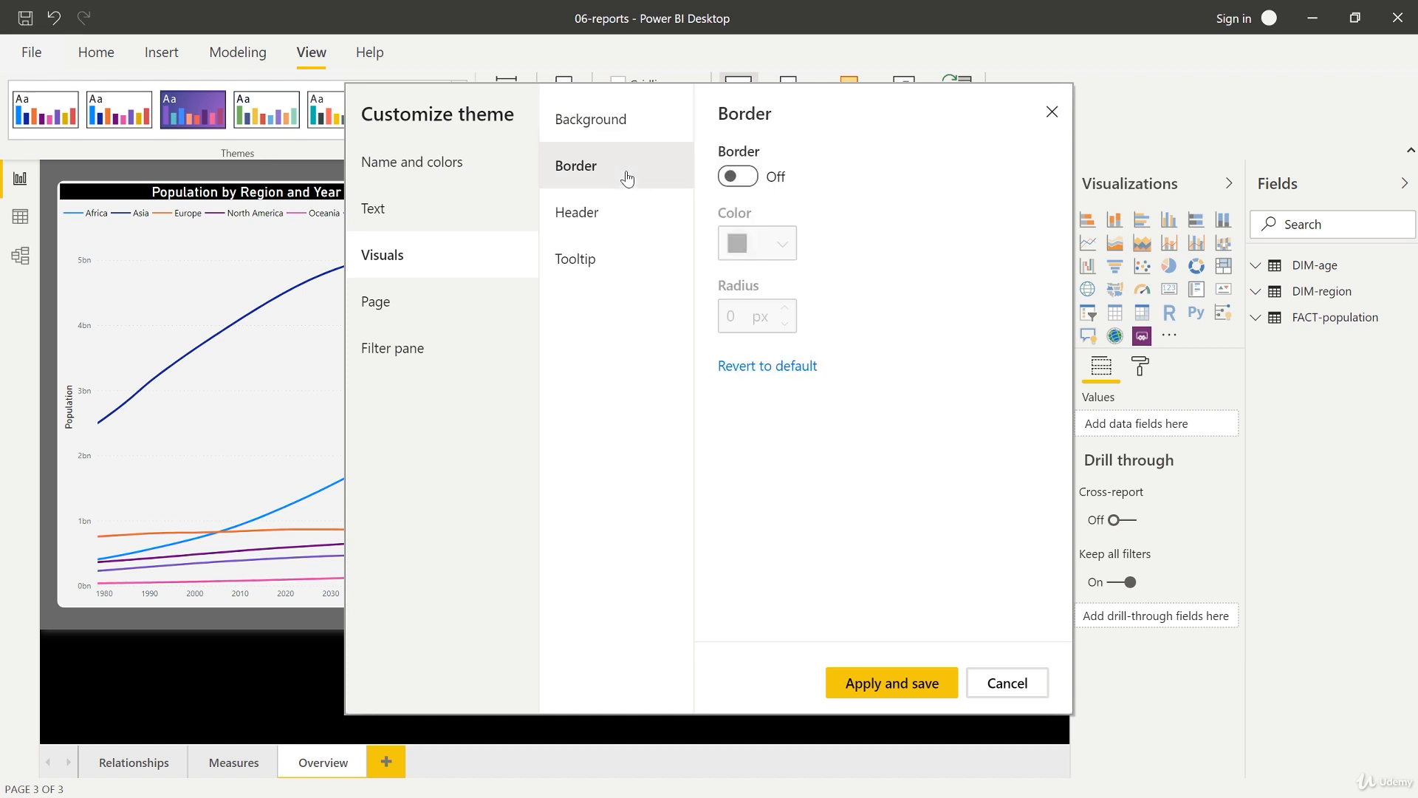
{"action": "left_click", "coordinate": [737, 177]}
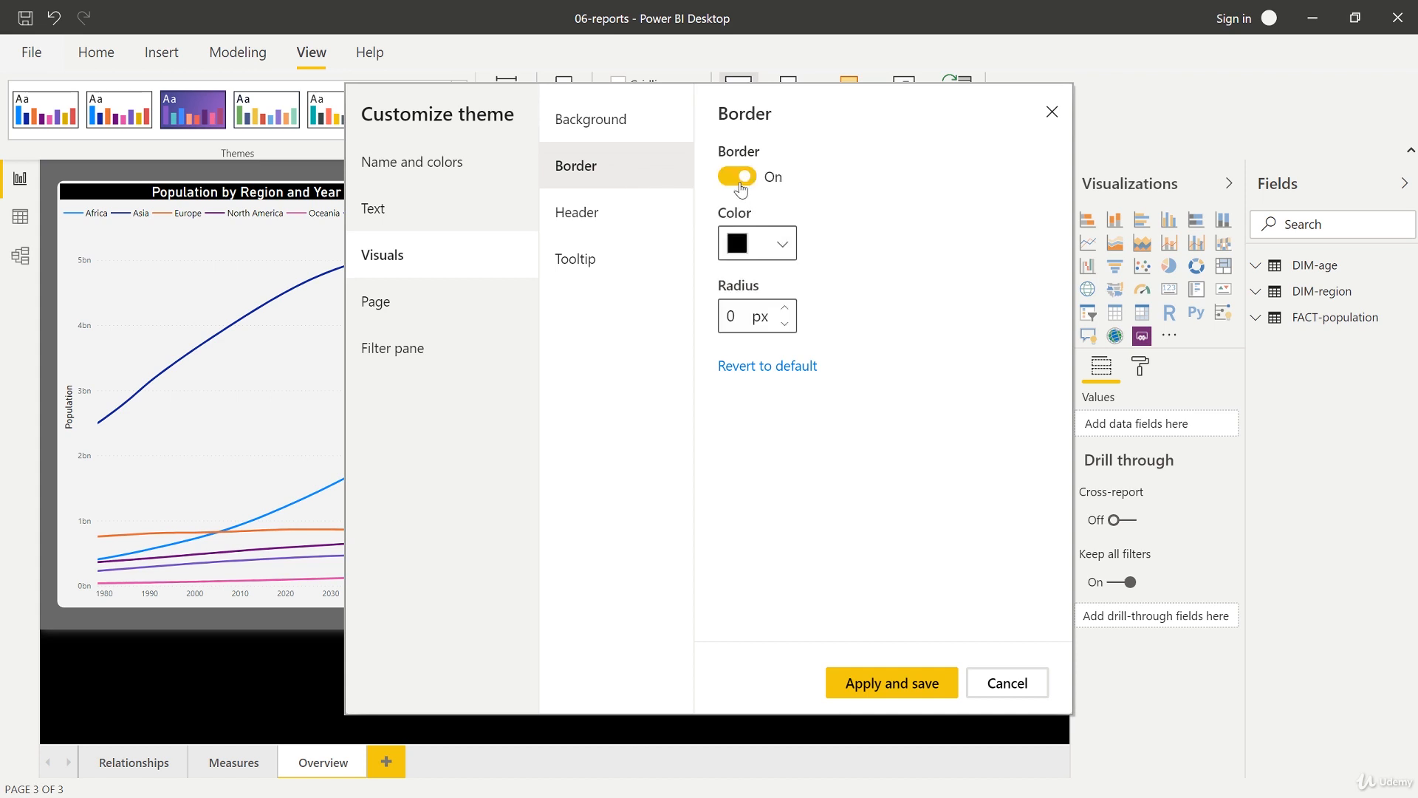
{"action": "left_click", "coordinate": [791, 263]}
{"action": "left_click_drag", "start_coordinate": [776, 294], "coordinate": [707, 274]}
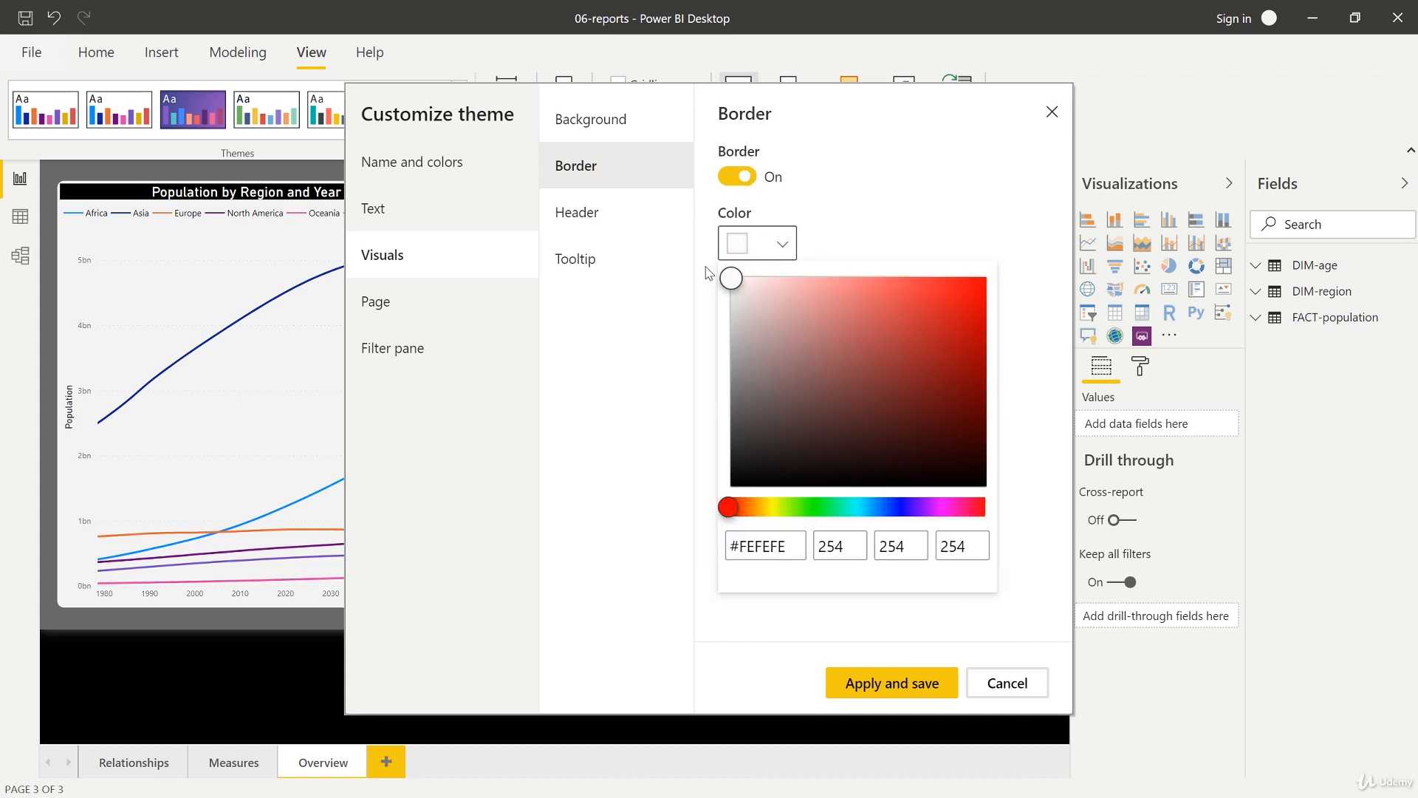
{"action": "left_click", "coordinate": [894, 217]}
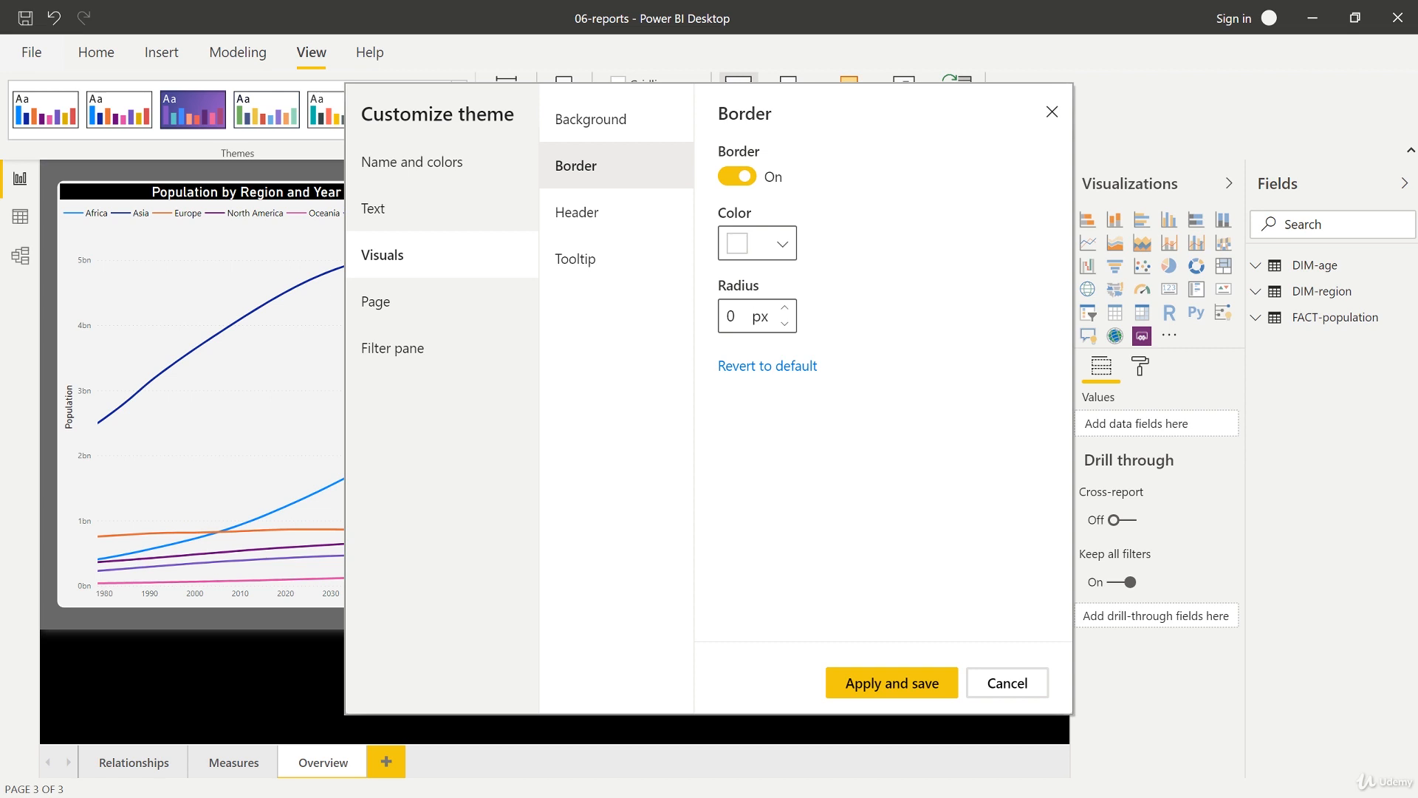
{"action": "left_click", "coordinate": [785, 310]}
Step: Set the visual header's background colour to black
{"action": "left_click", "coordinate": [647, 230]}
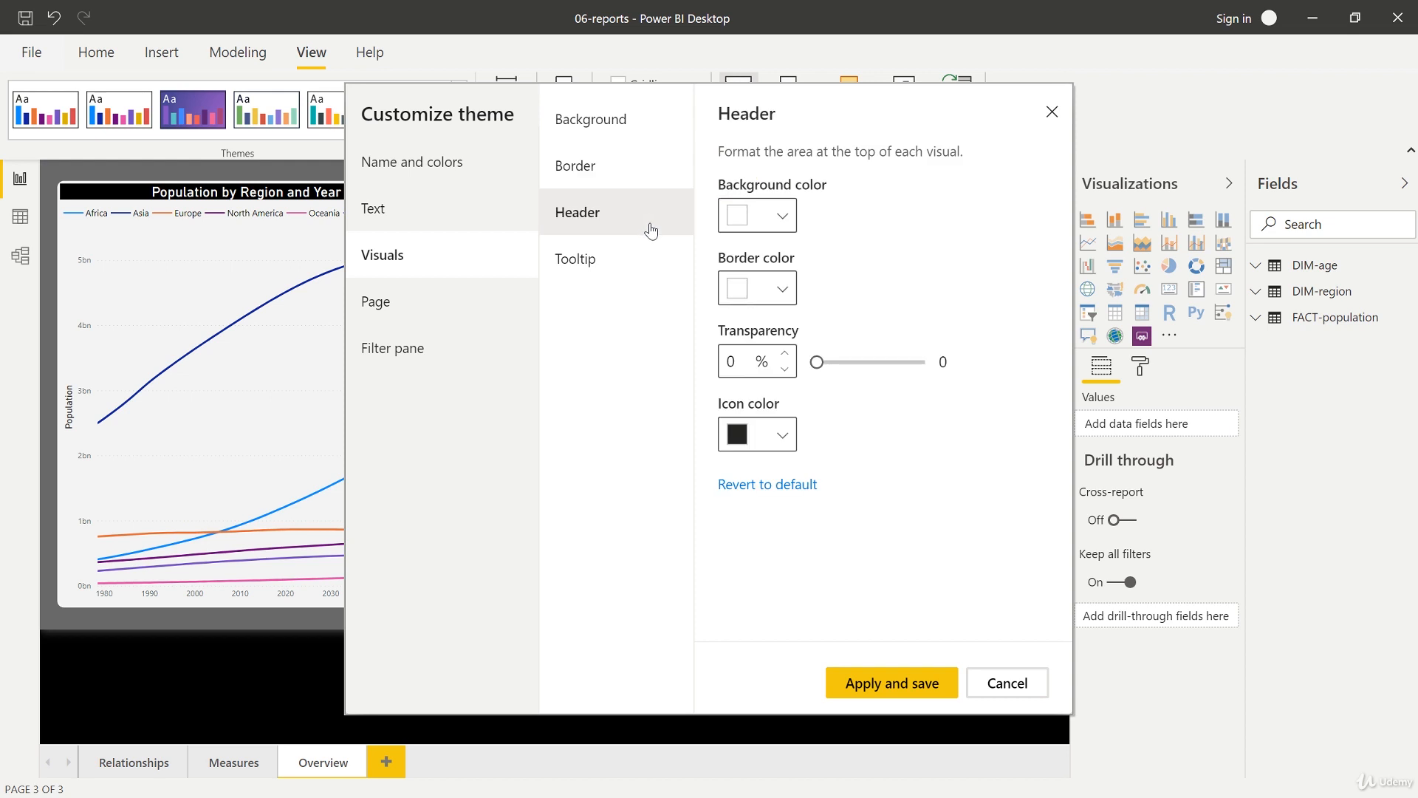
{"action": "left_click", "coordinate": [784, 229]}
{"action": "left_click", "coordinate": [728, 458]}
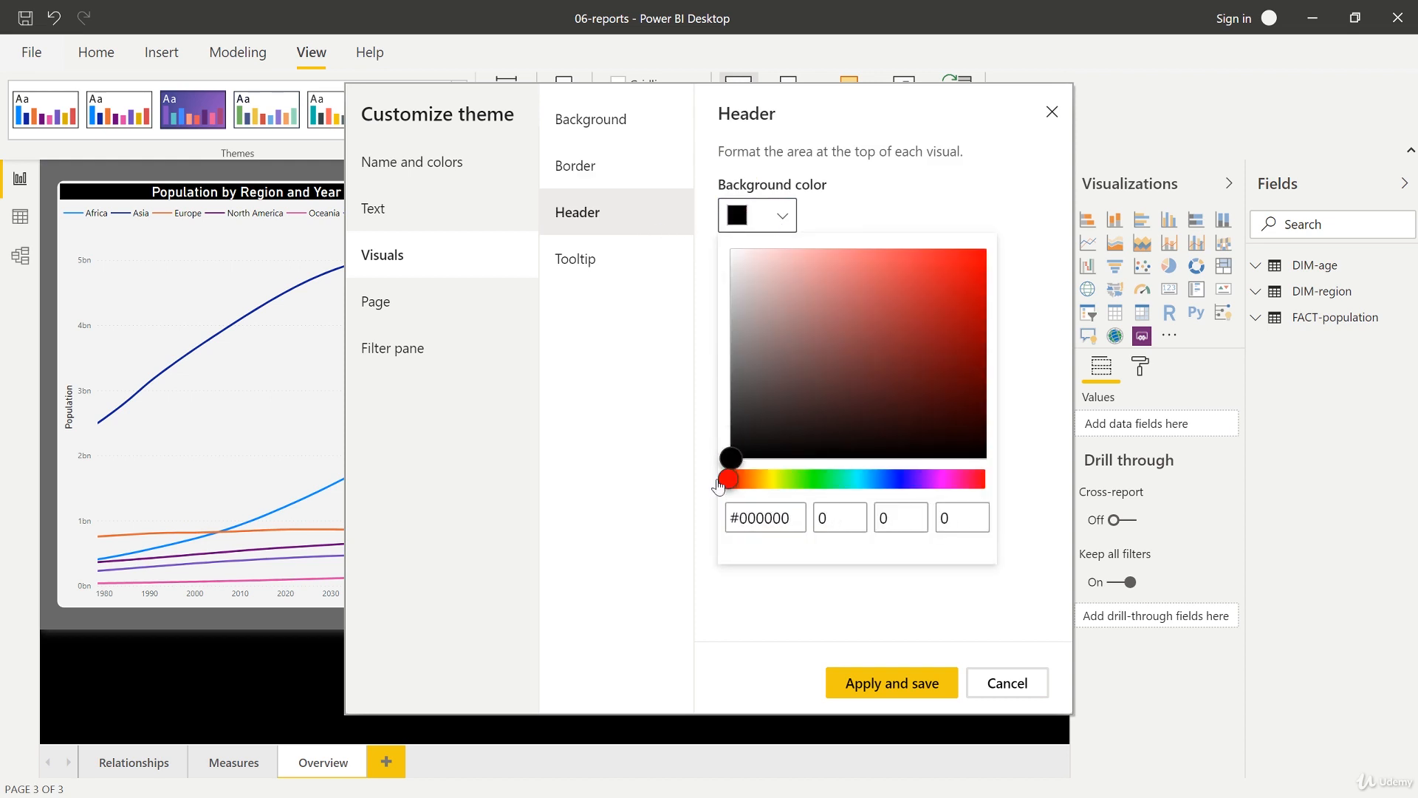
{"action": "left_click", "coordinate": [842, 230]}
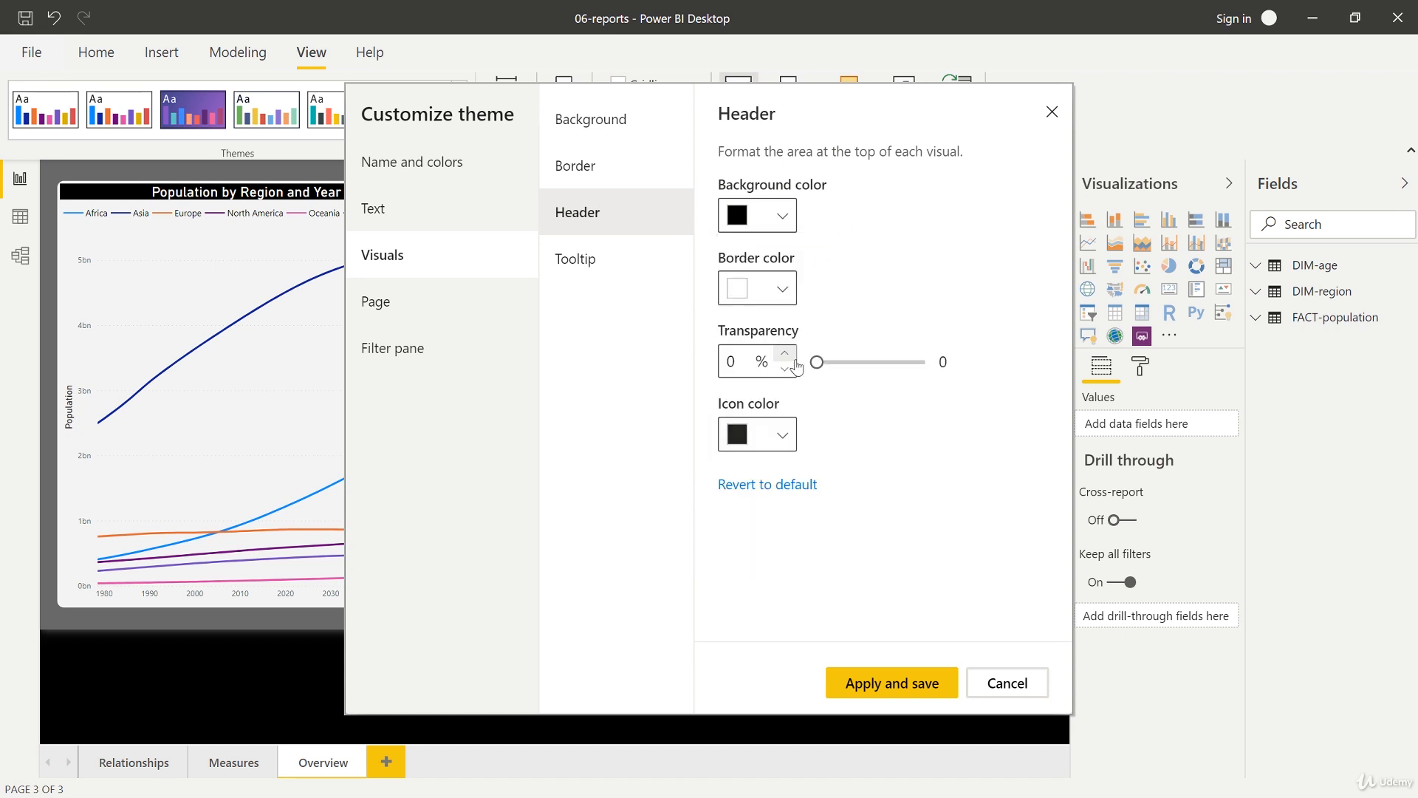
Step: Set the visual header's icon colour to white
{"action": "left_click", "coordinate": [782, 435]}
{"action": "left_click_drag", "start_coordinate": [785, 250], "coordinate": [716, 89]}
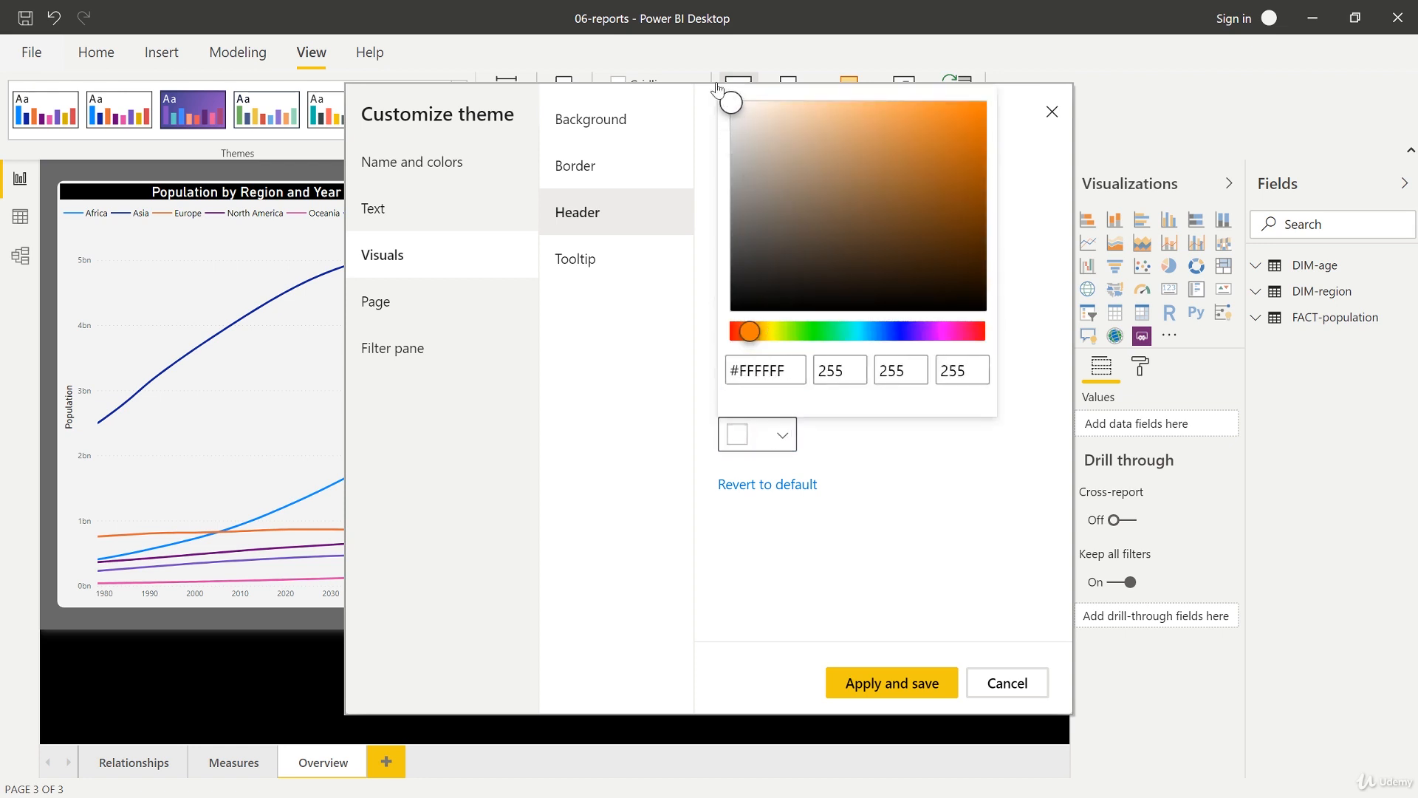
{"action": "left_click", "coordinate": [893, 588]}
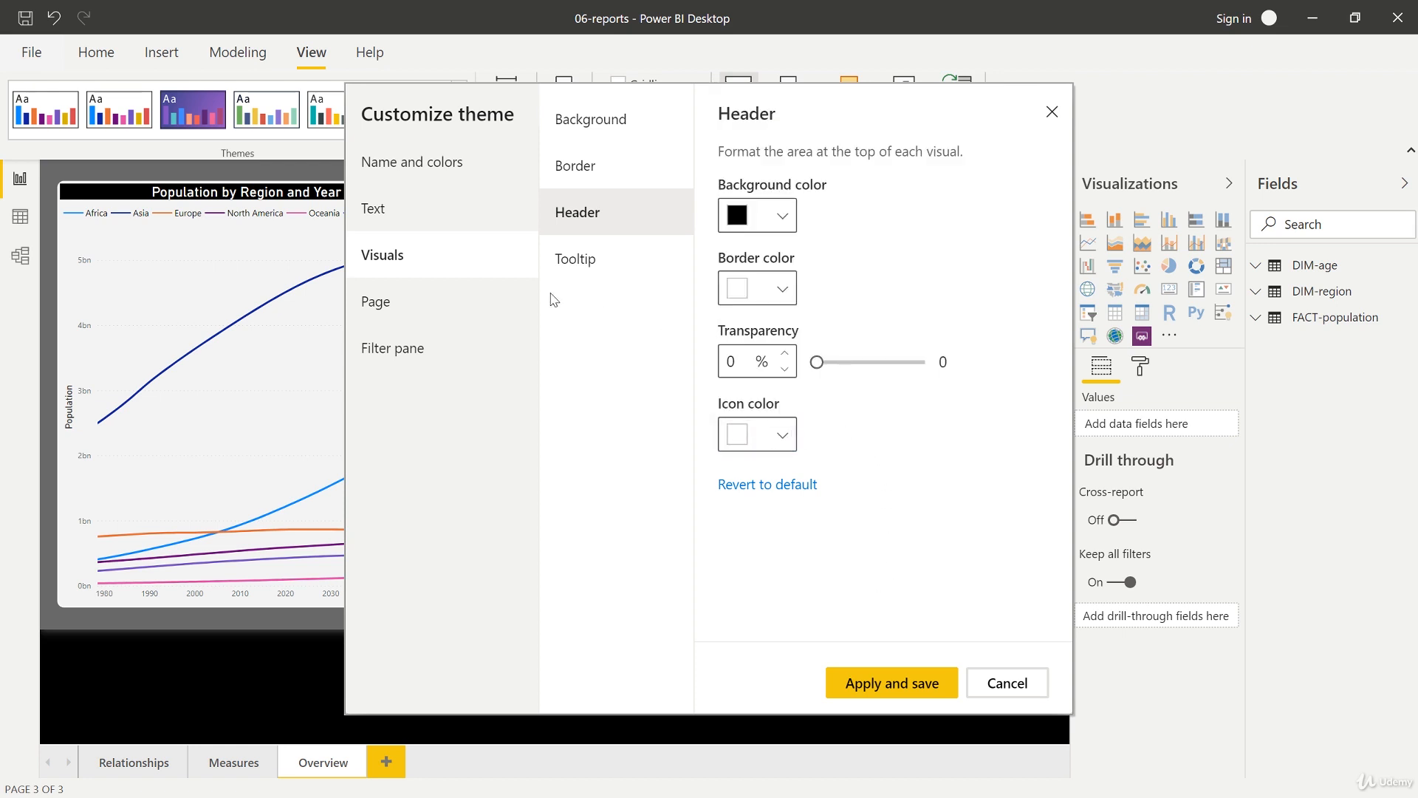
Step: Set the page wallpaper colour to black
{"action": "left_click", "coordinate": [423, 301]}
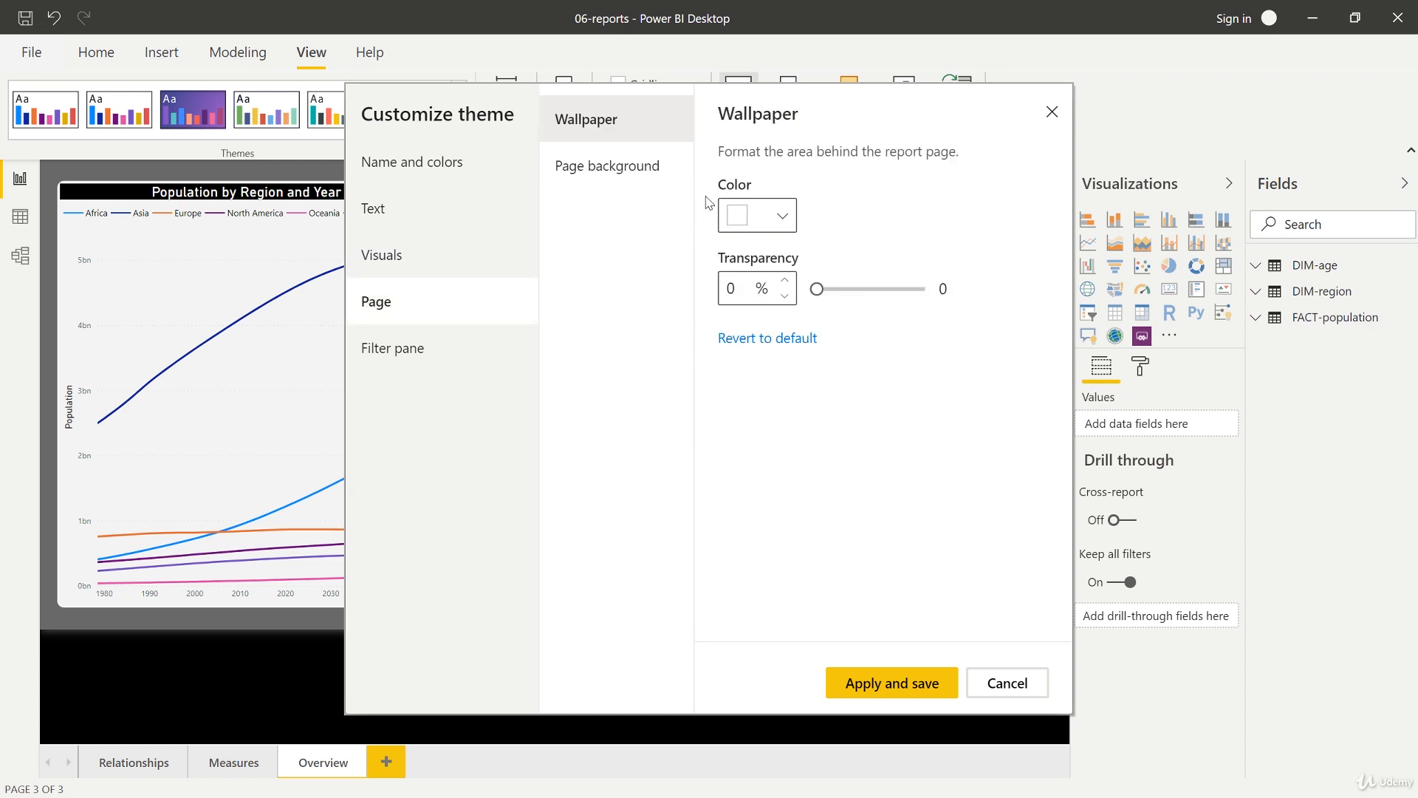
{"action": "left_click", "coordinate": [784, 226]}
{"action": "left_click_drag", "start_coordinate": [784, 311], "coordinate": [732, 462]}
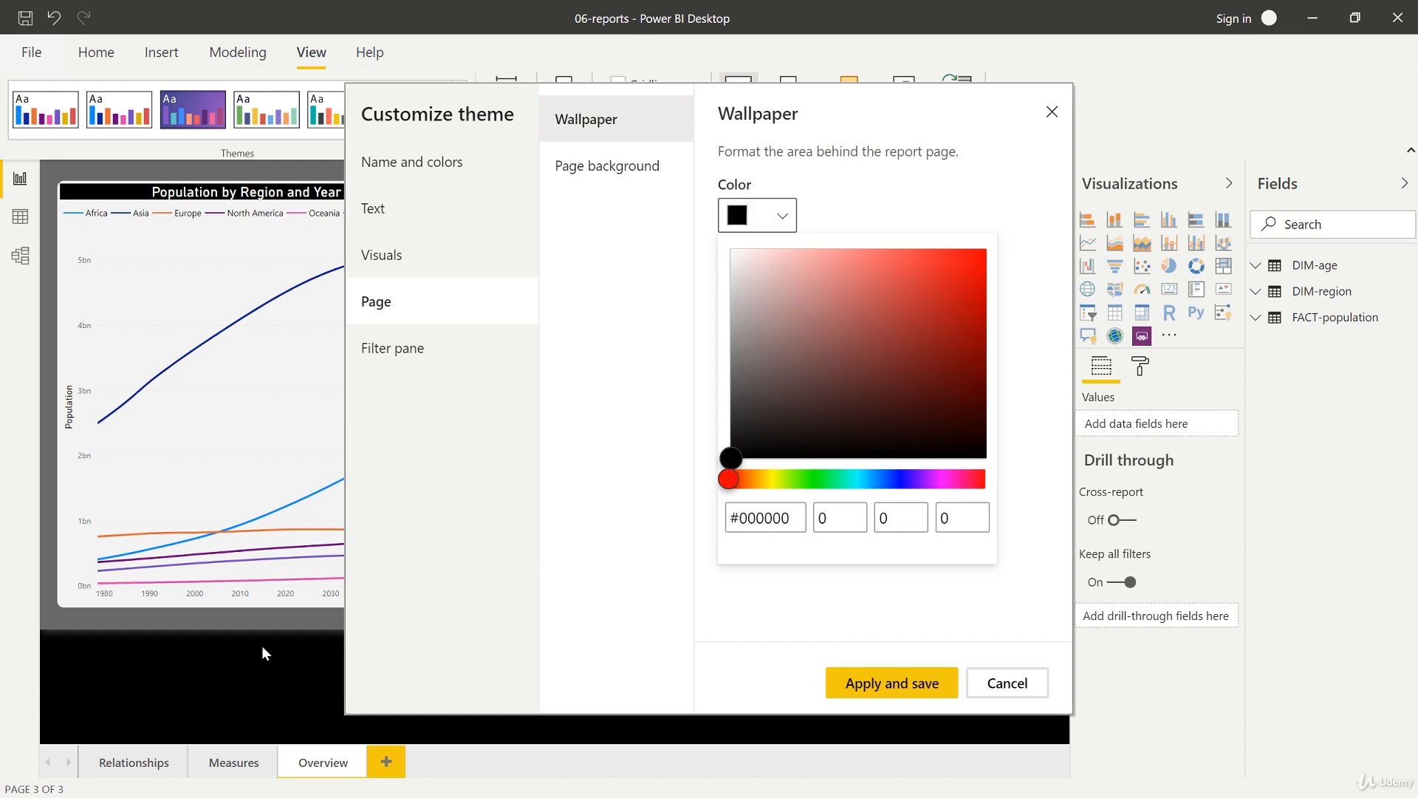
{"action": "left_click", "coordinate": [665, 496]}
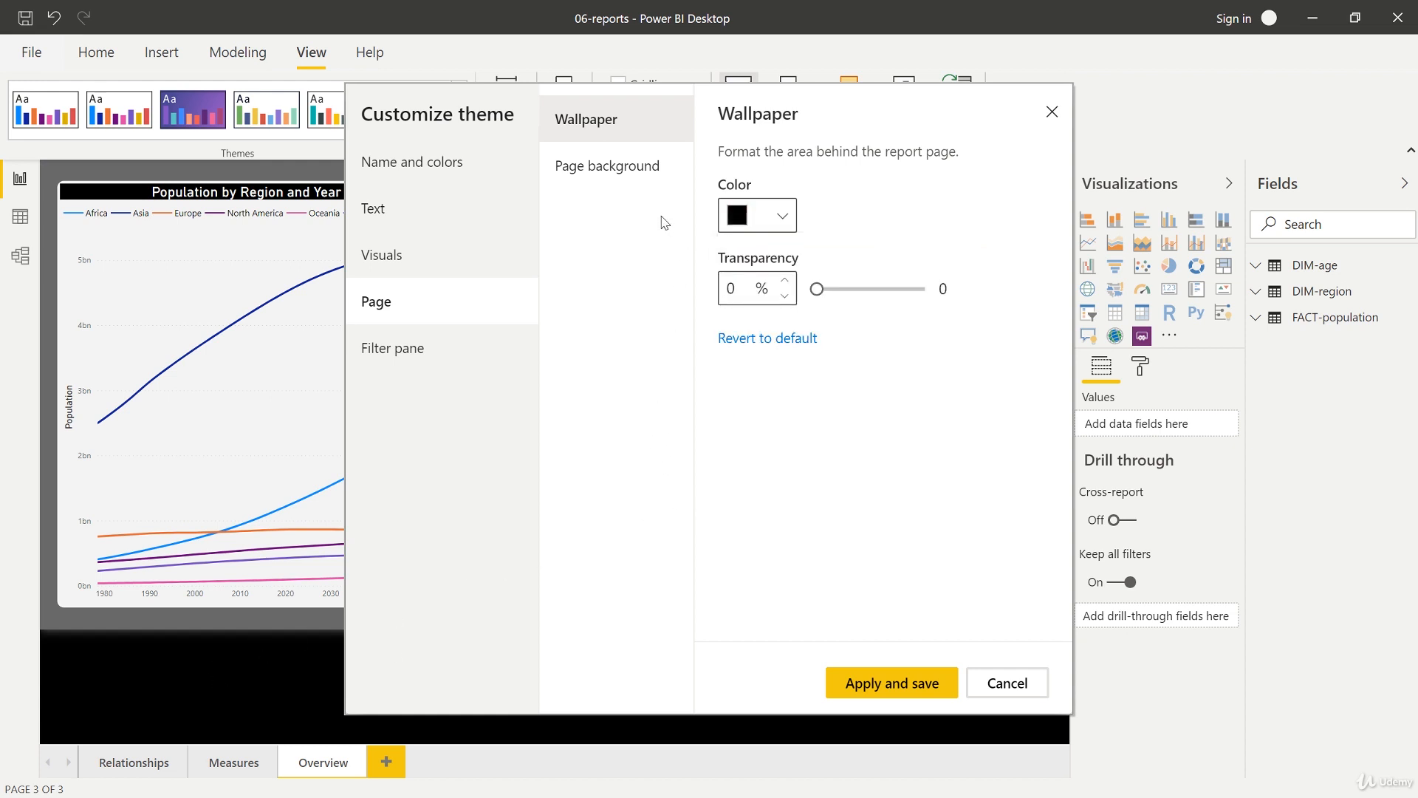
Step: Set the page background colour to grey with 37% transparency
{"action": "left_click", "coordinate": [637, 179]}
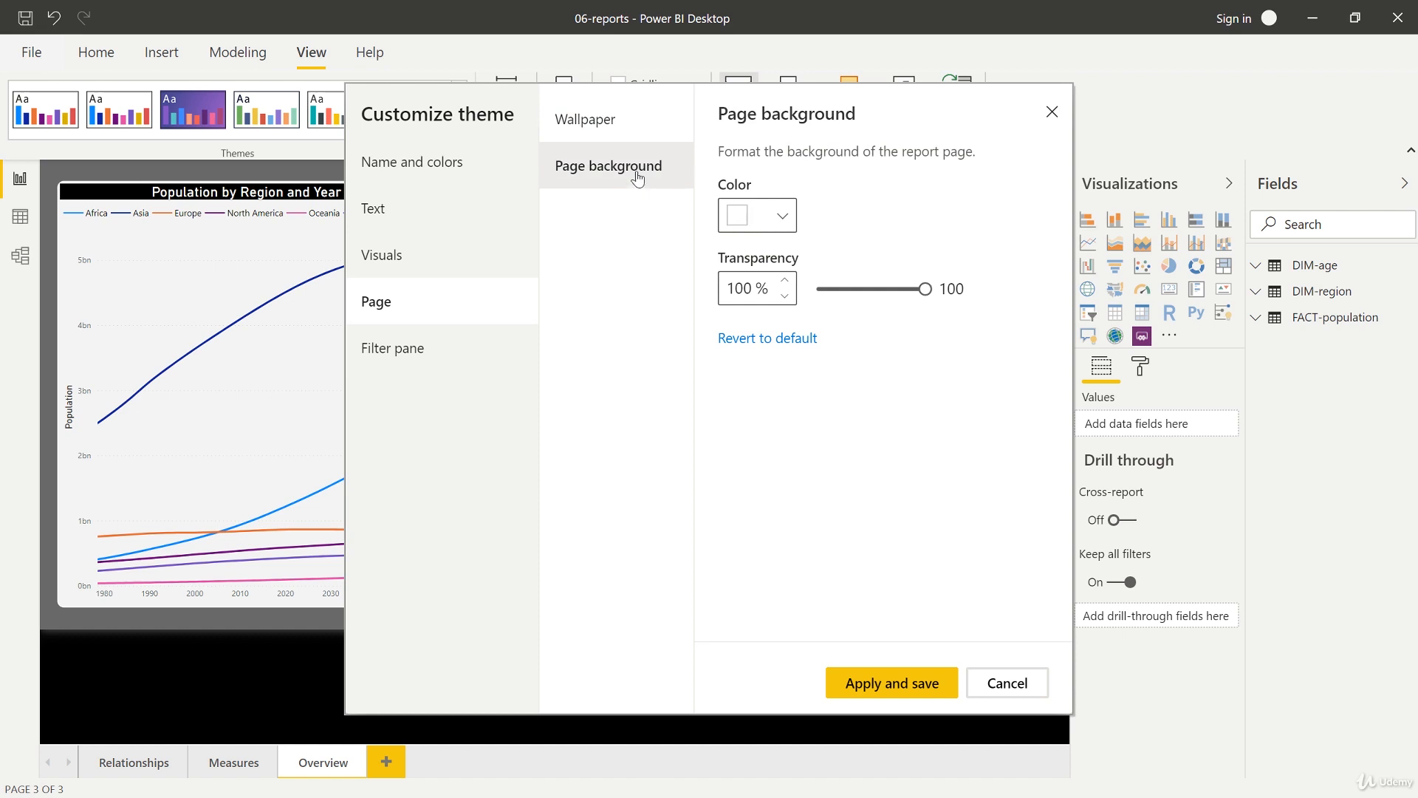
{"action": "left_click", "coordinate": [781, 215]}
{"action": "left_click_drag", "start_coordinate": [785, 294], "coordinate": [727, 312]}
{"action": "left_click", "coordinate": [813, 219]}
{"action": "left_click_drag", "start_coordinate": [923, 288], "coordinate": [856, 288]}
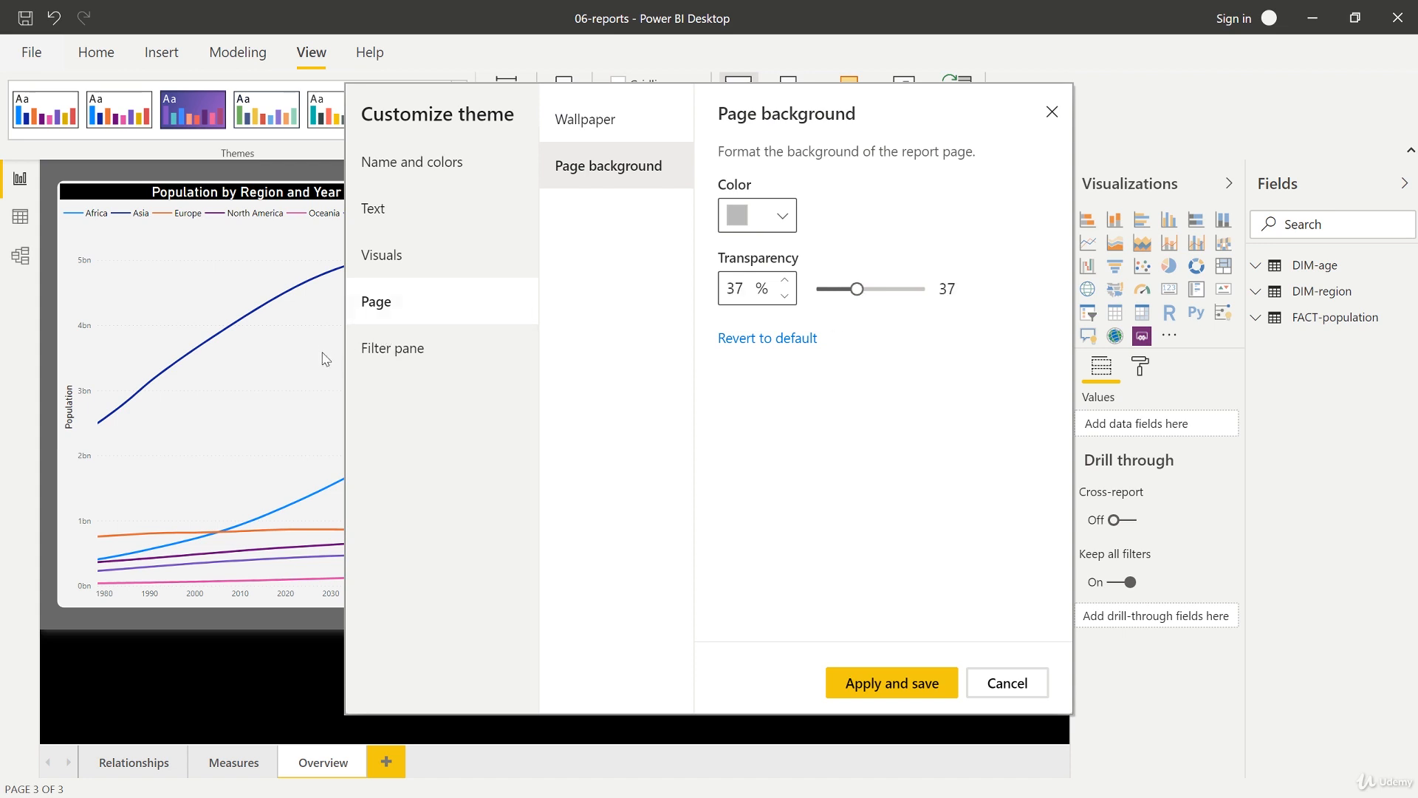
Step: Set the filter pane's background colour to black
{"action": "left_click", "coordinate": [468, 365]}
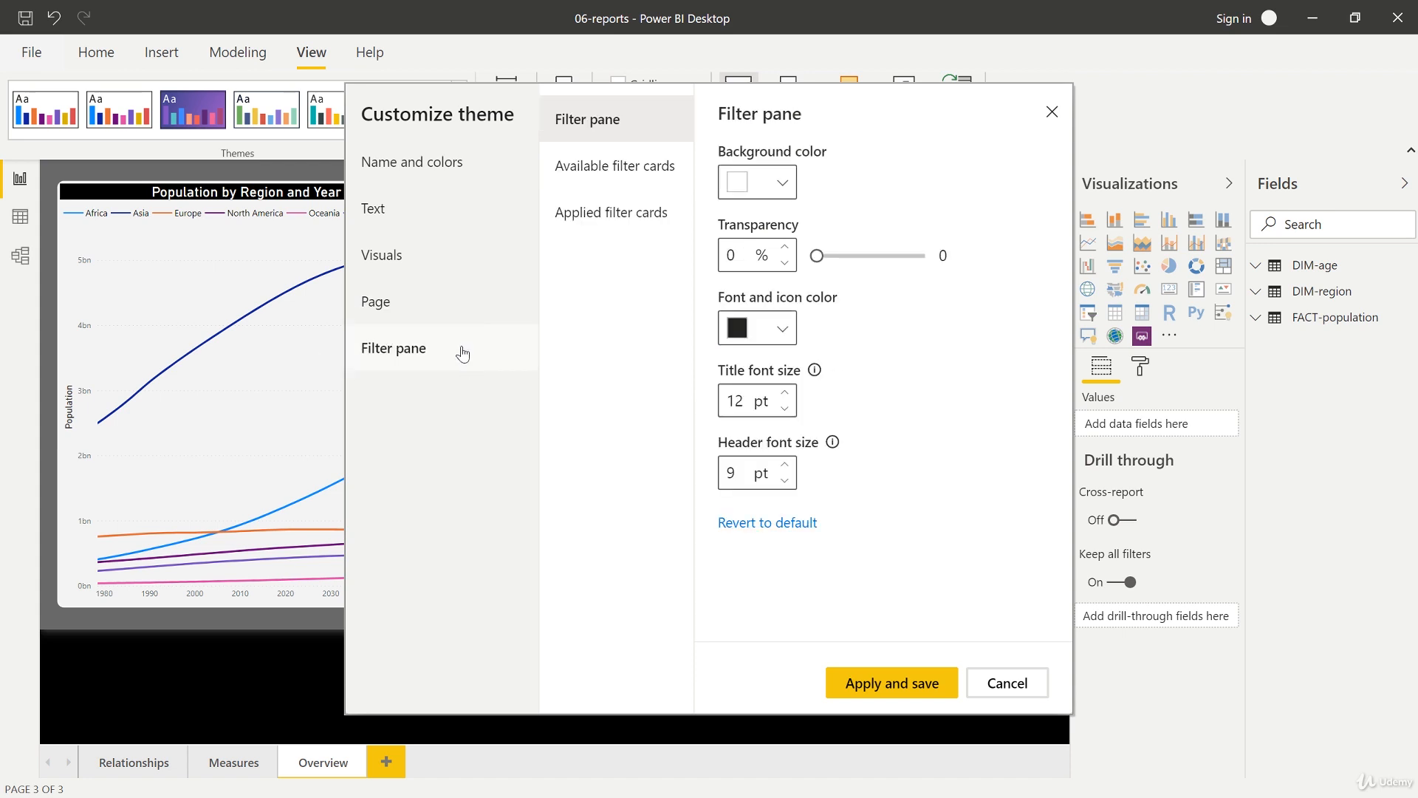
{"action": "left_click", "coordinate": [781, 186]}
{"action": "left_click_drag", "start_coordinate": [763, 259], "coordinate": [727, 433]}
{"action": "left_click", "coordinate": [866, 179]}
Step: Set the filter pane's font and icon colour to white, then apply and save the theme
{"action": "left_click", "coordinate": [782, 329]}
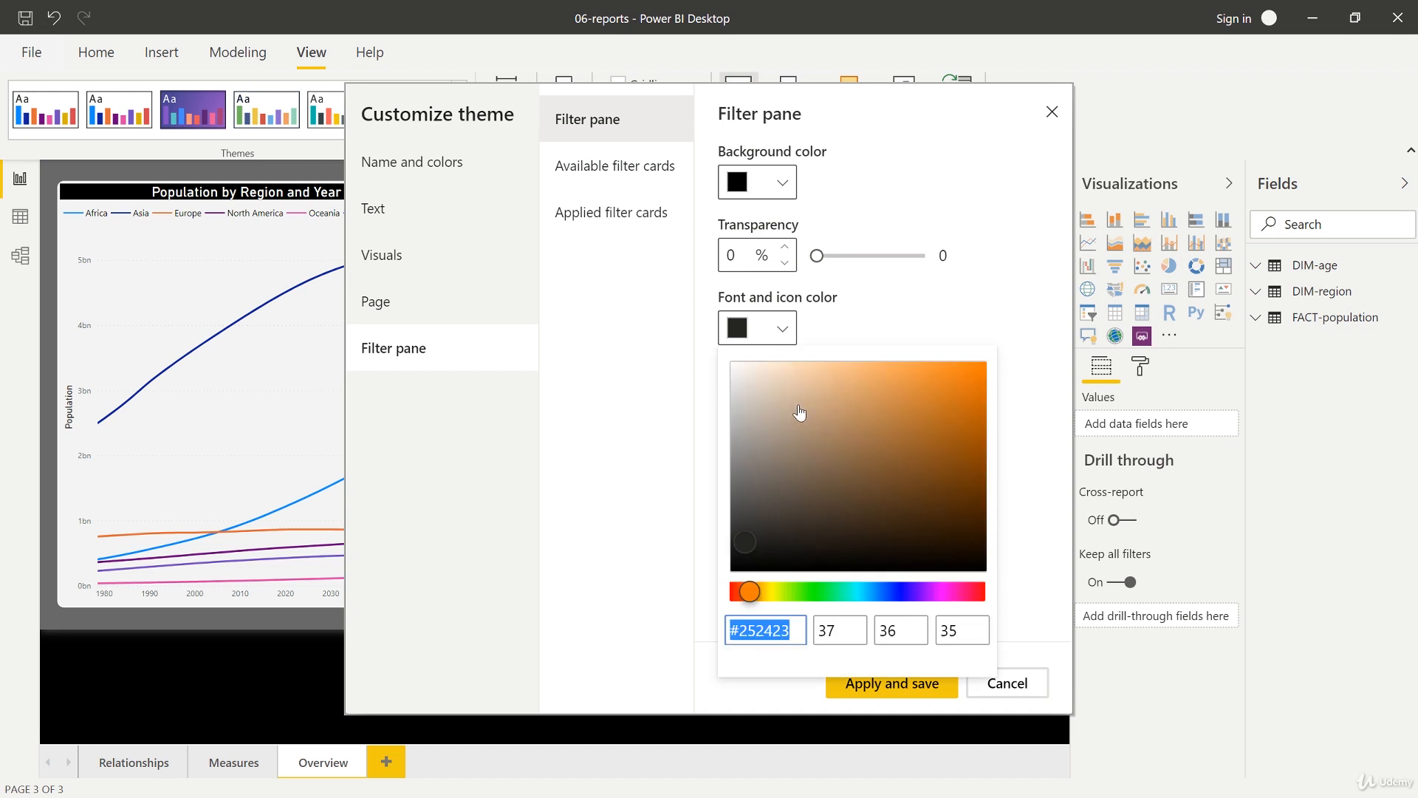
{"action": "left_click_drag", "start_coordinate": [800, 412], "coordinate": [695, 346]}
{"action": "left_click", "coordinate": [893, 319]}
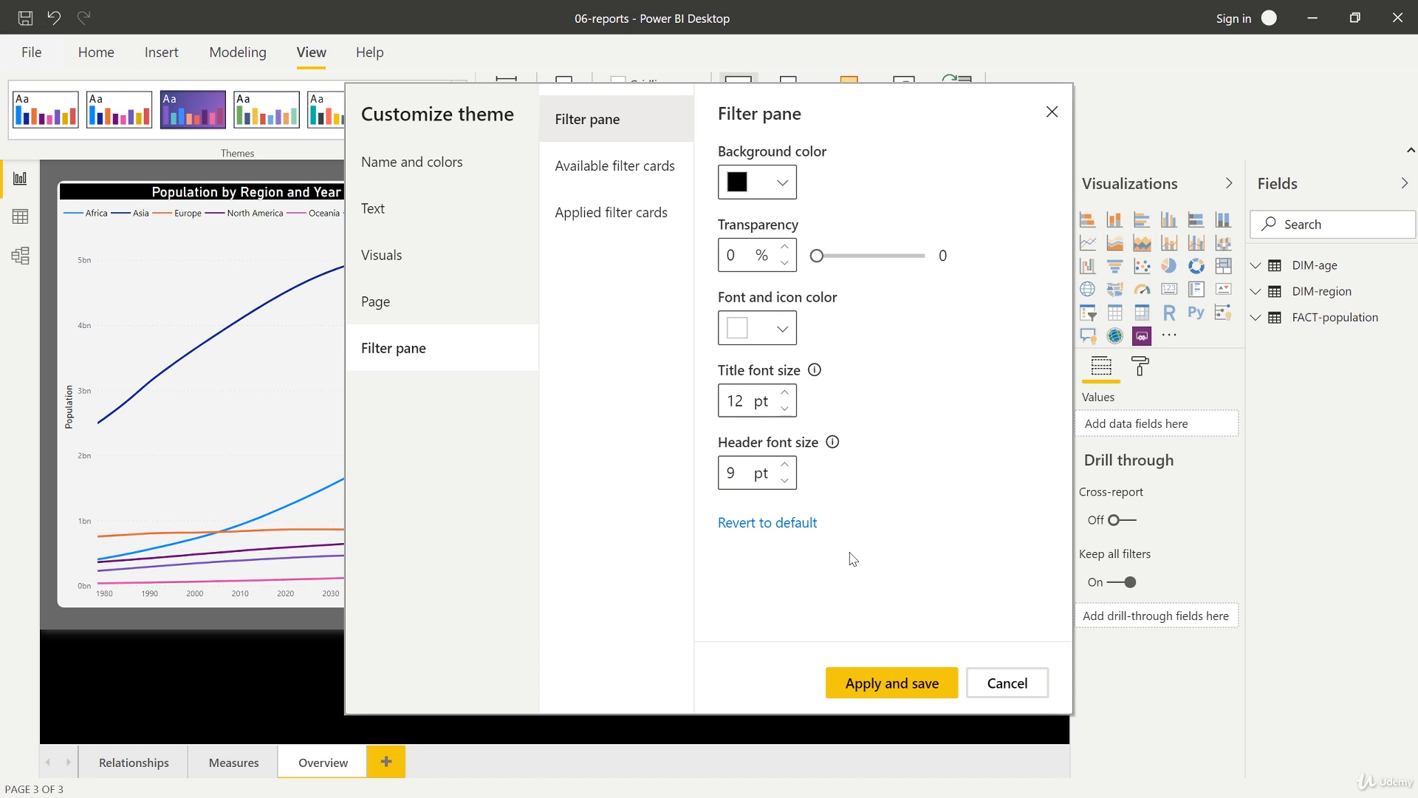
{"action": "left_click", "coordinate": [851, 681]}
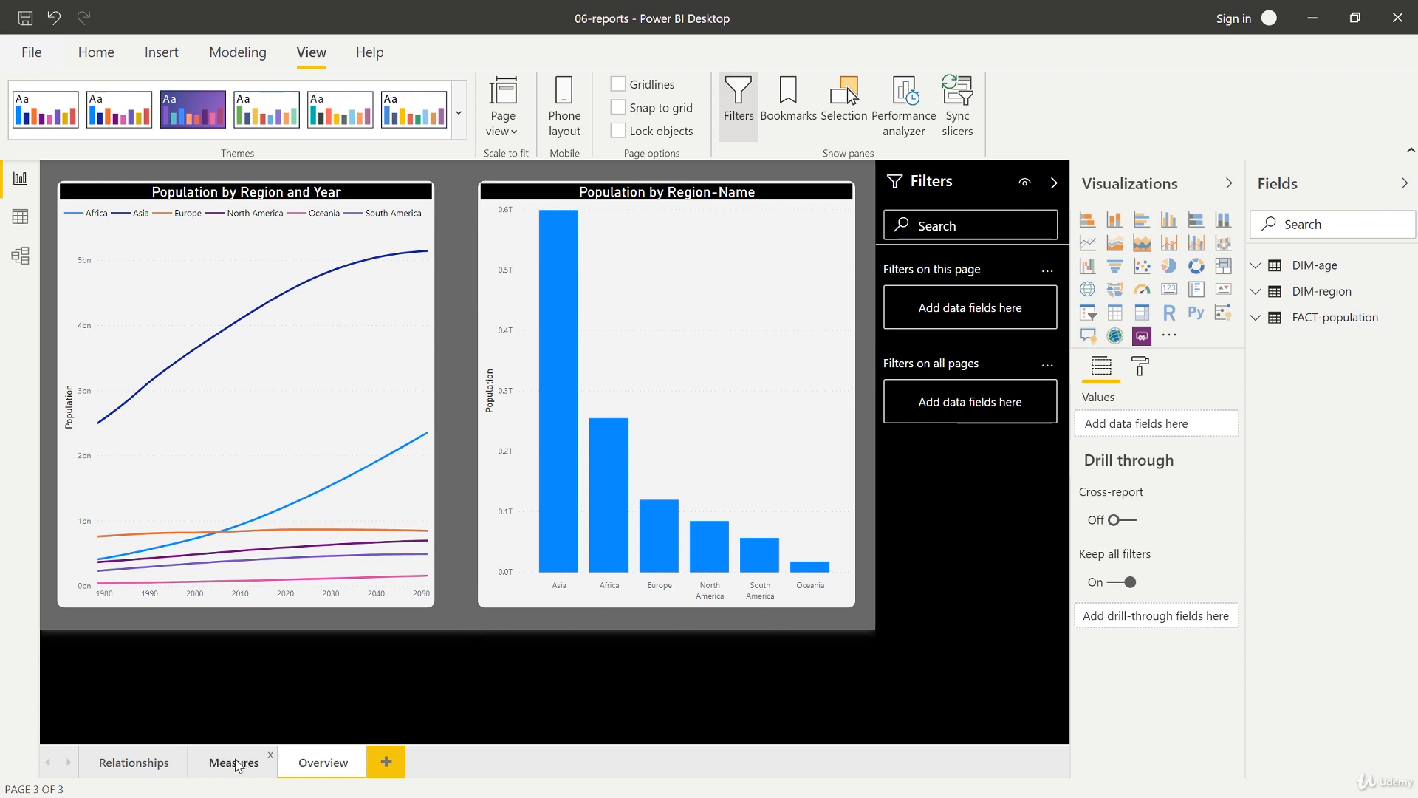
Step: View the Measures, Relationships and Overview pages with the new theme
{"action": "left_click", "coordinate": [237, 764]}
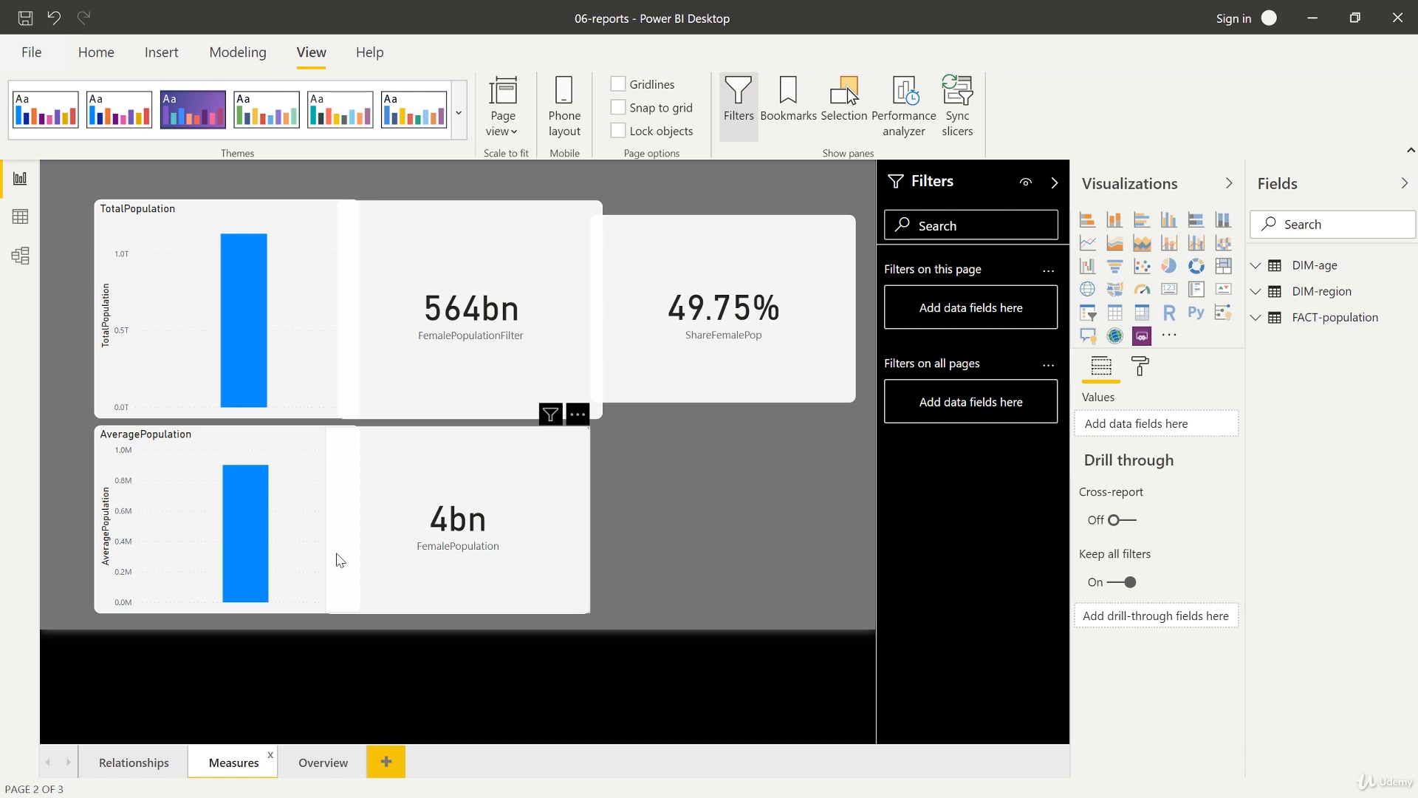
{"action": "left_click", "coordinate": [145, 762]}
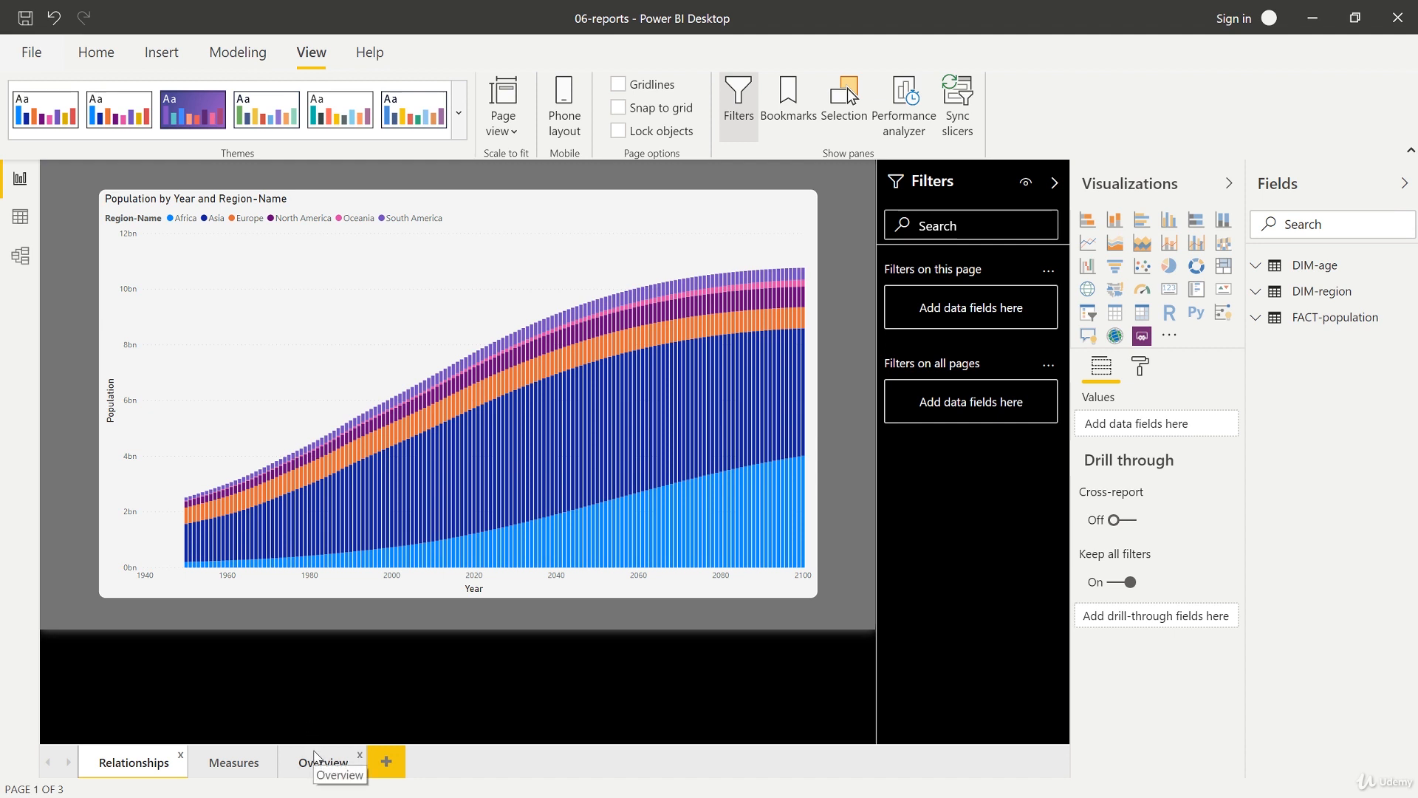
{"action": "left_click", "coordinate": [317, 757]}
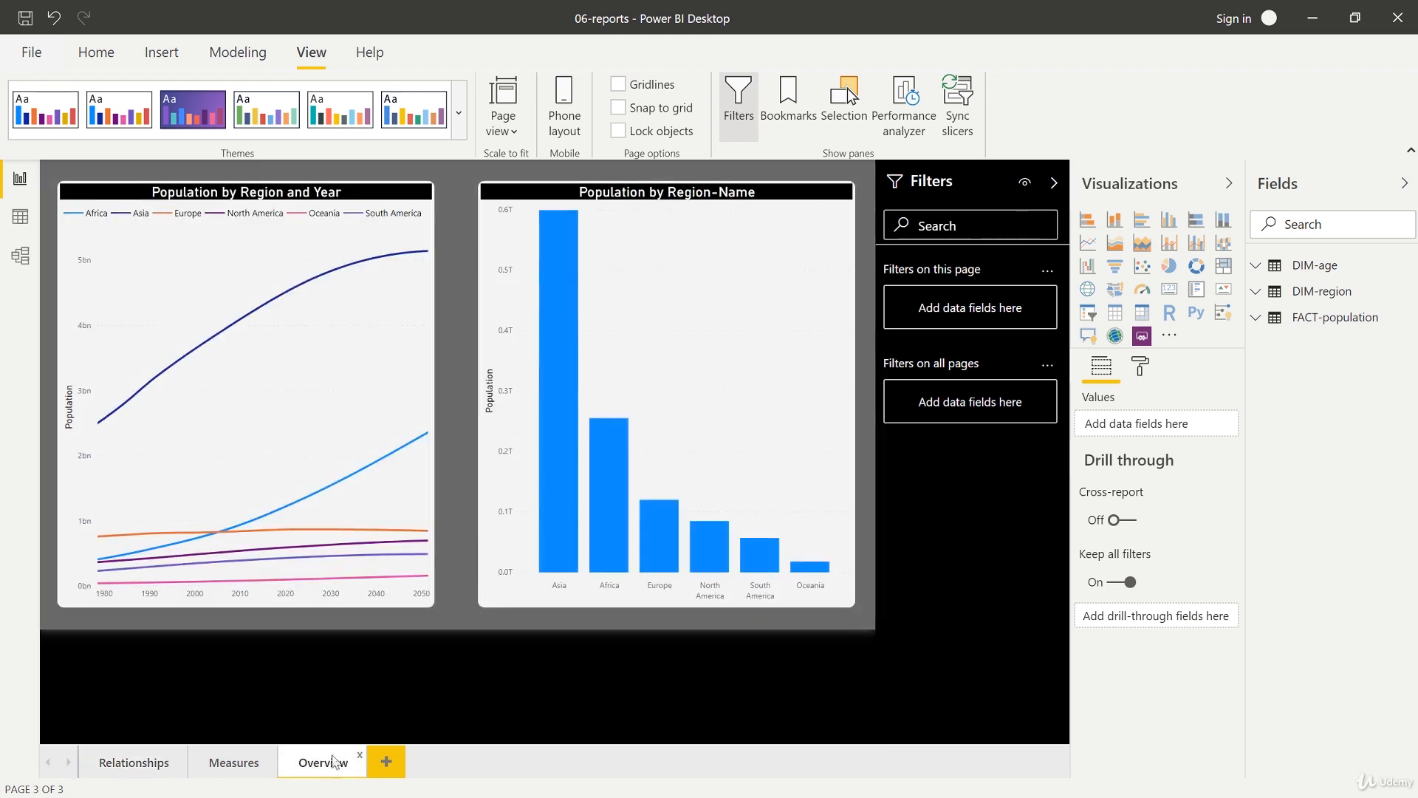
Step: Apply the Default theme and check the Measures and Overview pages
{"action": "left_click", "coordinate": [459, 112]}
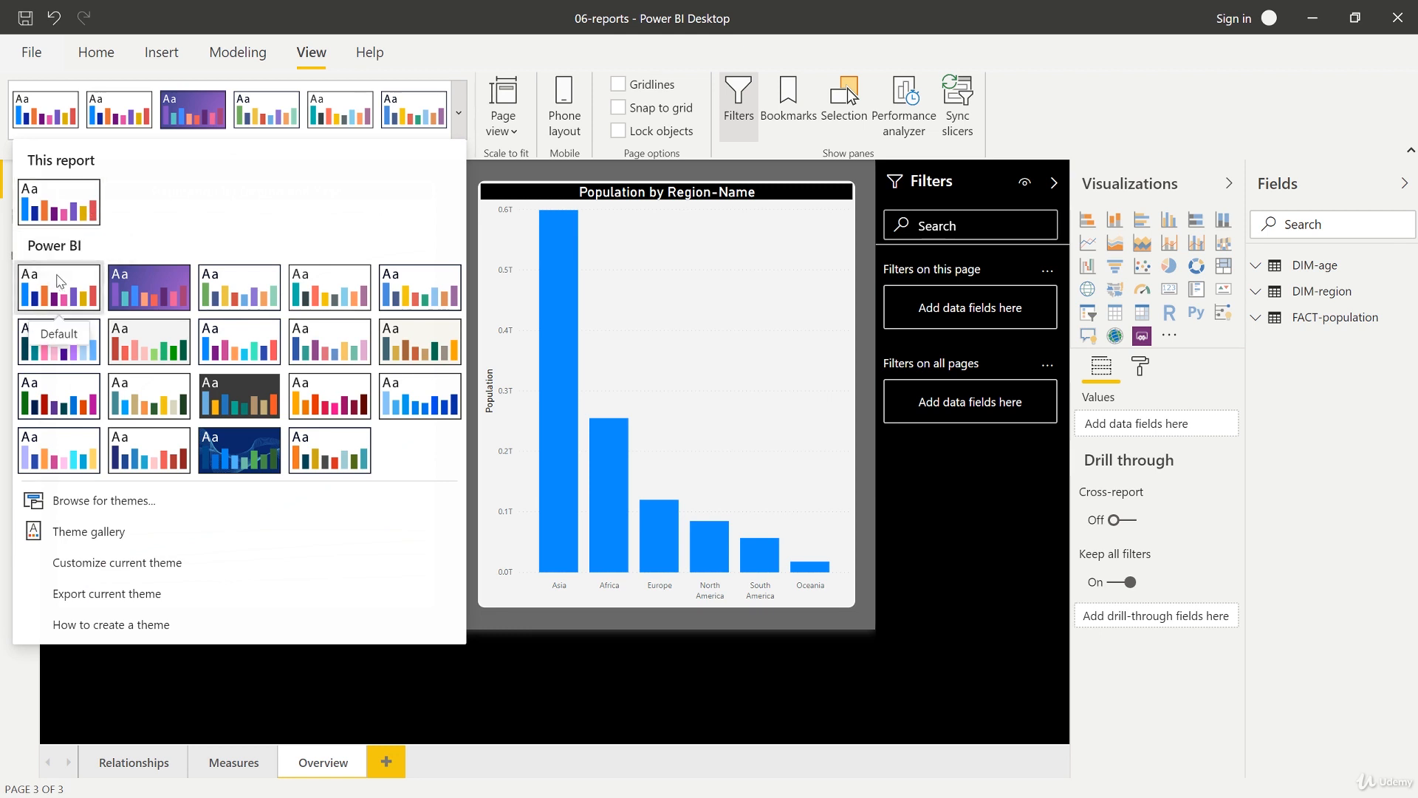
{"action": "left_click", "coordinate": [59, 281]}
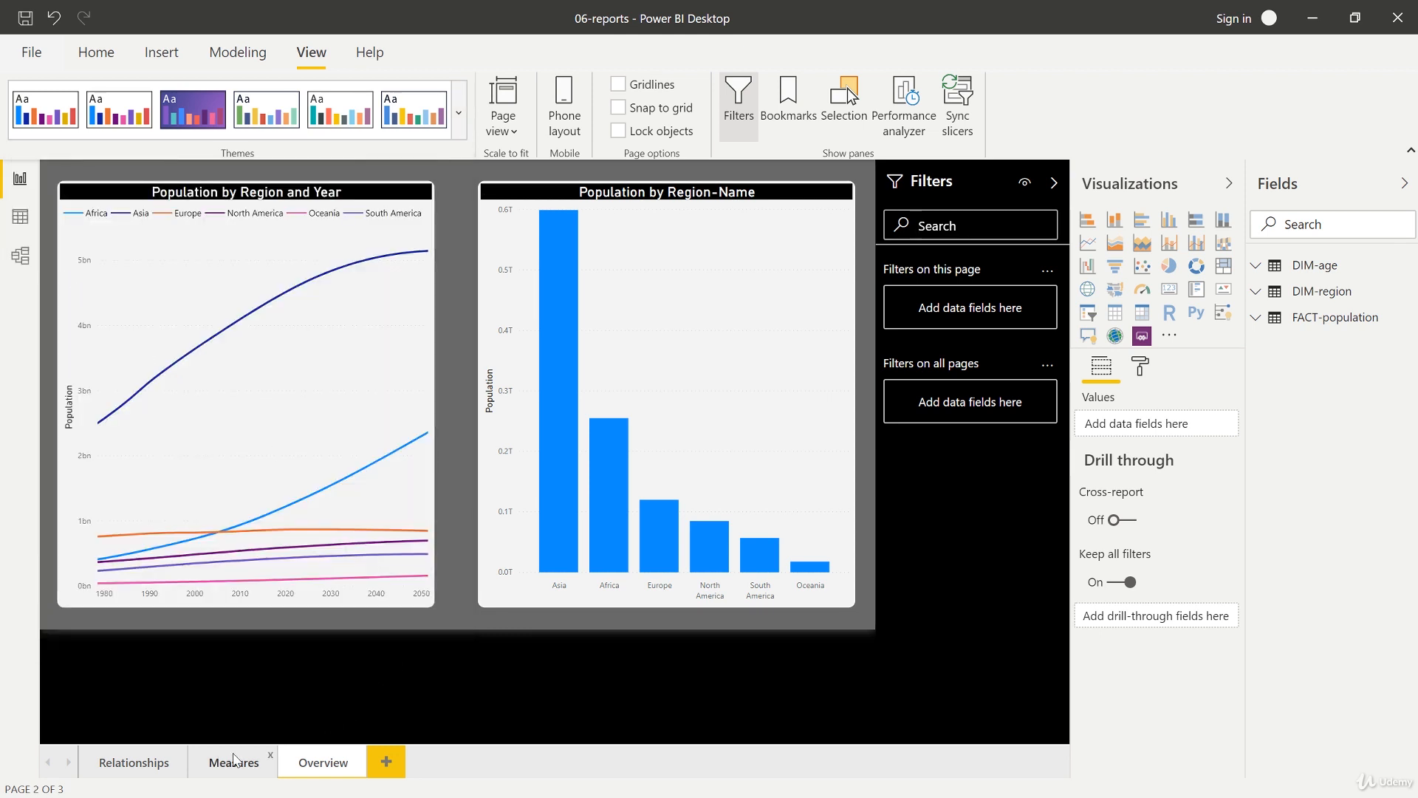
{"action": "left_click", "coordinate": [233, 759]}
{"action": "left_click", "coordinate": [323, 761]}
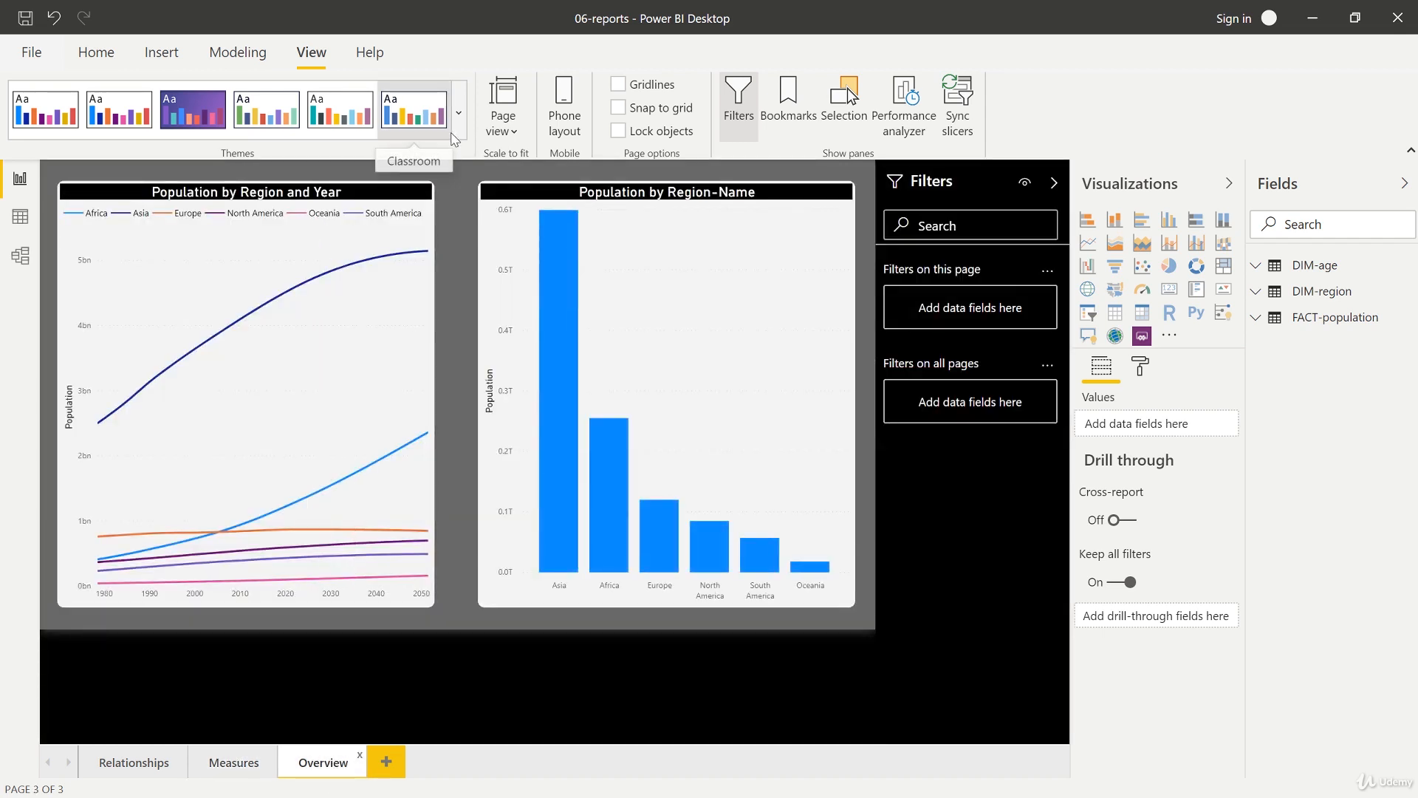
Step: Reapply the custom theme listed under This report in the themes gallery
{"action": "left_click", "coordinate": [455, 134]}
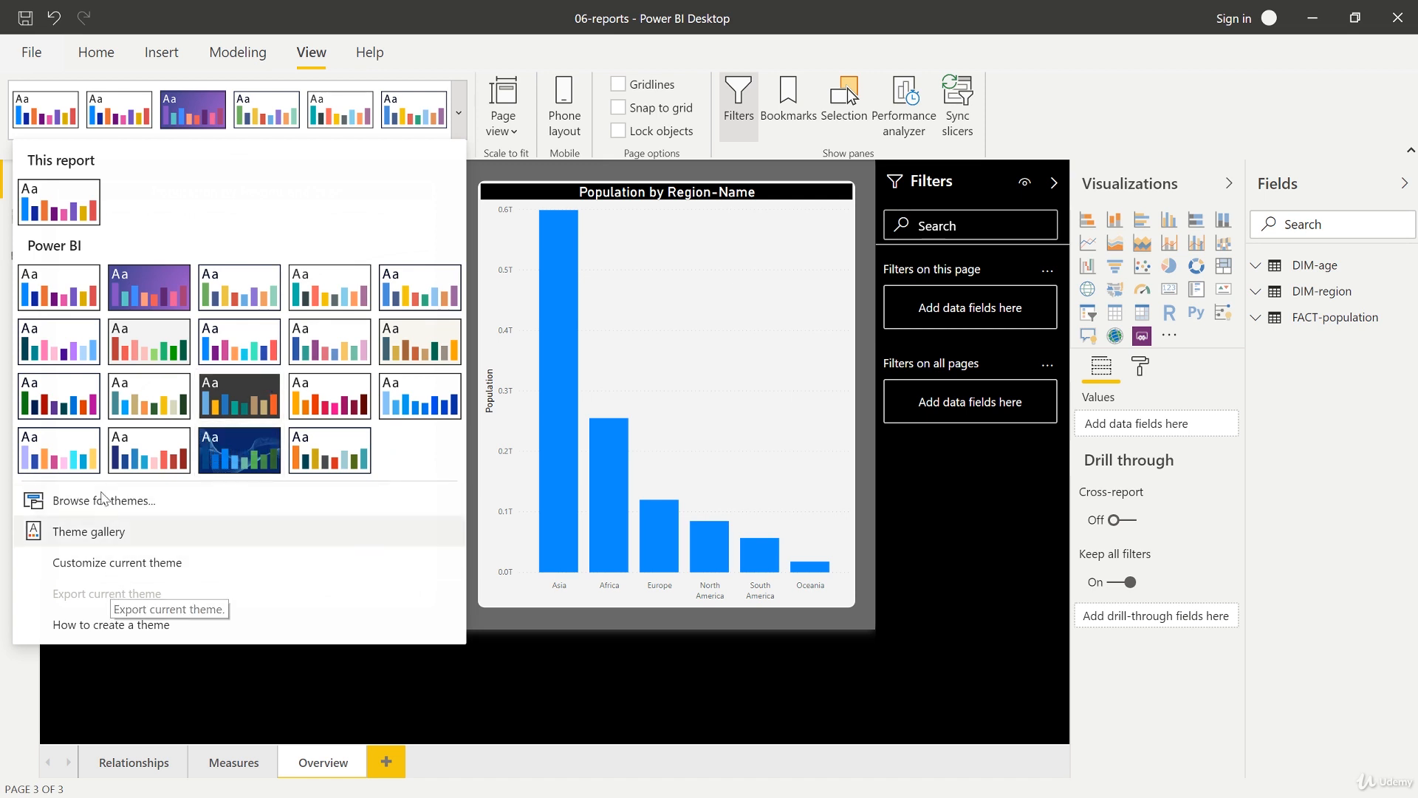
{"action": "left_click", "coordinate": [77, 202]}
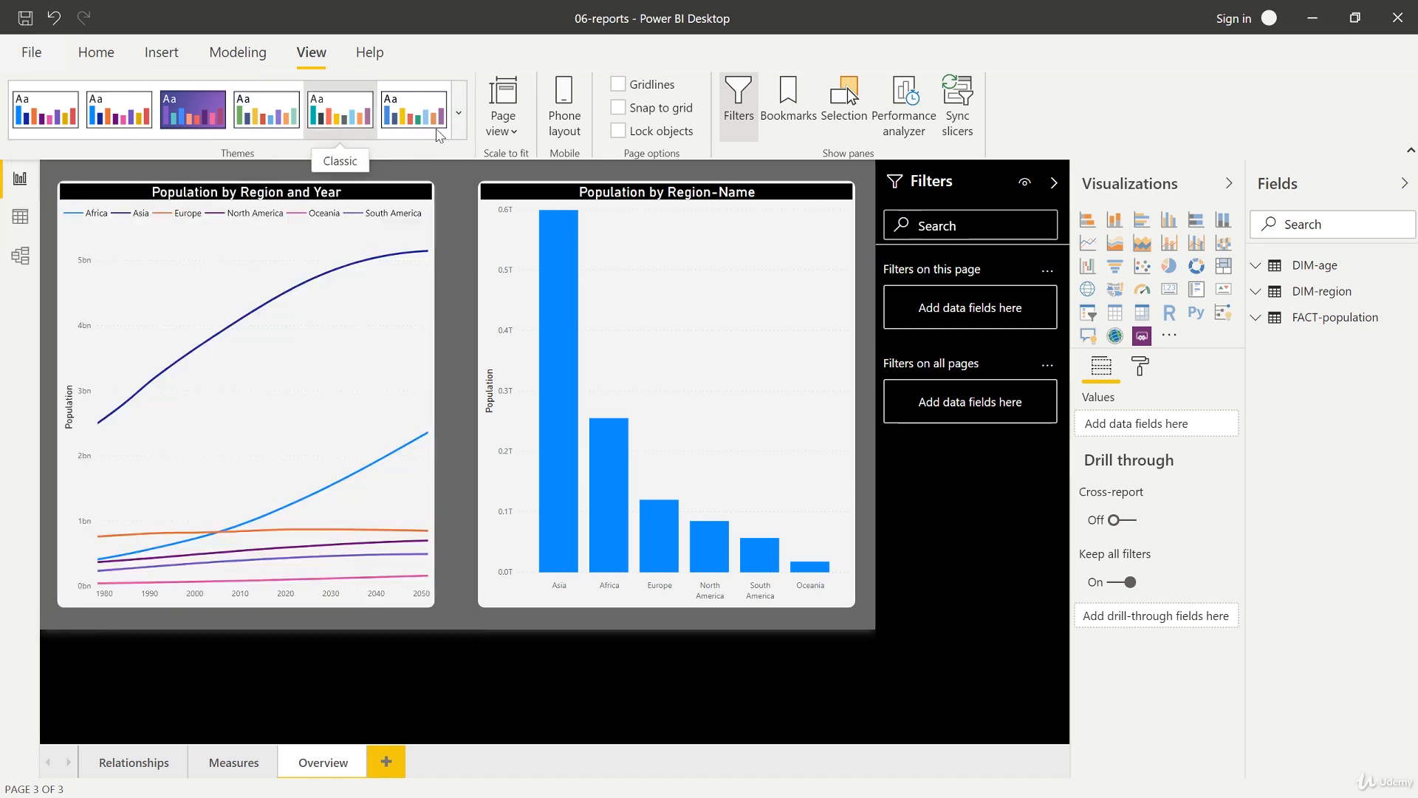
Step: Open Customize current theme and set the visuals' background transparency to 16%
{"action": "left_click", "coordinate": [458, 112]}
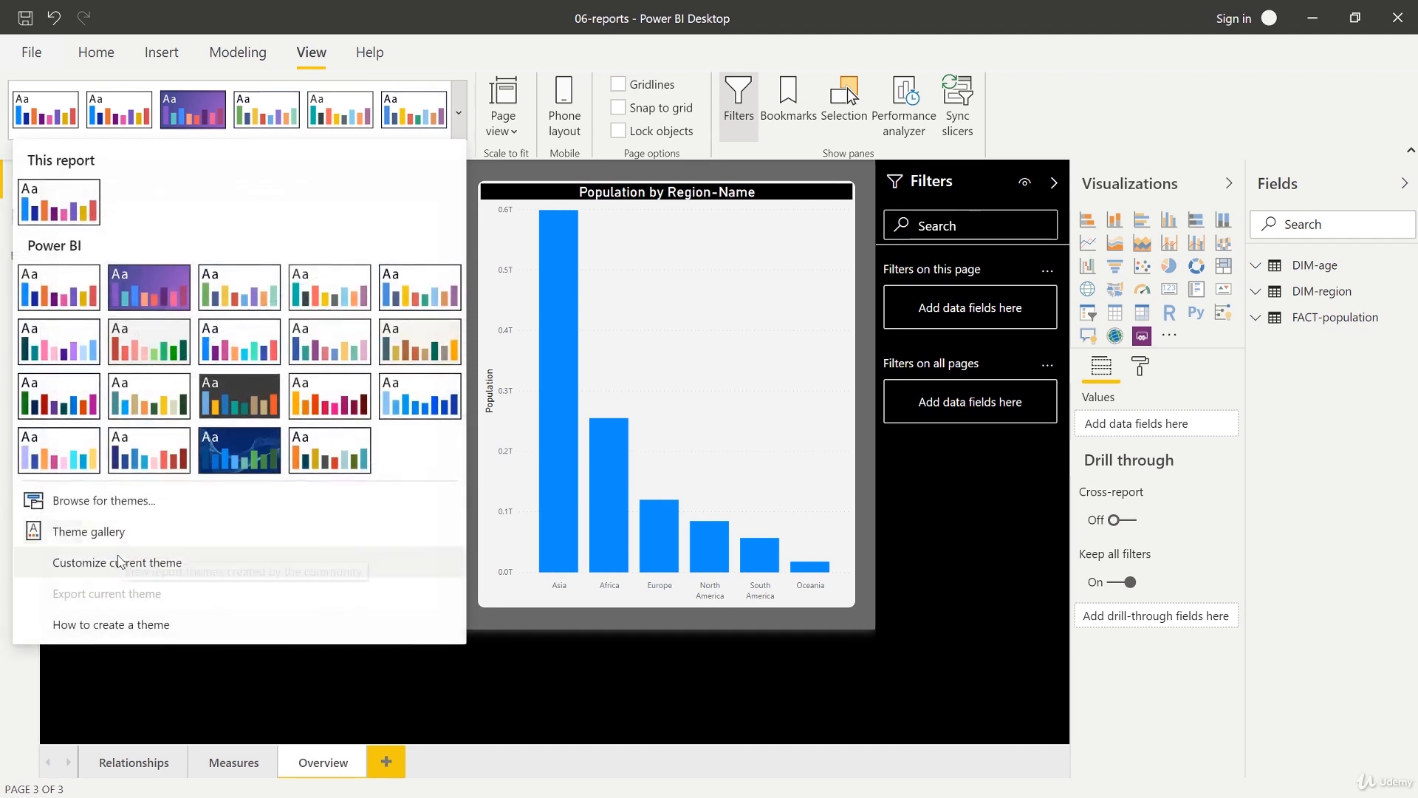
{"action": "left_click", "coordinate": [117, 563]}
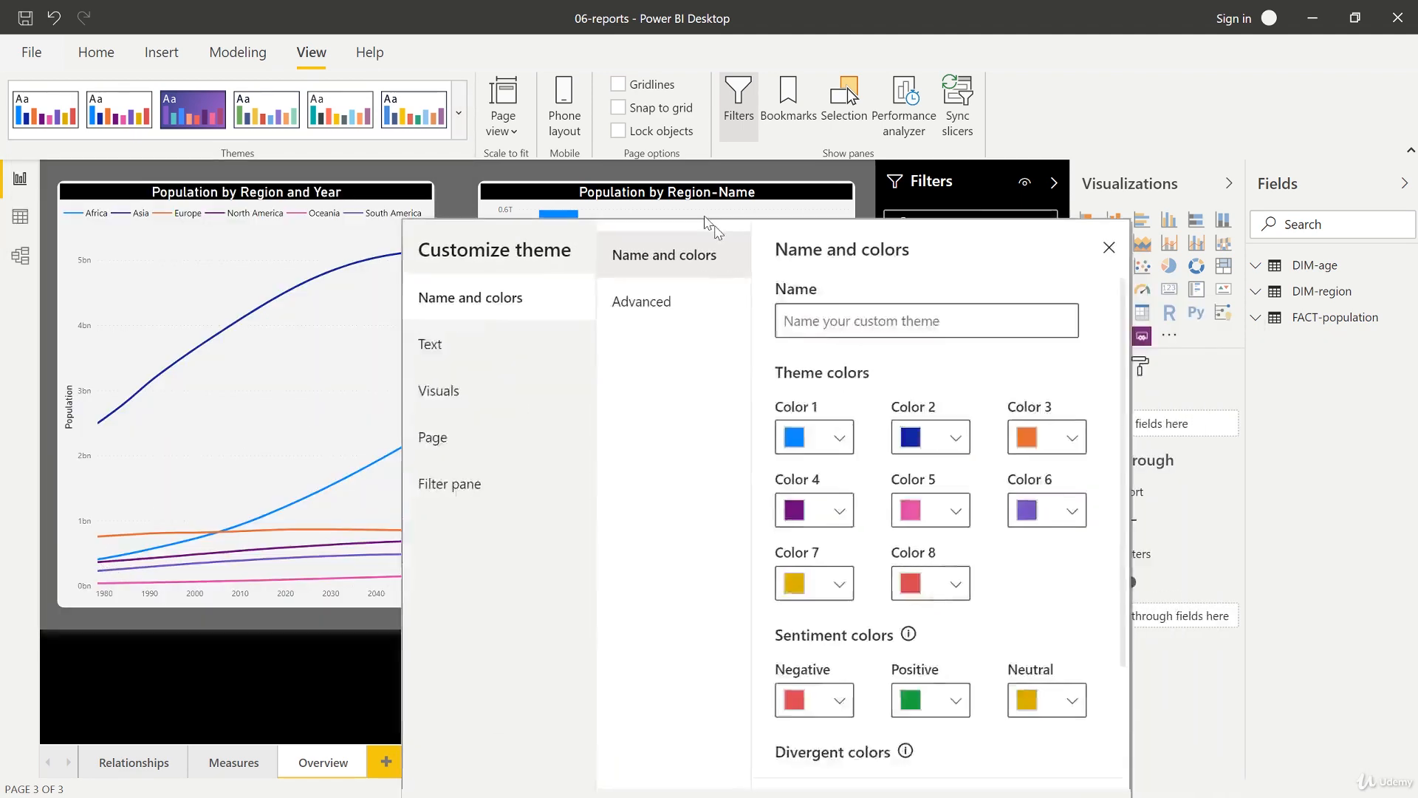
{"action": "left_click", "coordinate": [465, 273]}
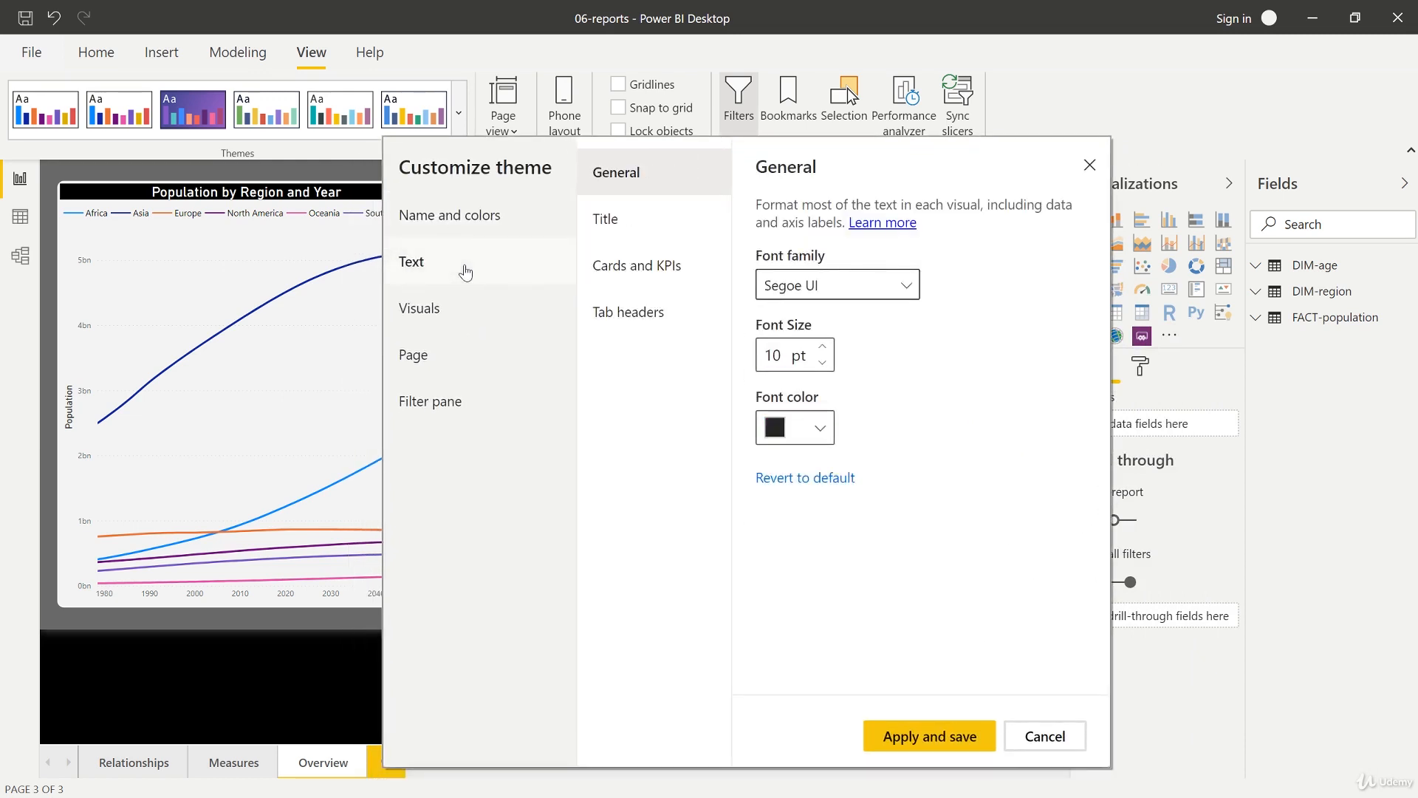
{"action": "left_click", "coordinate": [458, 311]}
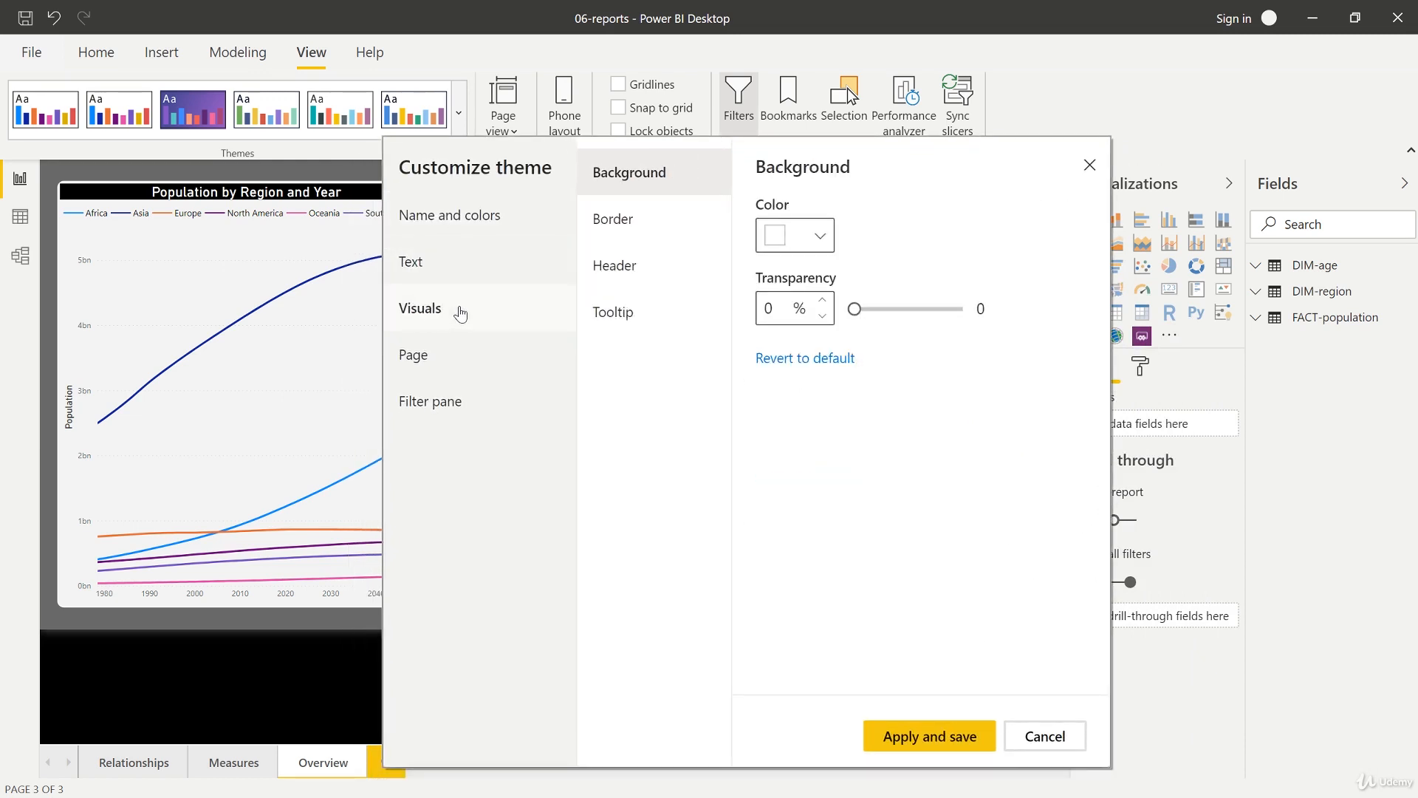
{"action": "left_click_drag", "start_coordinate": [854, 308], "coordinate": [871, 310]}
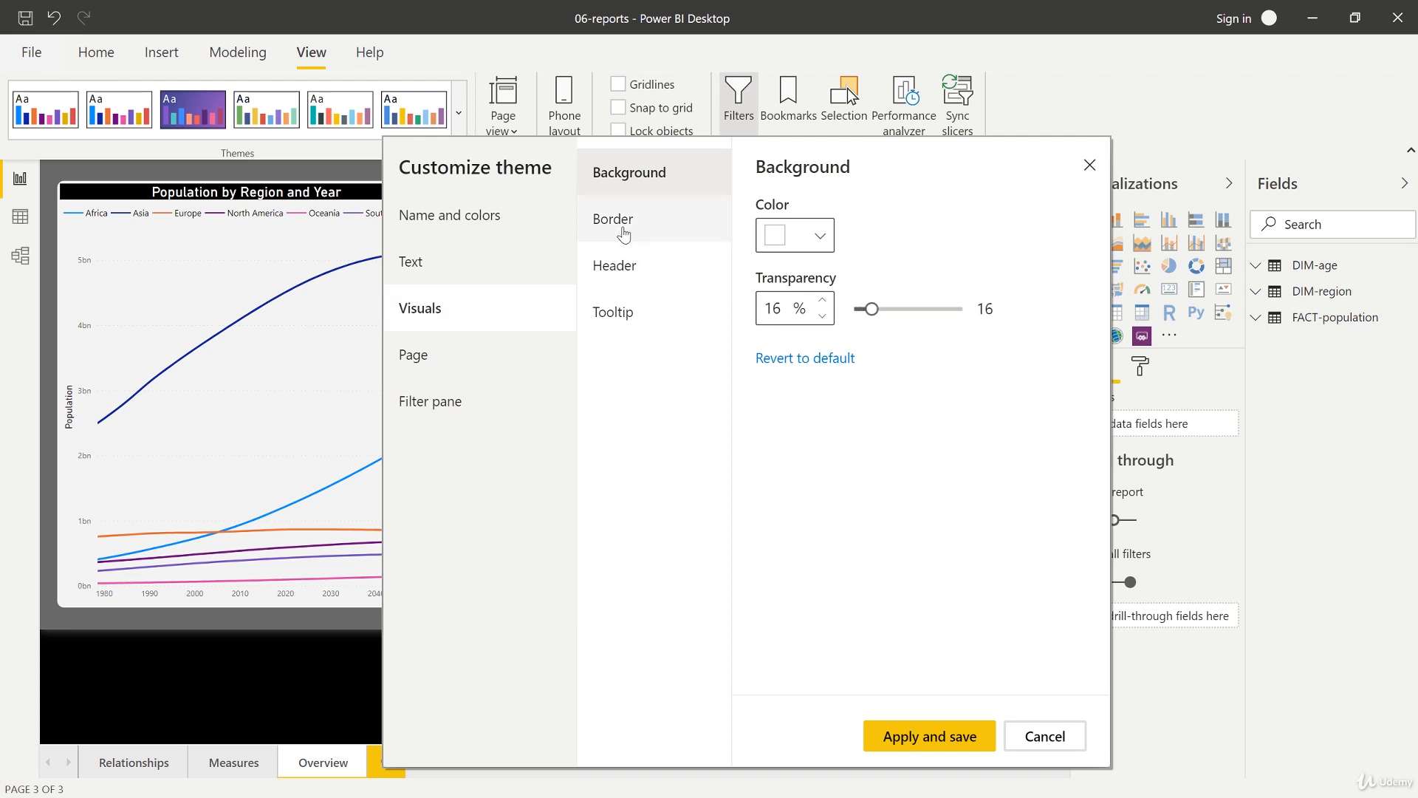
Step: Turn on the visual border and set its colour to white
{"action": "left_click", "coordinate": [623, 229]}
{"action": "left_click", "coordinate": [775, 230]}
{"action": "left_click", "coordinate": [816, 296]}
{"action": "left_click", "coordinate": [764, 329]}
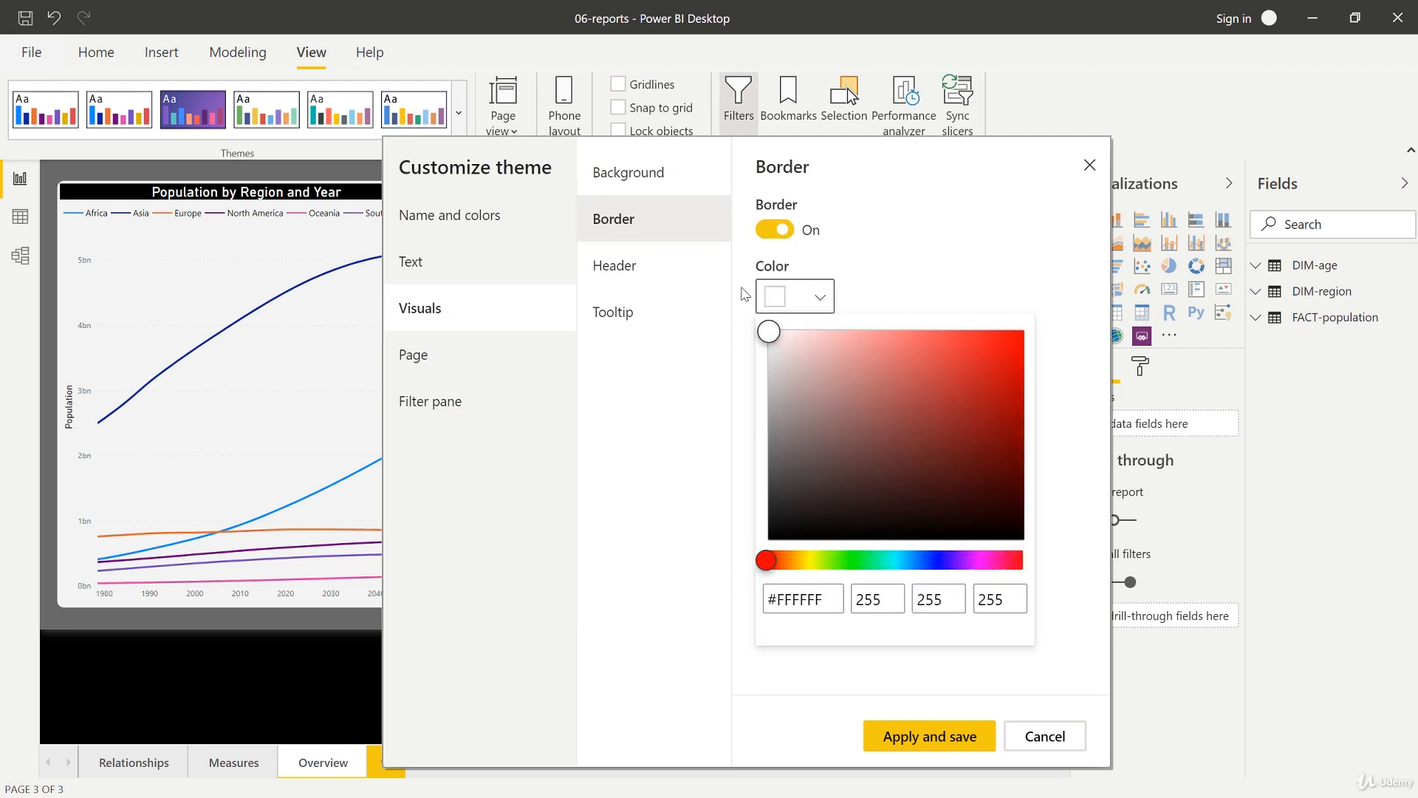
{"action": "left_click", "coordinate": [908, 285]}
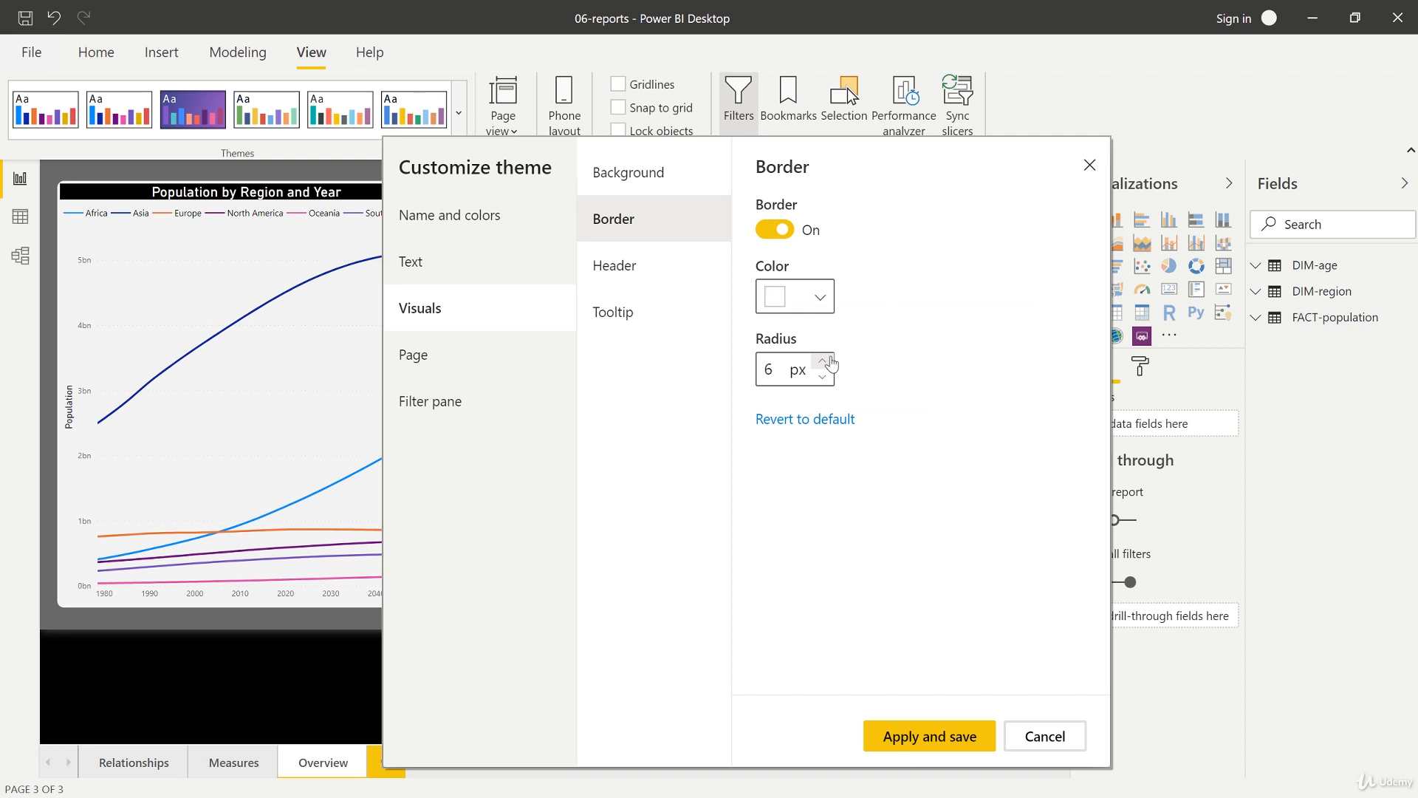
Step: Adjust the border radius and set the visual header background colour to black
{"action": "left_click", "coordinate": [827, 361]}
{"action": "left_click", "coordinate": [618, 266]}
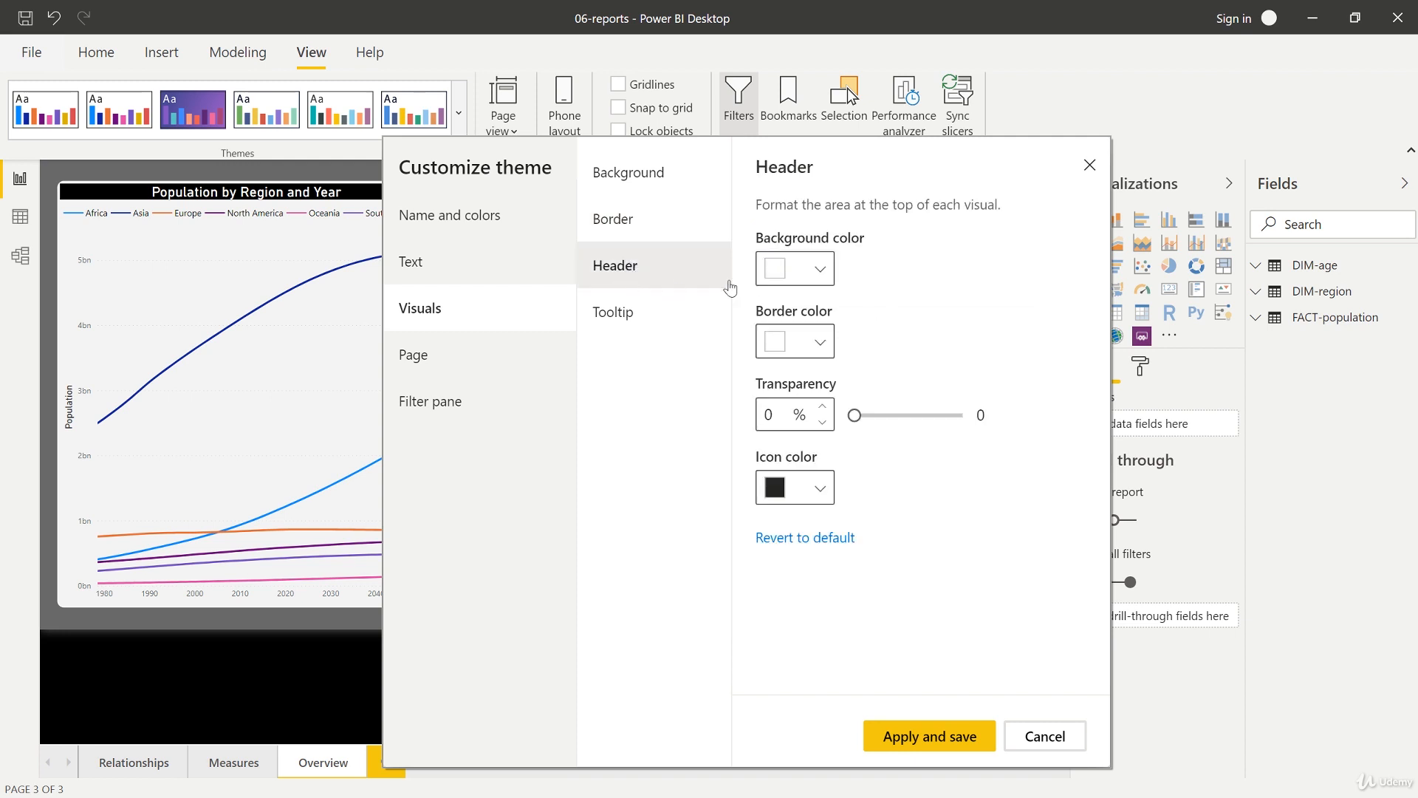
{"action": "left_click", "coordinate": [820, 268]}
{"action": "left_click_drag", "start_coordinate": [768, 304], "coordinate": [768, 464]}
{"action": "left_click_drag", "start_coordinate": [732, 574], "coordinate": [732, 574]}
{"action": "left_click", "coordinate": [928, 267]}
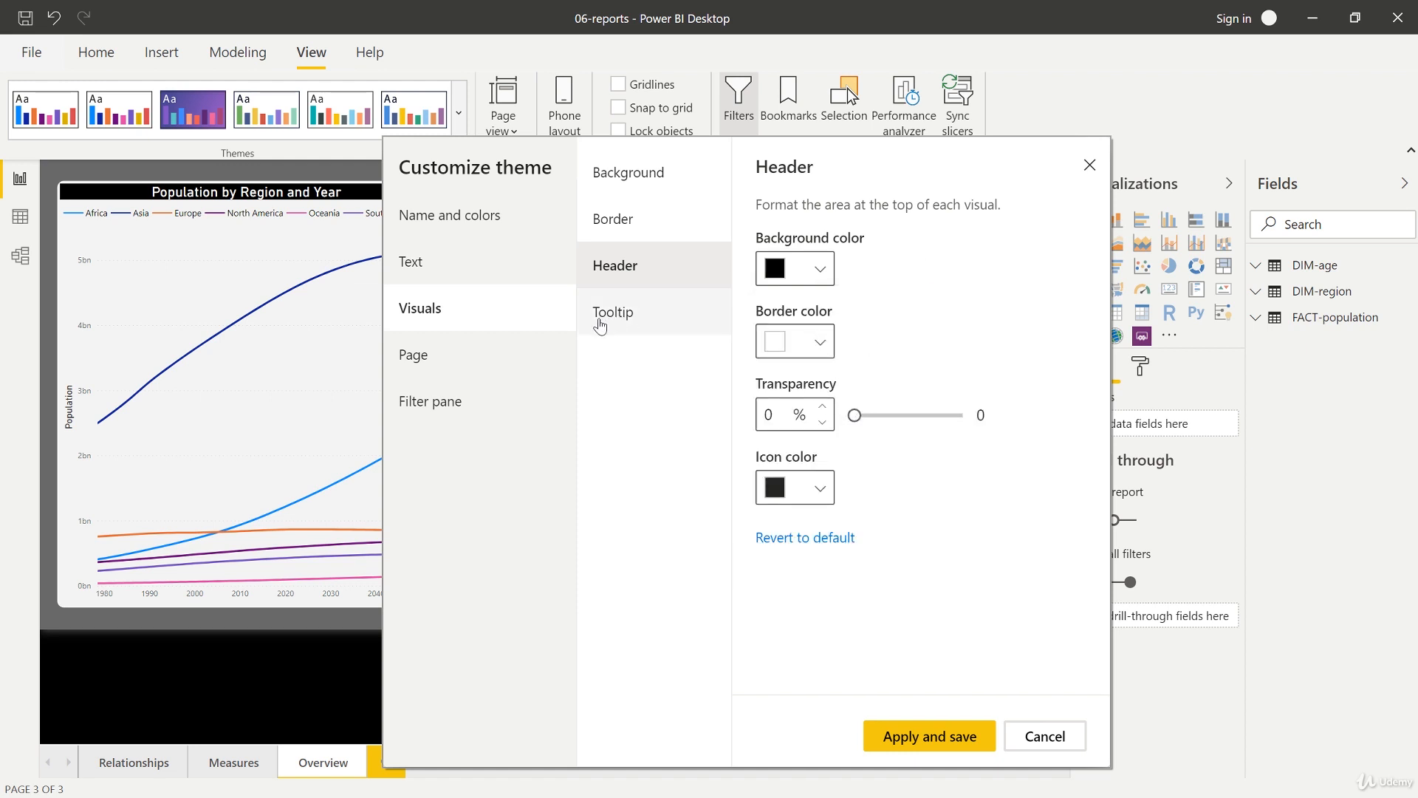
Step: Set the page wallpaper colour to black
{"action": "left_click", "coordinate": [494, 364]}
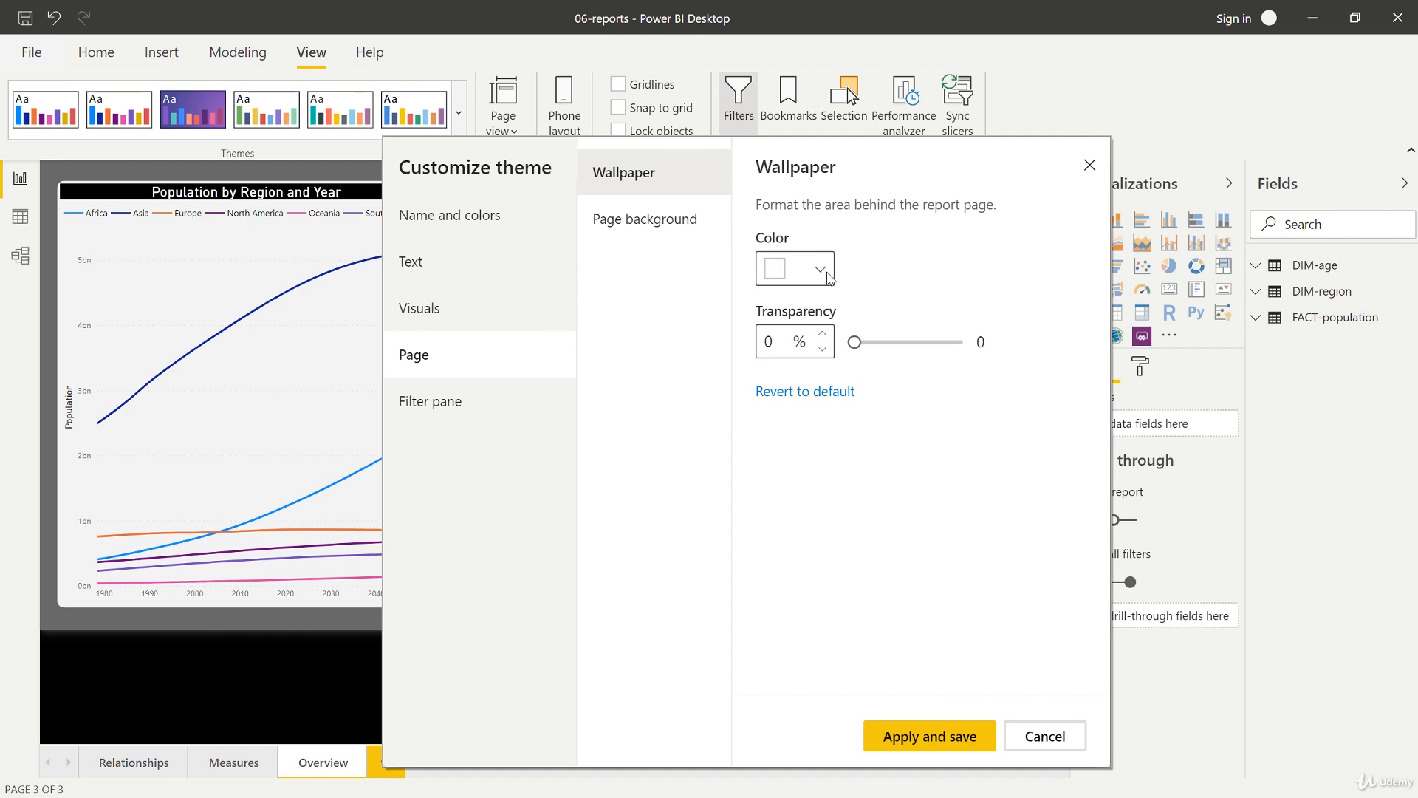
{"action": "left_click", "coordinate": [824, 278]}
{"action": "left_click_drag", "start_coordinate": [825, 348], "coordinate": [744, 557]}
{"action": "left_click", "coordinate": [911, 260]}
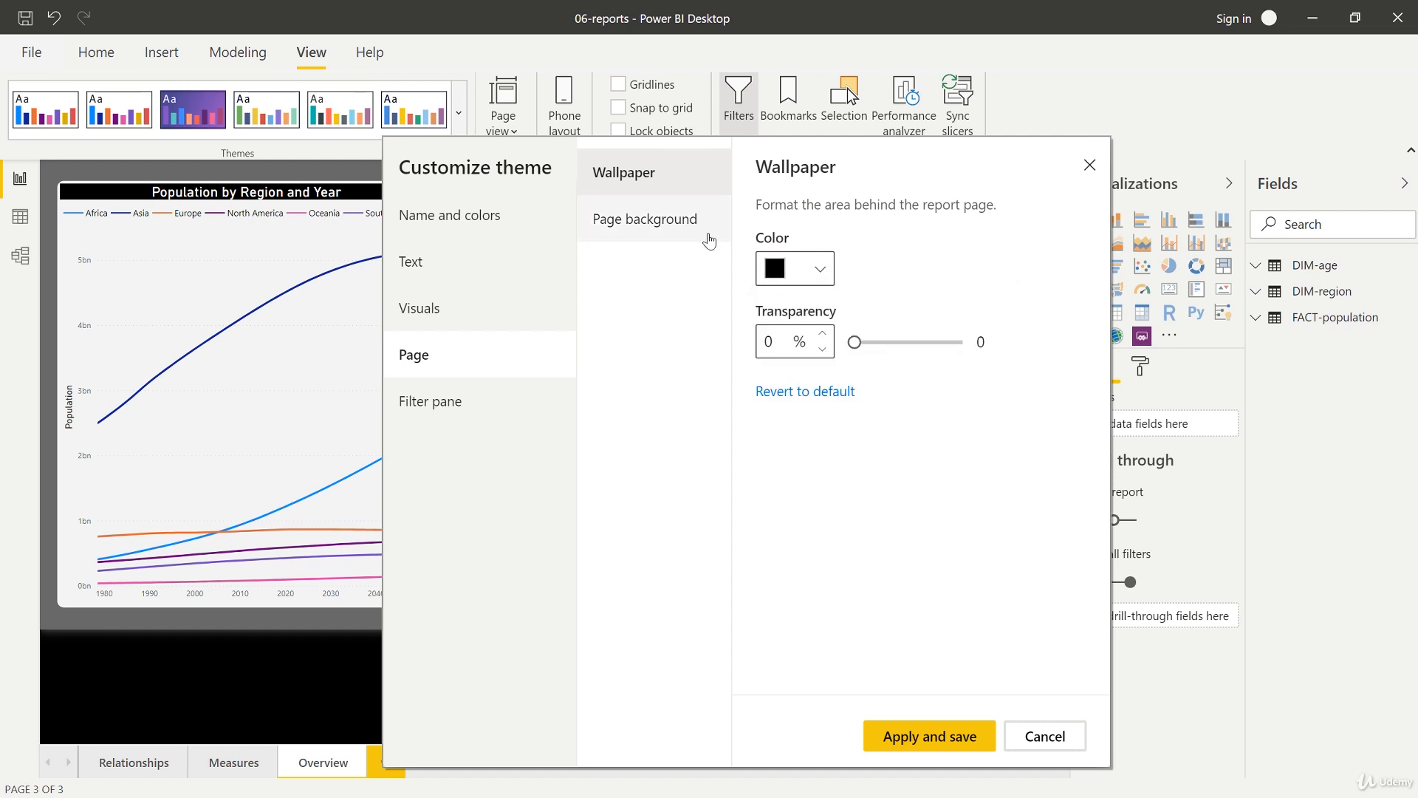
Step: Set the page background colour to grey with 37% transparency
{"action": "left_click", "coordinate": [687, 234]}
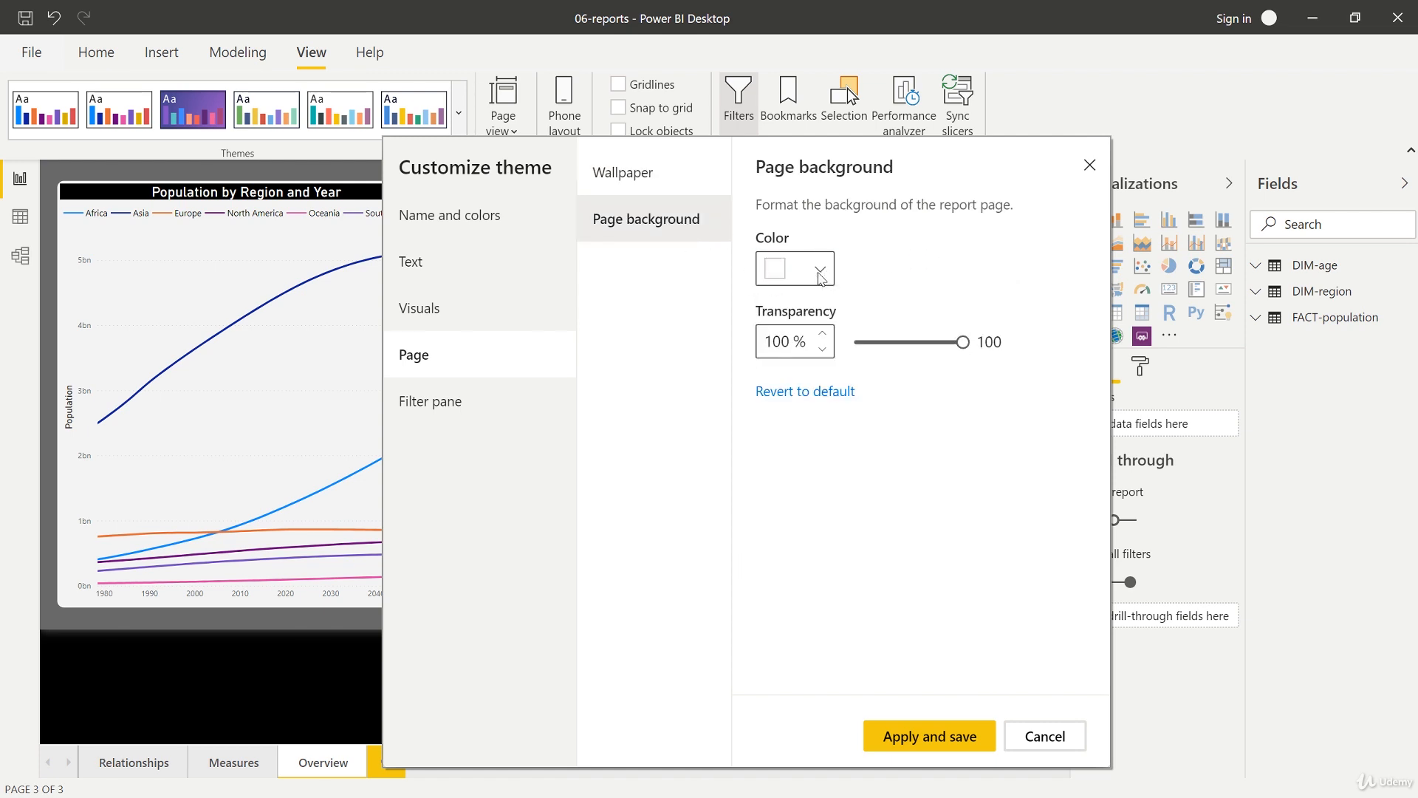
{"action": "left_click", "coordinate": [824, 277]}
{"action": "left_click_drag", "start_coordinate": [811, 314], "coordinate": [766, 370]}
{"action": "left_click", "coordinate": [885, 270]}
{"action": "left_click_drag", "start_coordinate": [958, 344], "coordinate": [896, 343]}
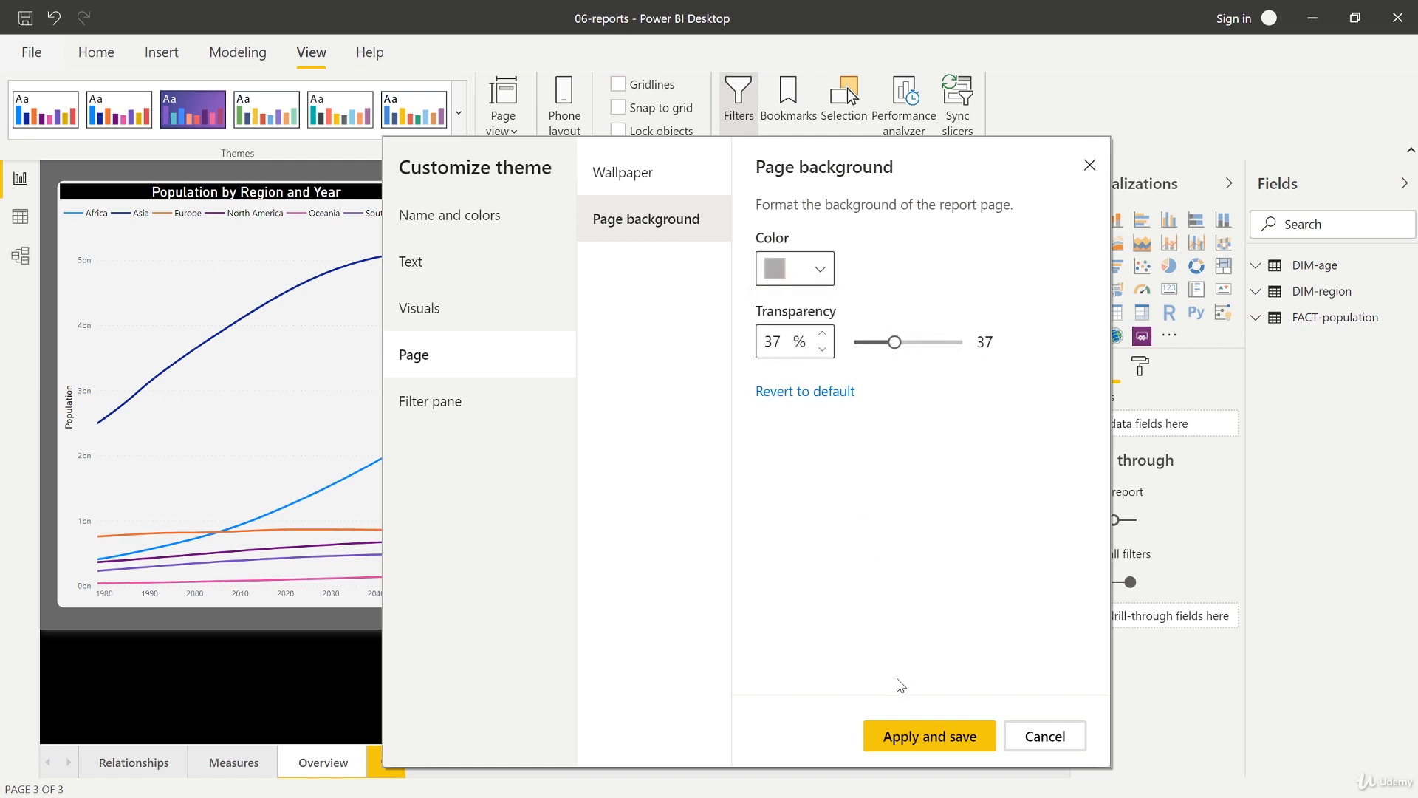
Step: Name the theme Course Theme Test and apply and save the customised theme
{"action": "left_click", "coordinate": [904, 733]}
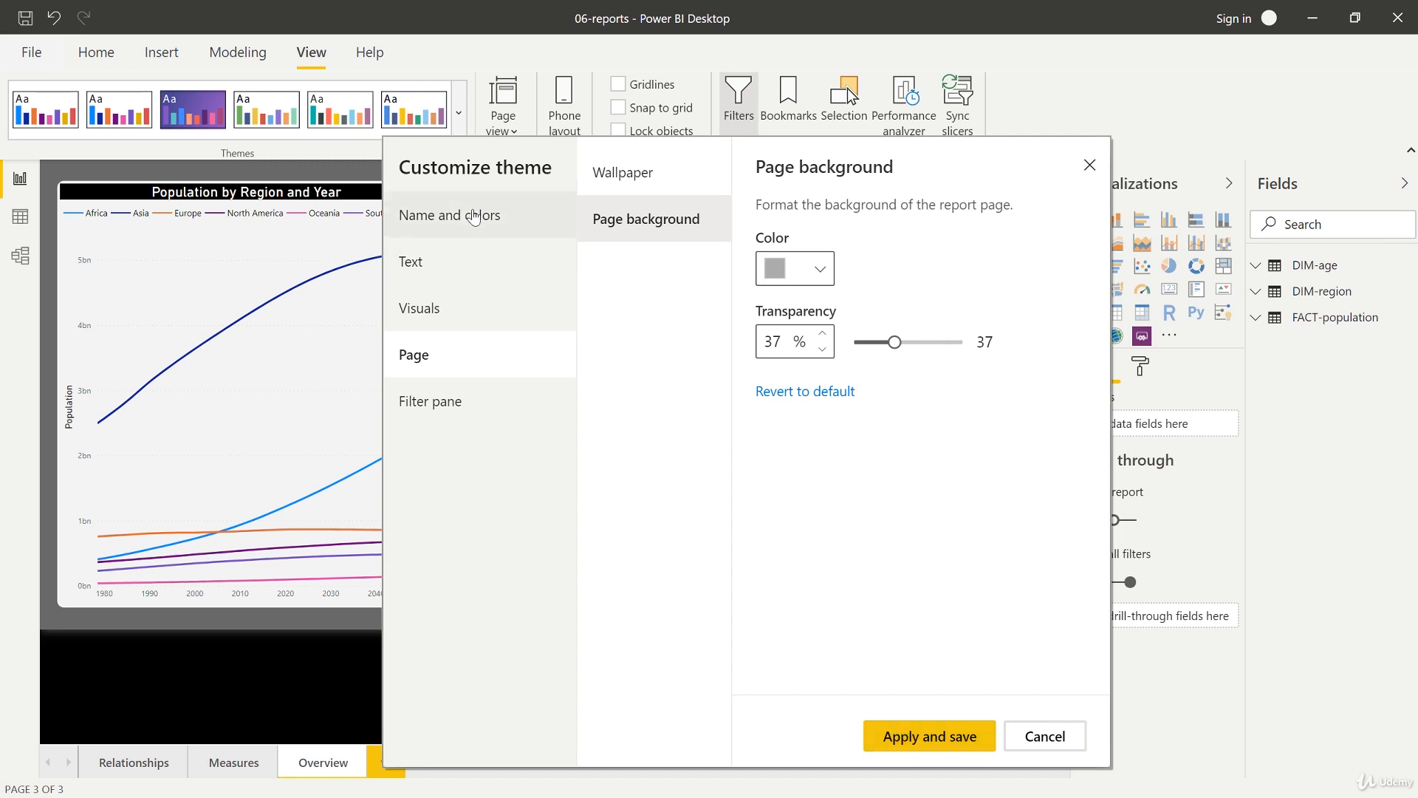
{"action": "type", "text": "Course Theme Test"}
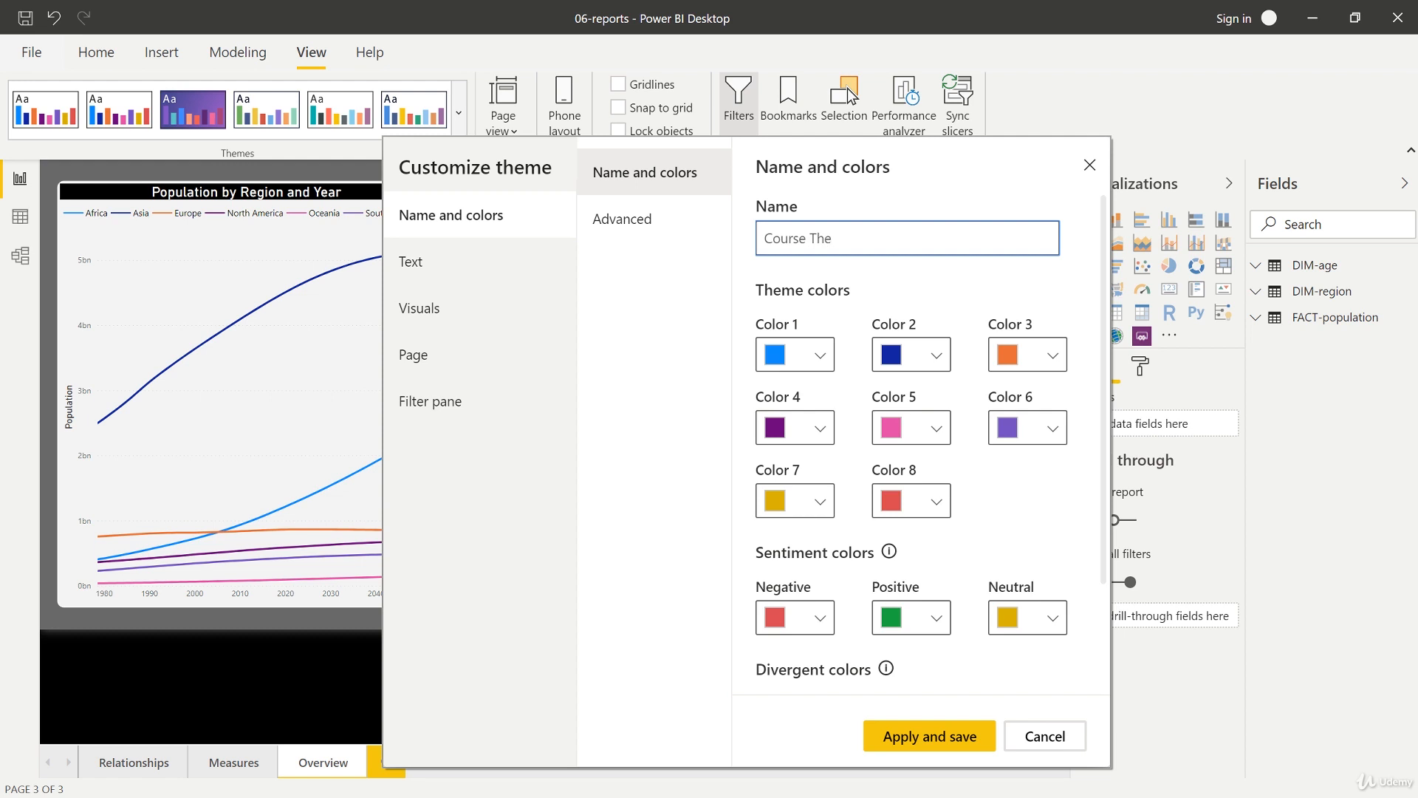
{"action": "left_click", "coordinate": [883, 749]}
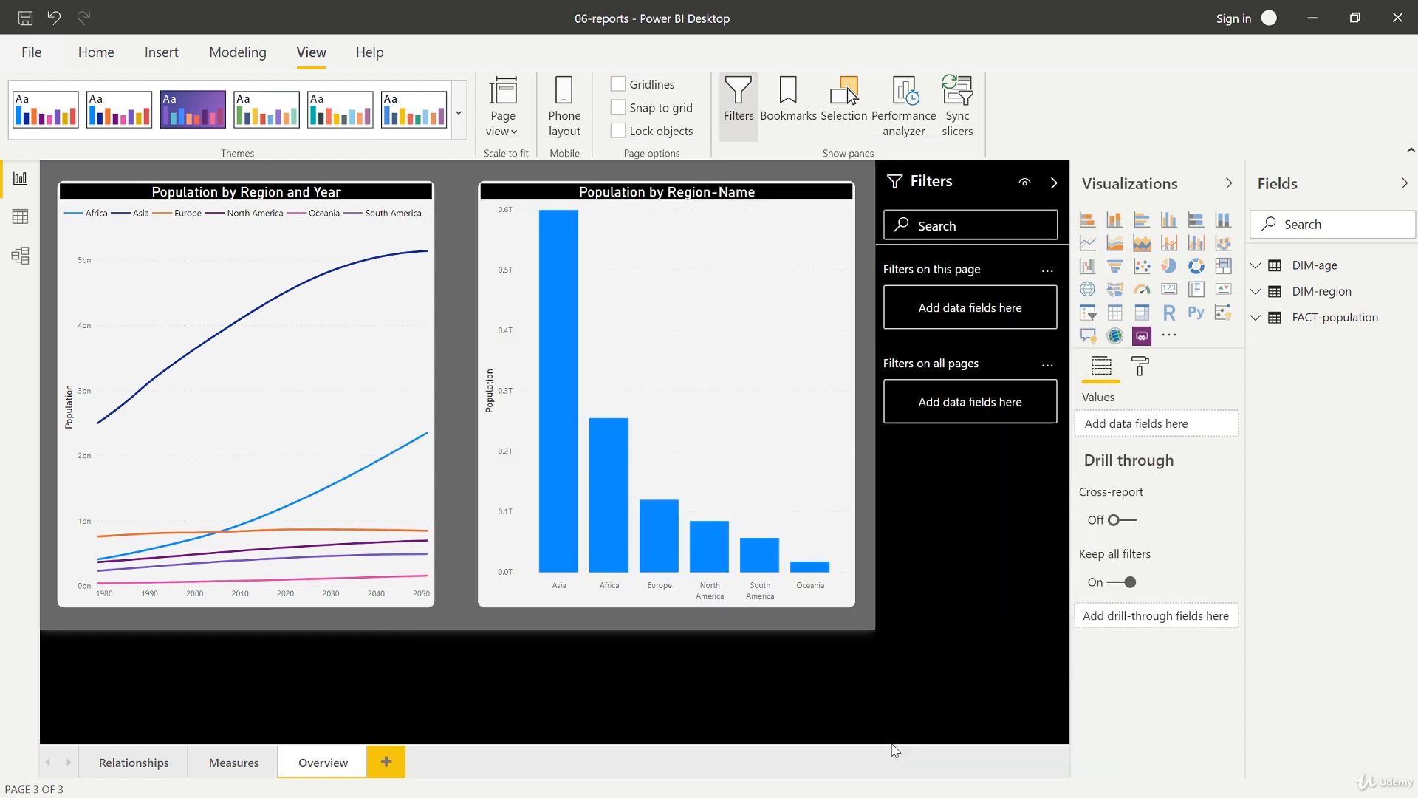
Step: Check the customised theme on the Measures and Overview pages
{"action": "left_click", "coordinate": [456, 130]}
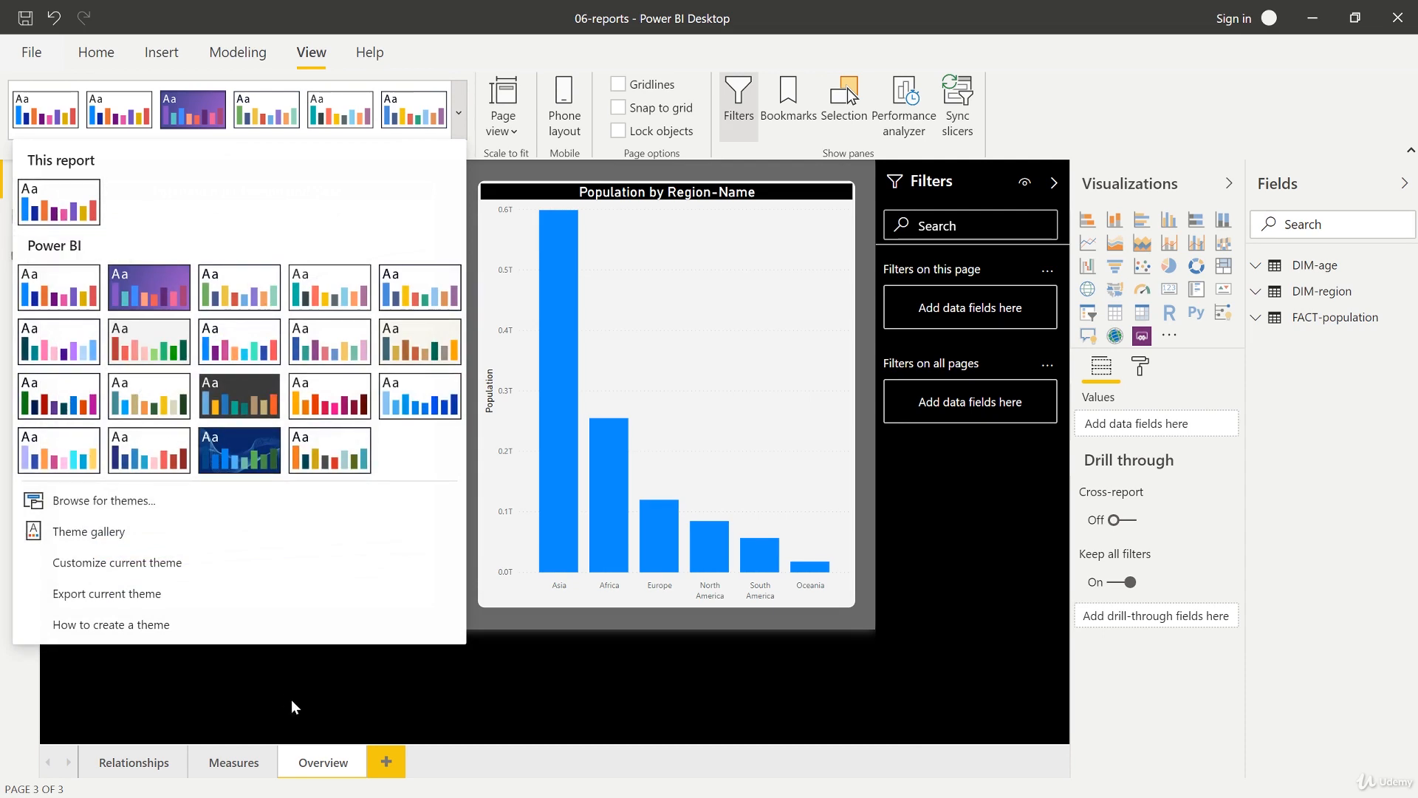
{"action": "left_click", "coordinate": [226, 761]}
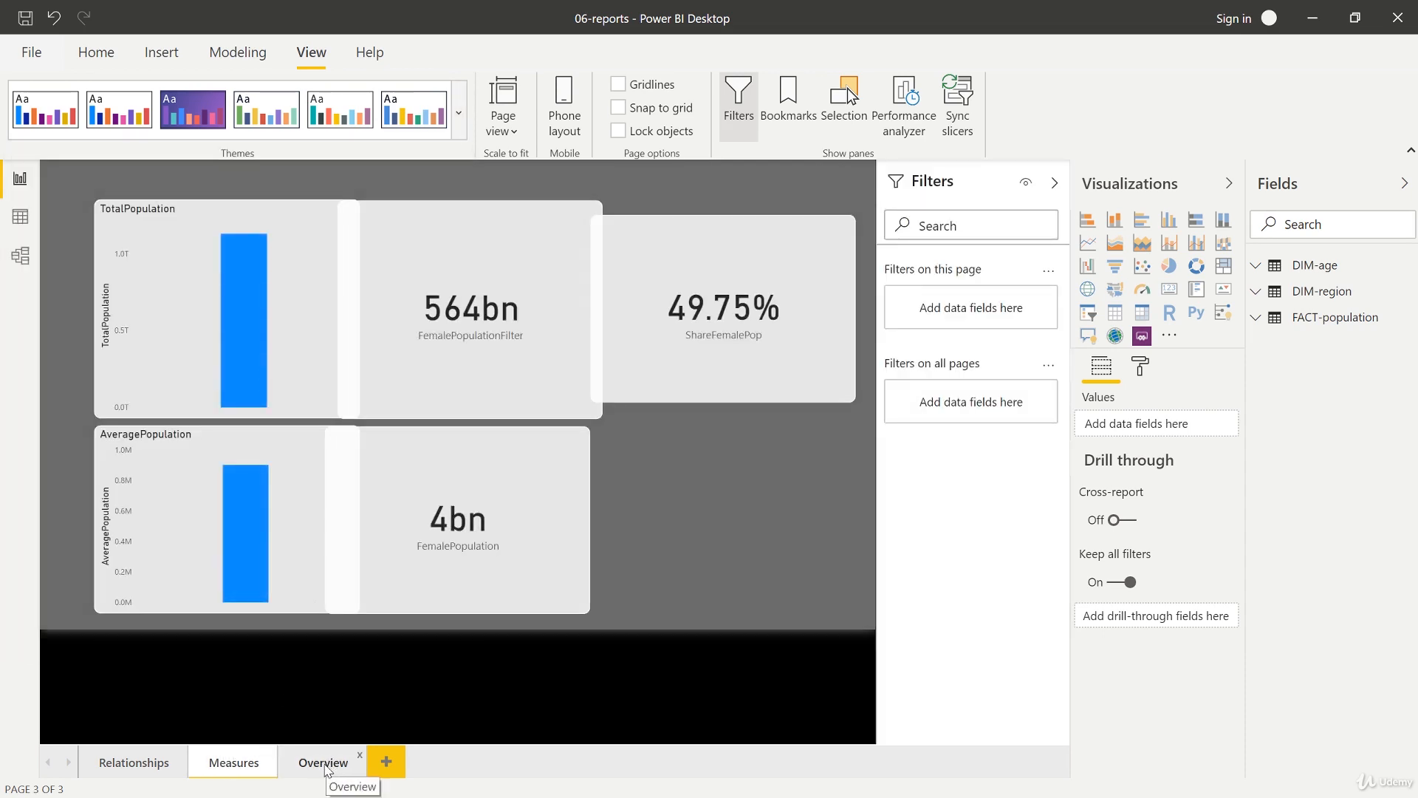
{"action": "left_click", "coordinate": [325, 765]}
Step: Export the current theme as Course-Theme-Test.json
{"action": "left_click", "coordinate": [458, 127]}
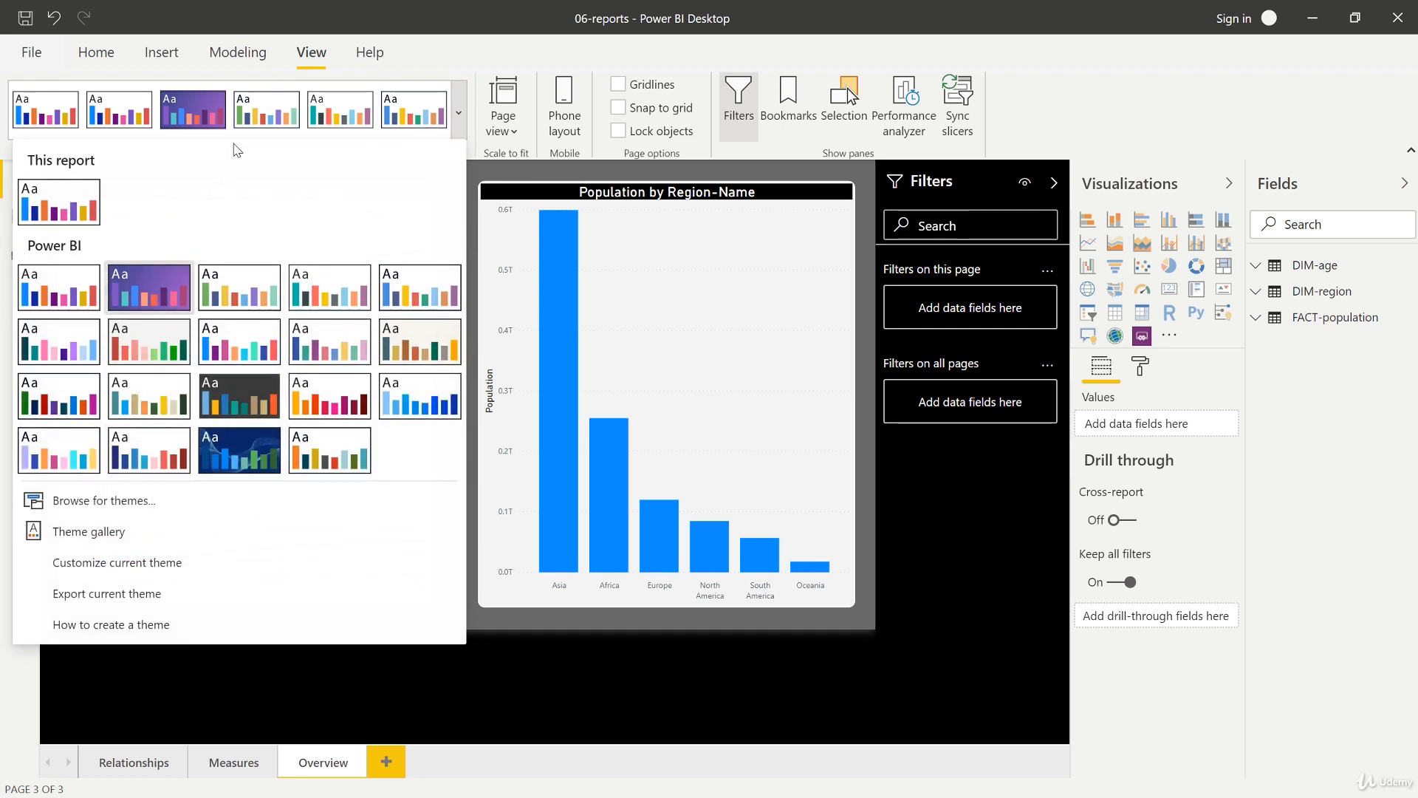
{"action": "left_click", "coordinate": [117, 597]}
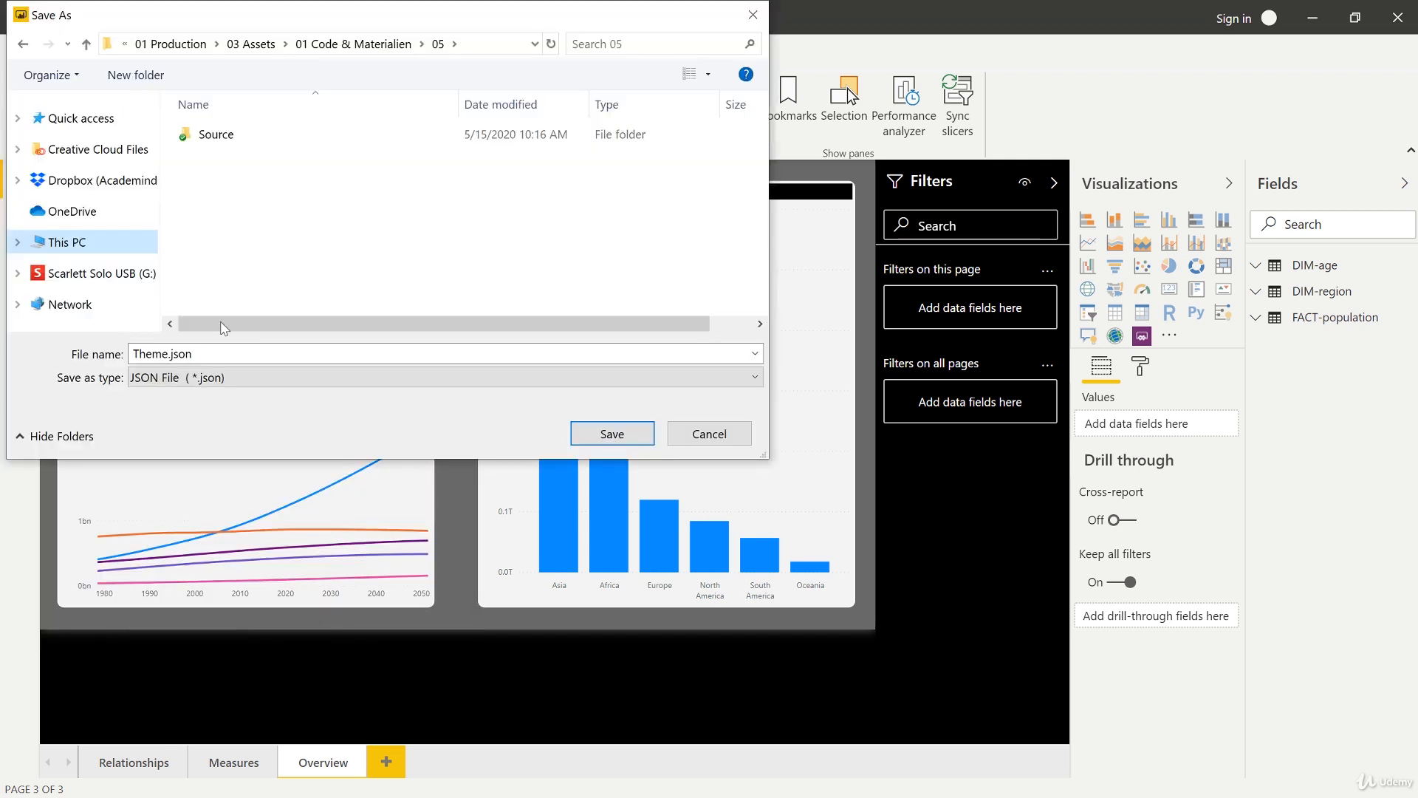
{"action": "left_click", "coordinate": [195, 354]}
{"action": "left_click_drag", "start_coordinate": [195, 354], "coordinate": [171, 353]}
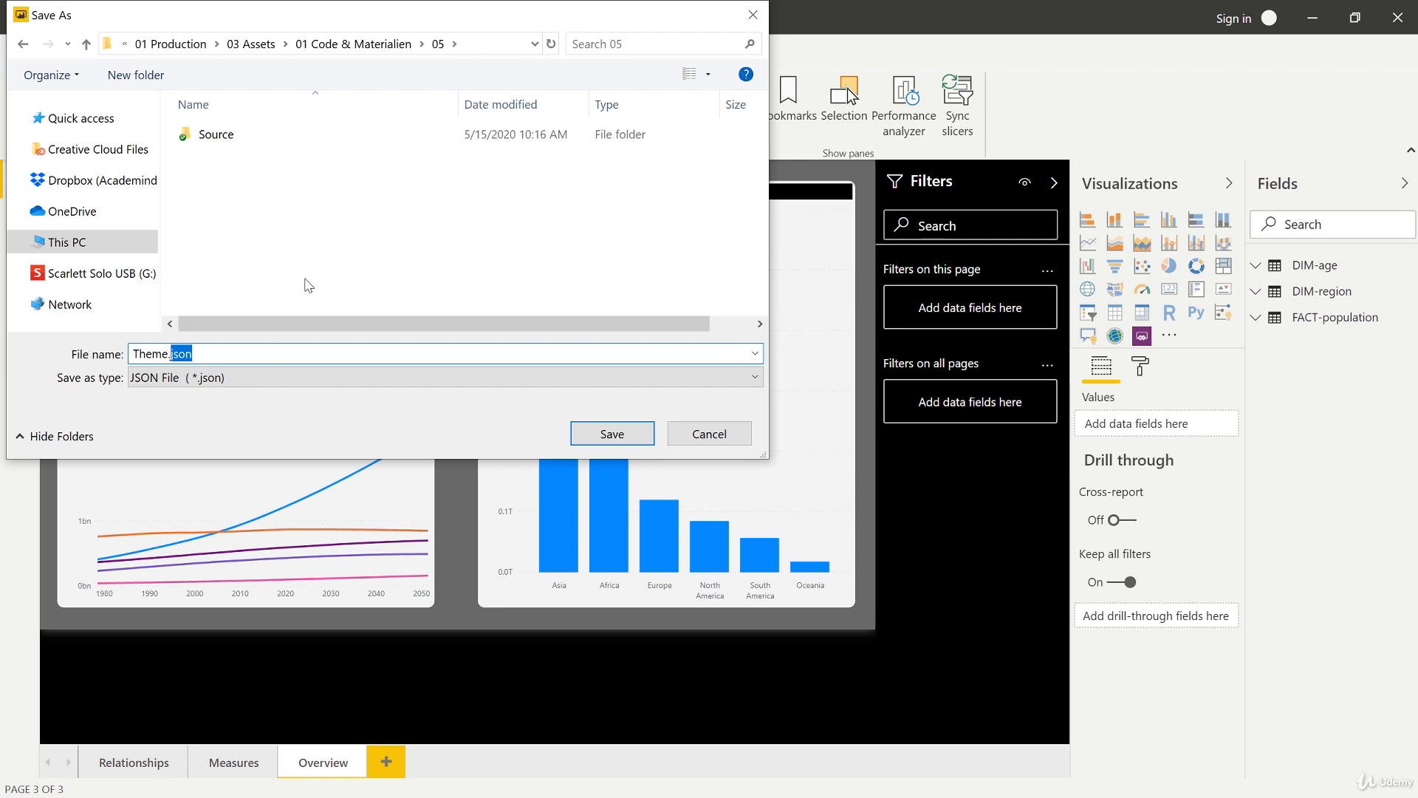
{"action": "key", "text": "Home"}
{"action": "type", "text": "Course-Theme"}
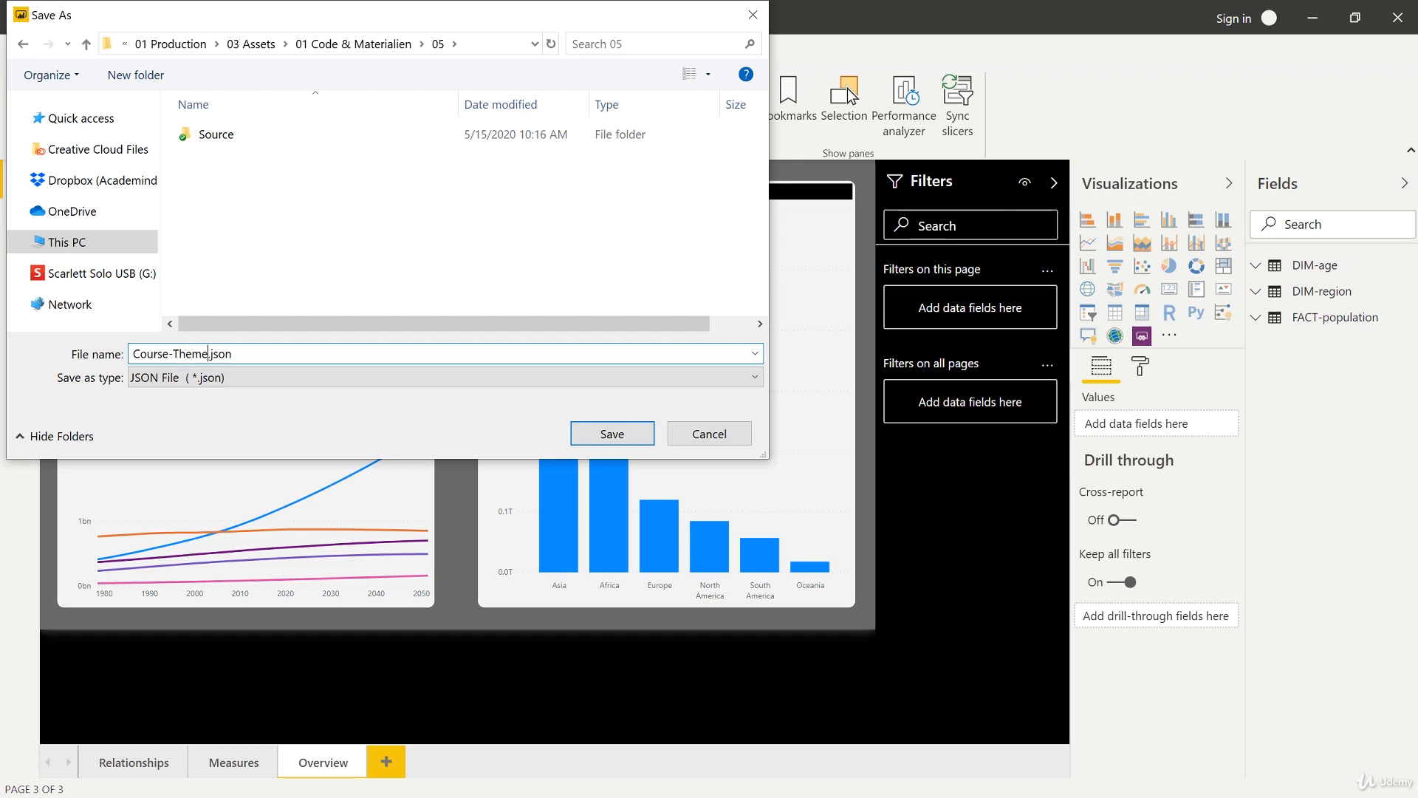
{"action": "type", "text": "-Test"}
{"action": "left_click", "coordinate": [610, 432]}
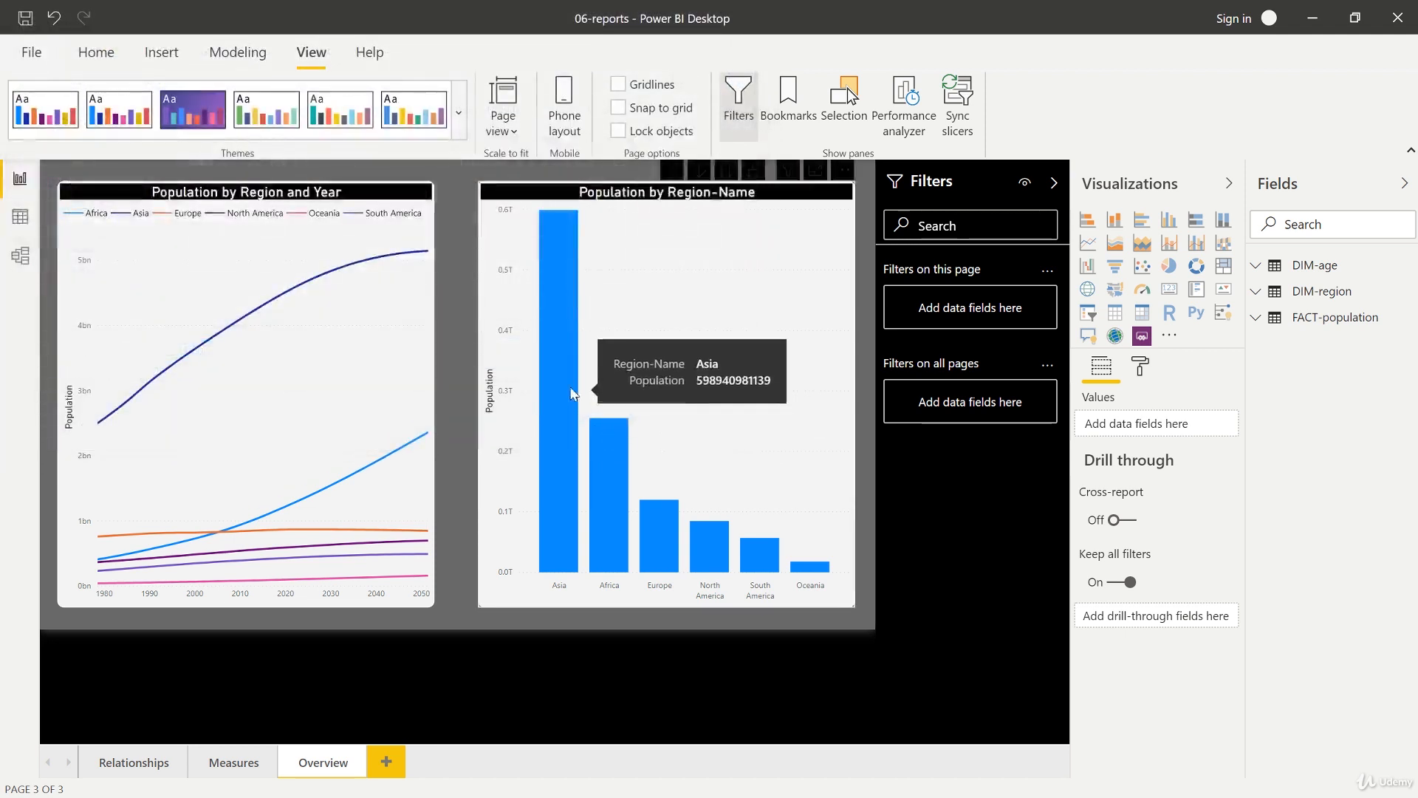
Step: Apply the built-in Default theme and view the Measures page
{"action": "left_click", "coordinate": [457, 112]}
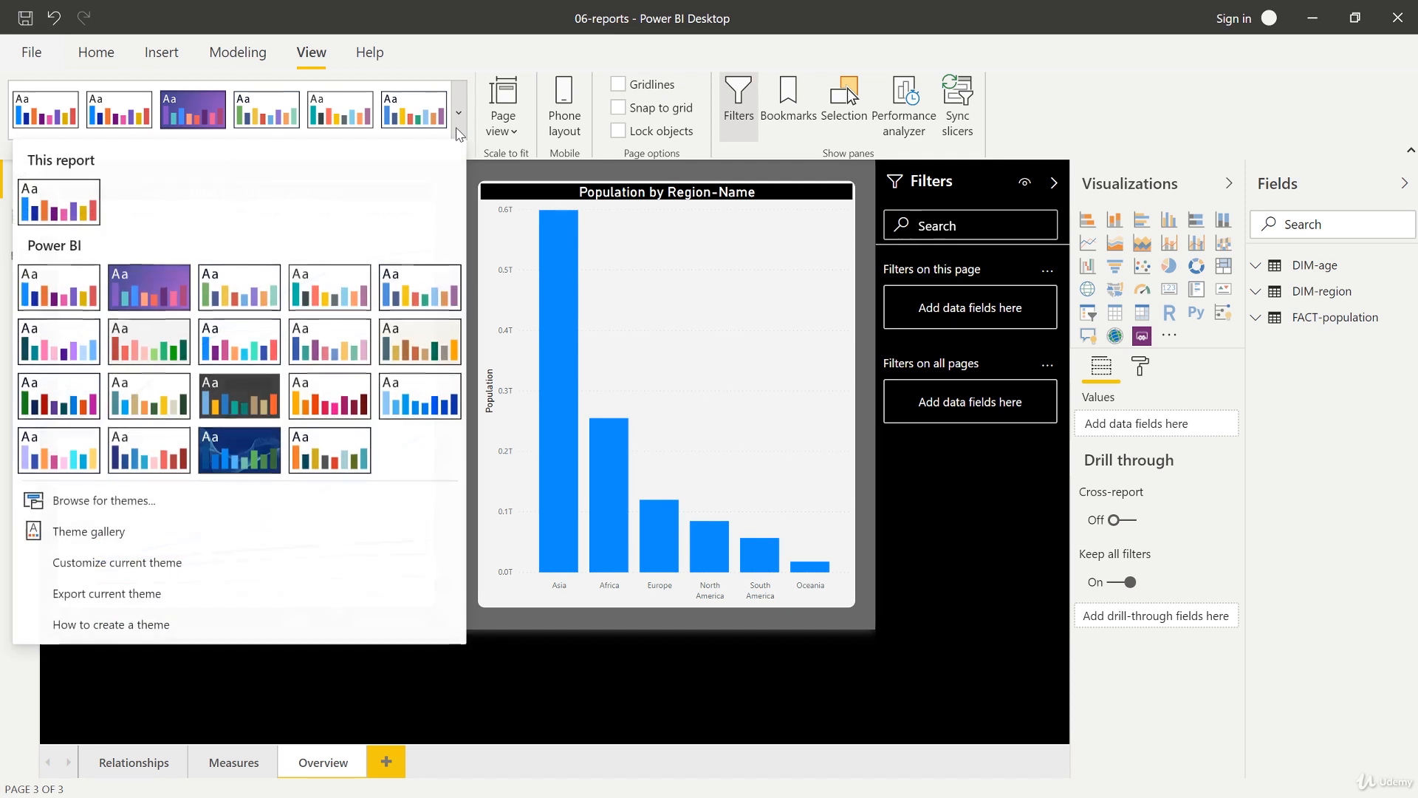
{"action": "left_click", "coordinate": [74, 289]}
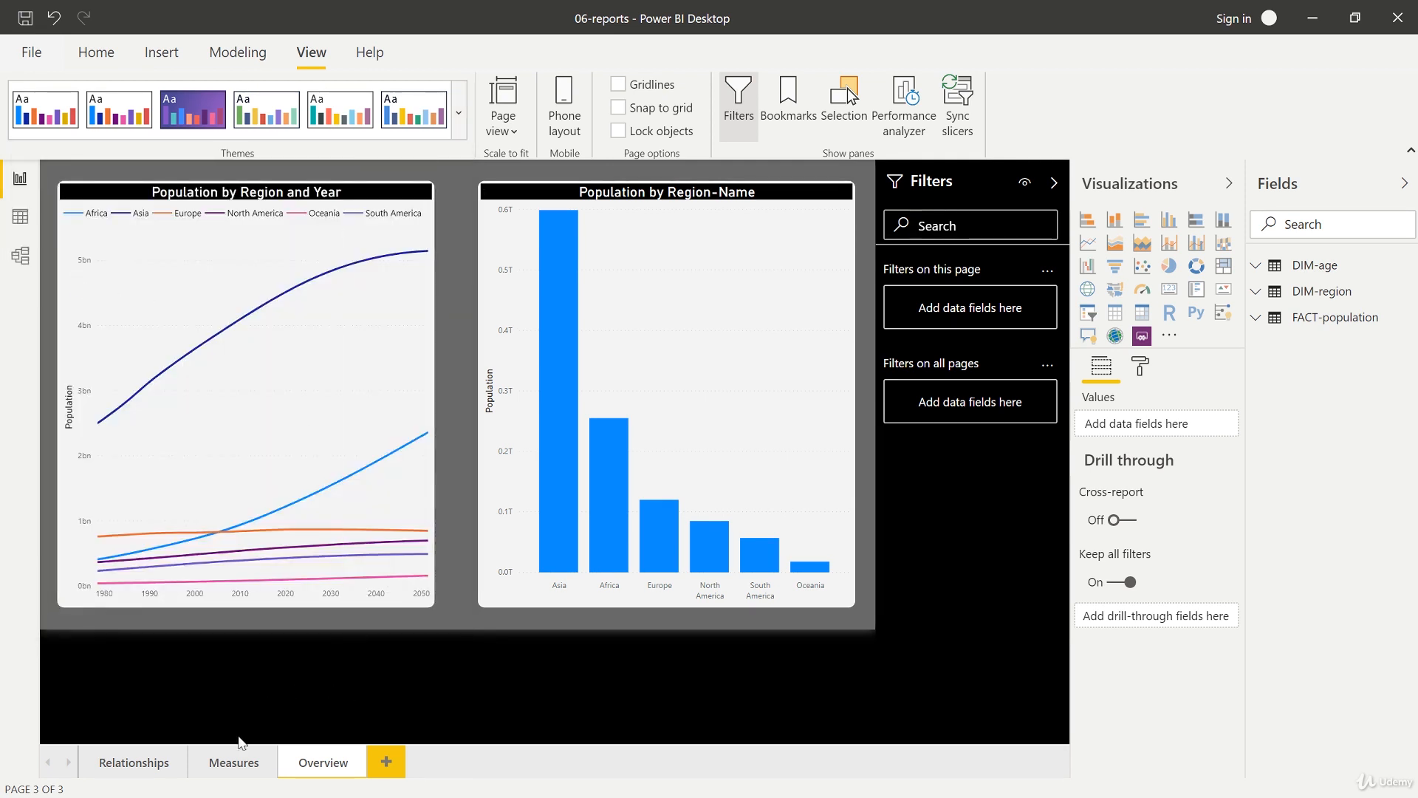
{"action": "left_click", "coordinate": [248, 765]}
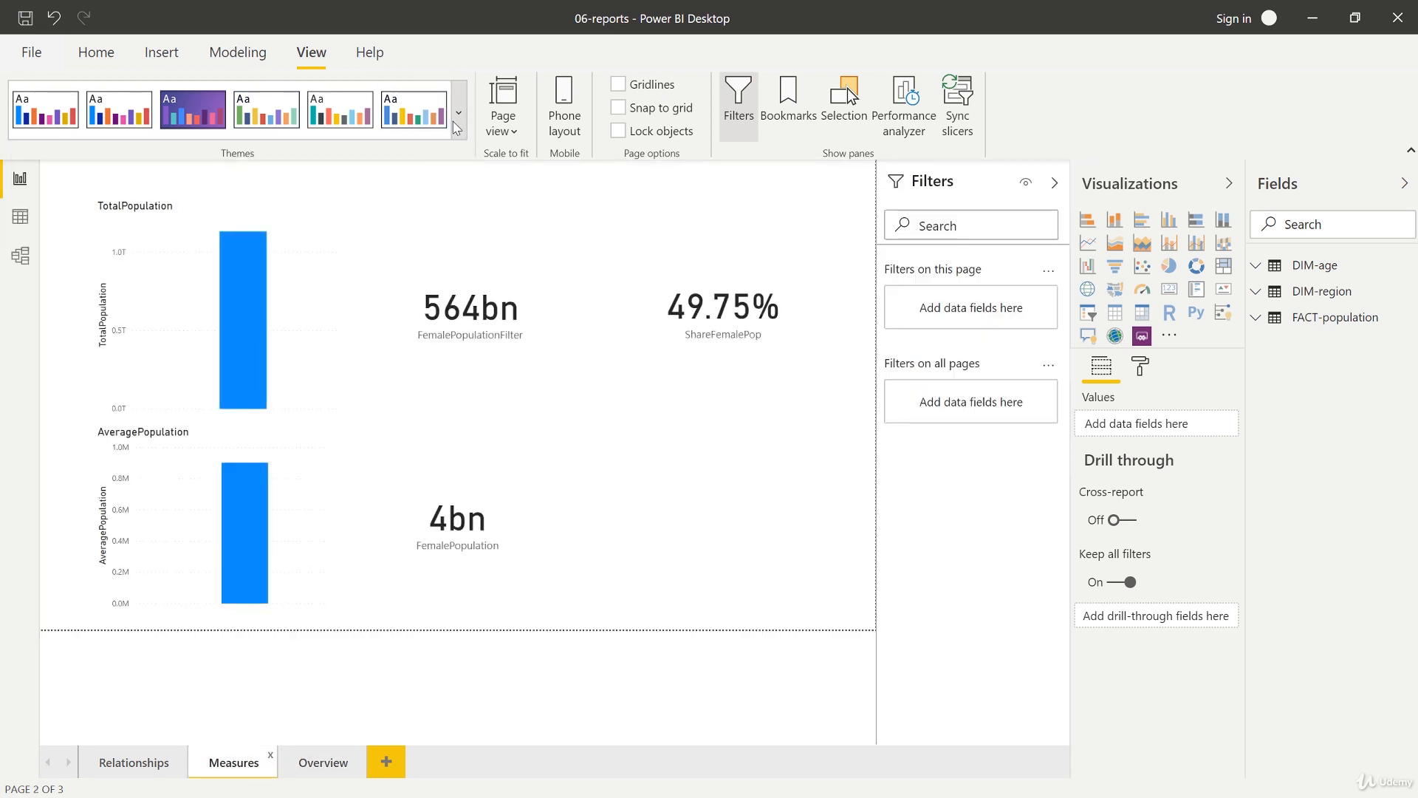
Step: Import the Course-Theme-Test.json theme file through Browse for themes
{"action": "left_click", "coordinate": [458, 112]}
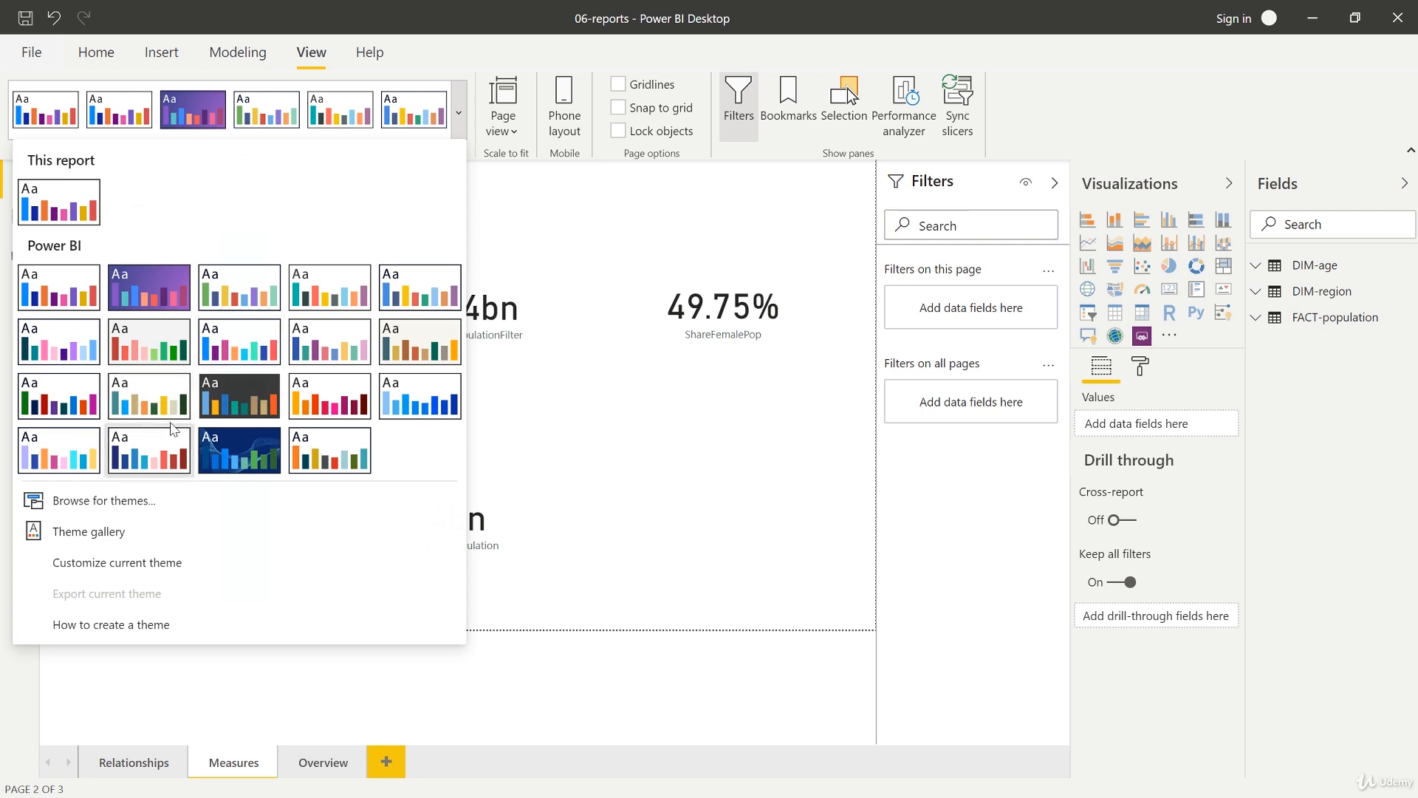
{"action": "left_click", "coordinate": [130, 507]}
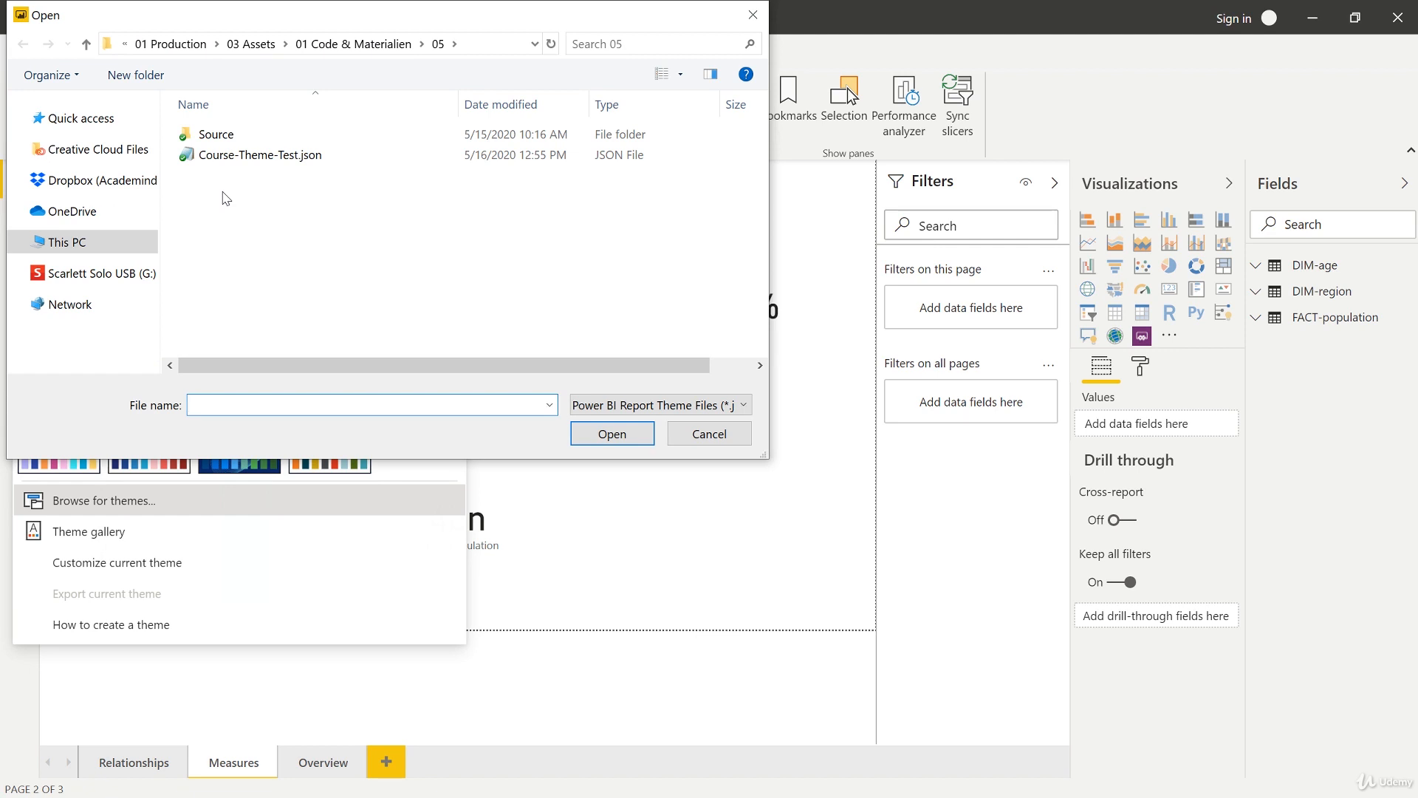
{"action": "left_click", "coordinate": [260, 156]}
{"action": "left_click", "coordinate": [612, 434]}
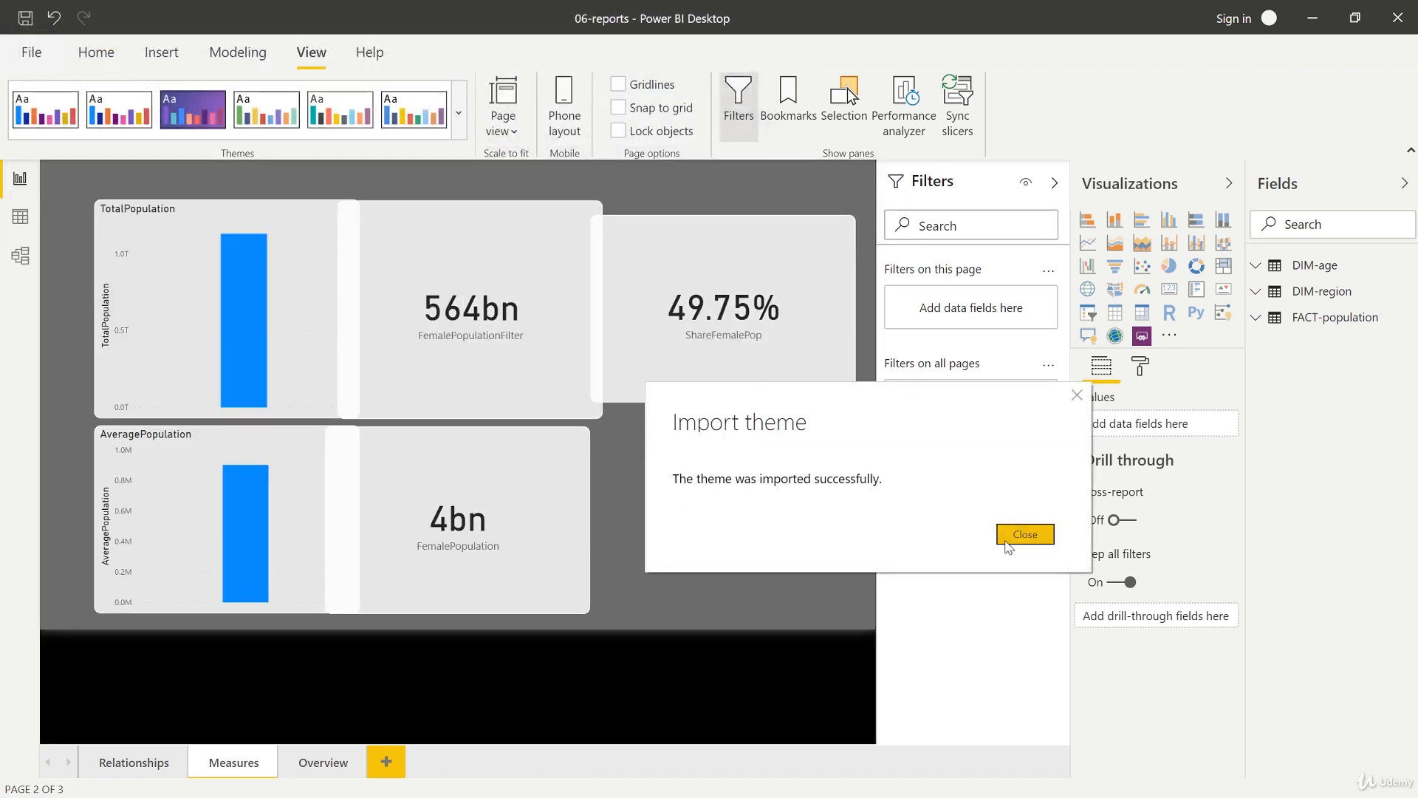
{"action": "left_click", "coordinate": [1019, 538]}
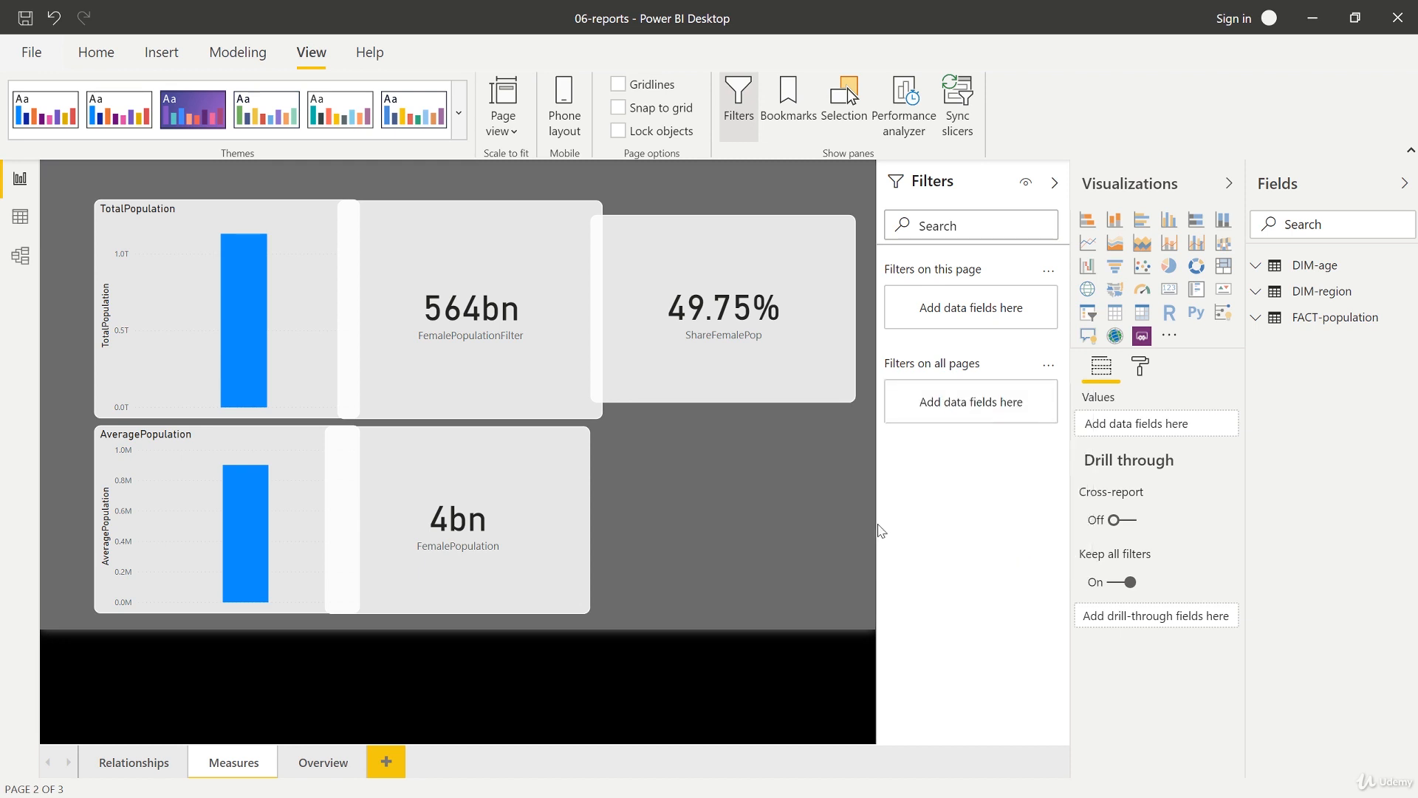
Step: Apply the Default theme to the report from the Overview page
{"action": "left_click", "coordinate": [323, 762]}
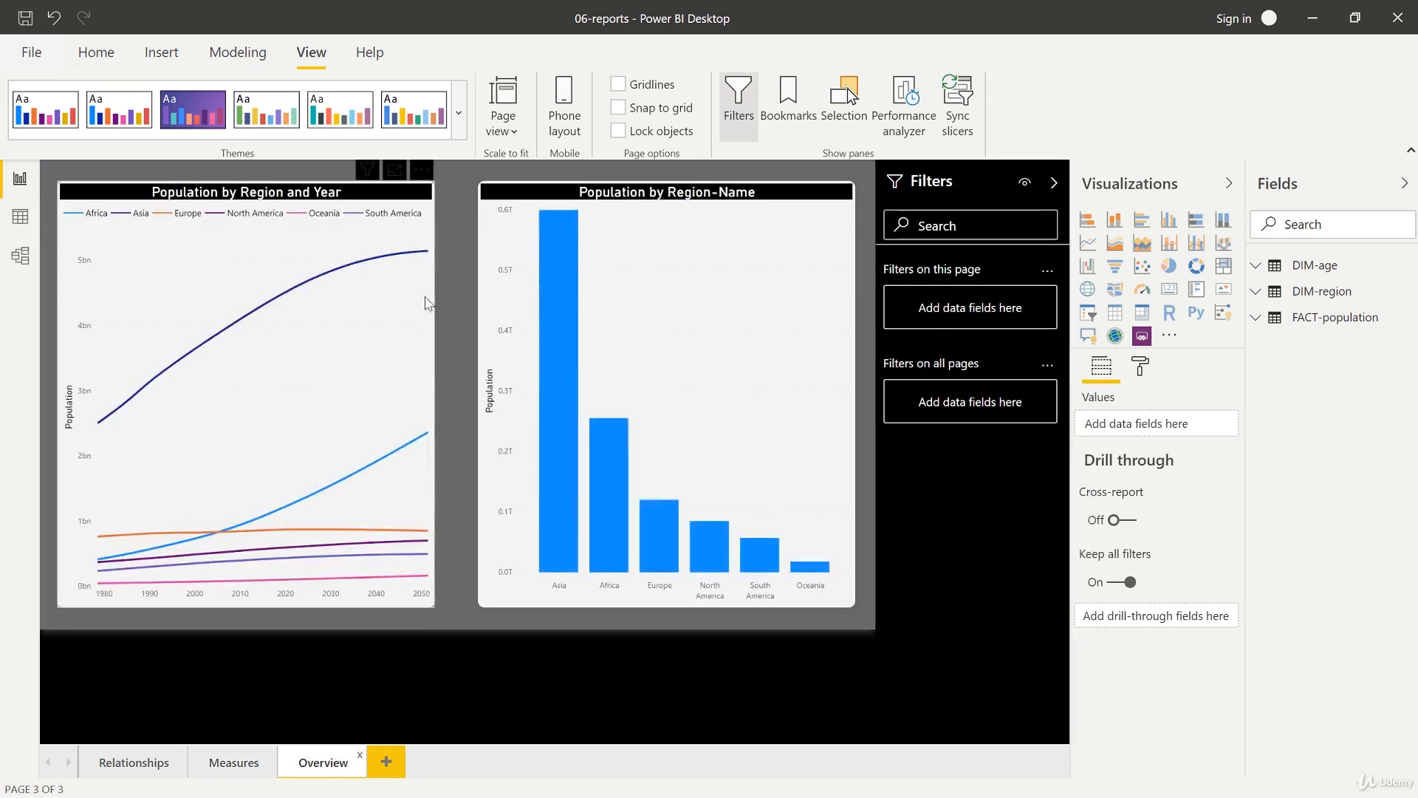
{"action": "left_click", "coordinate": [462, 130]}
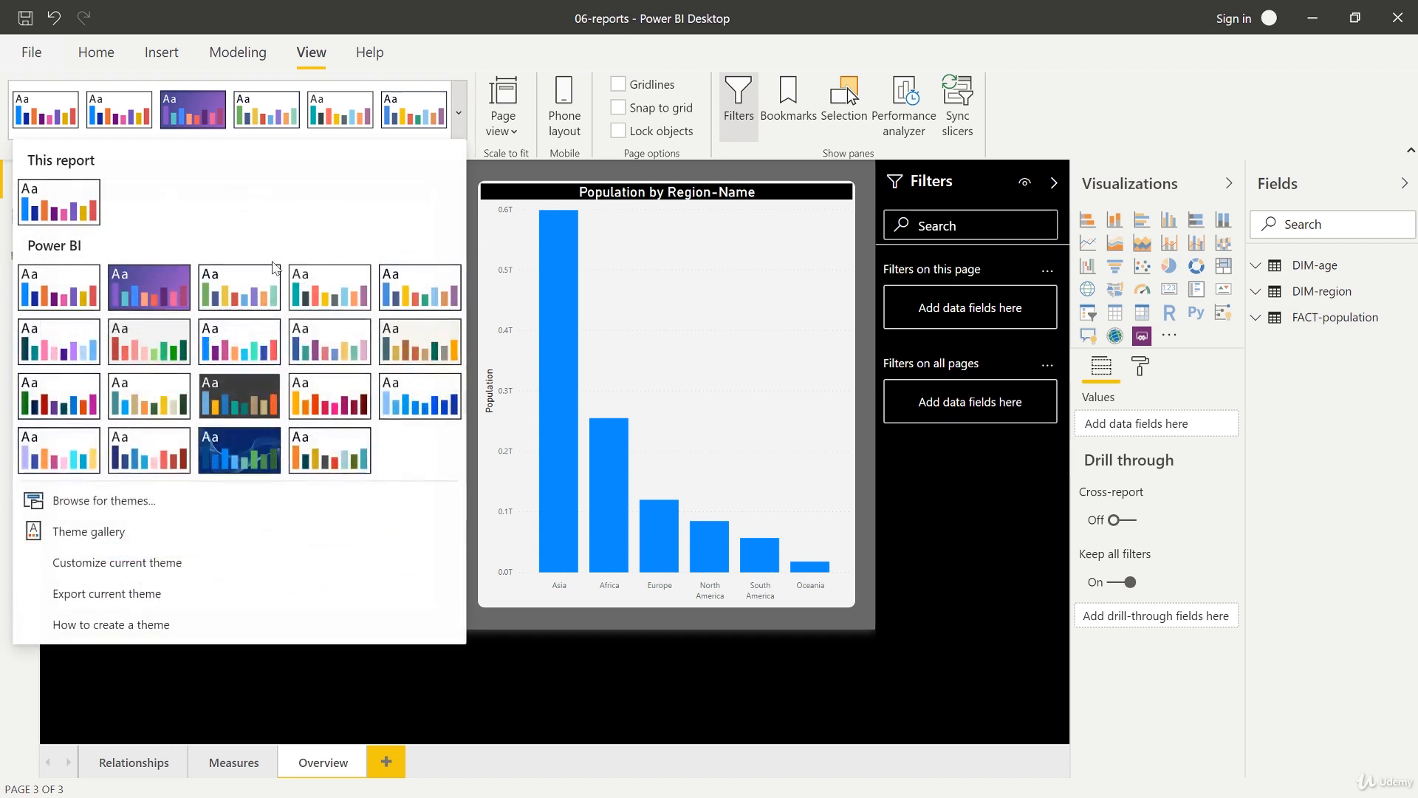
{"action": "left_click", "coordinate": [59, 290]}
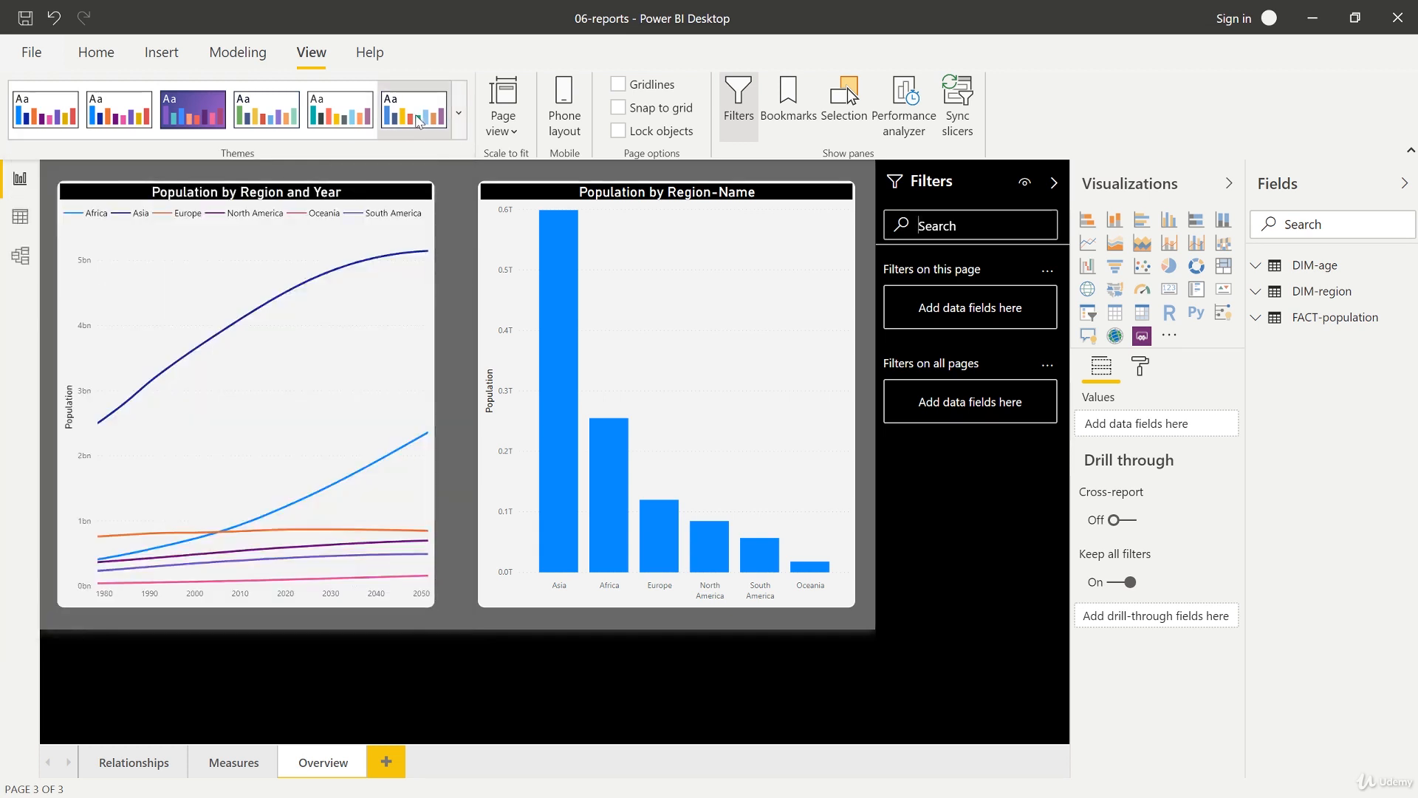
{"action": "left_click", "coordinate": [459, 113]}
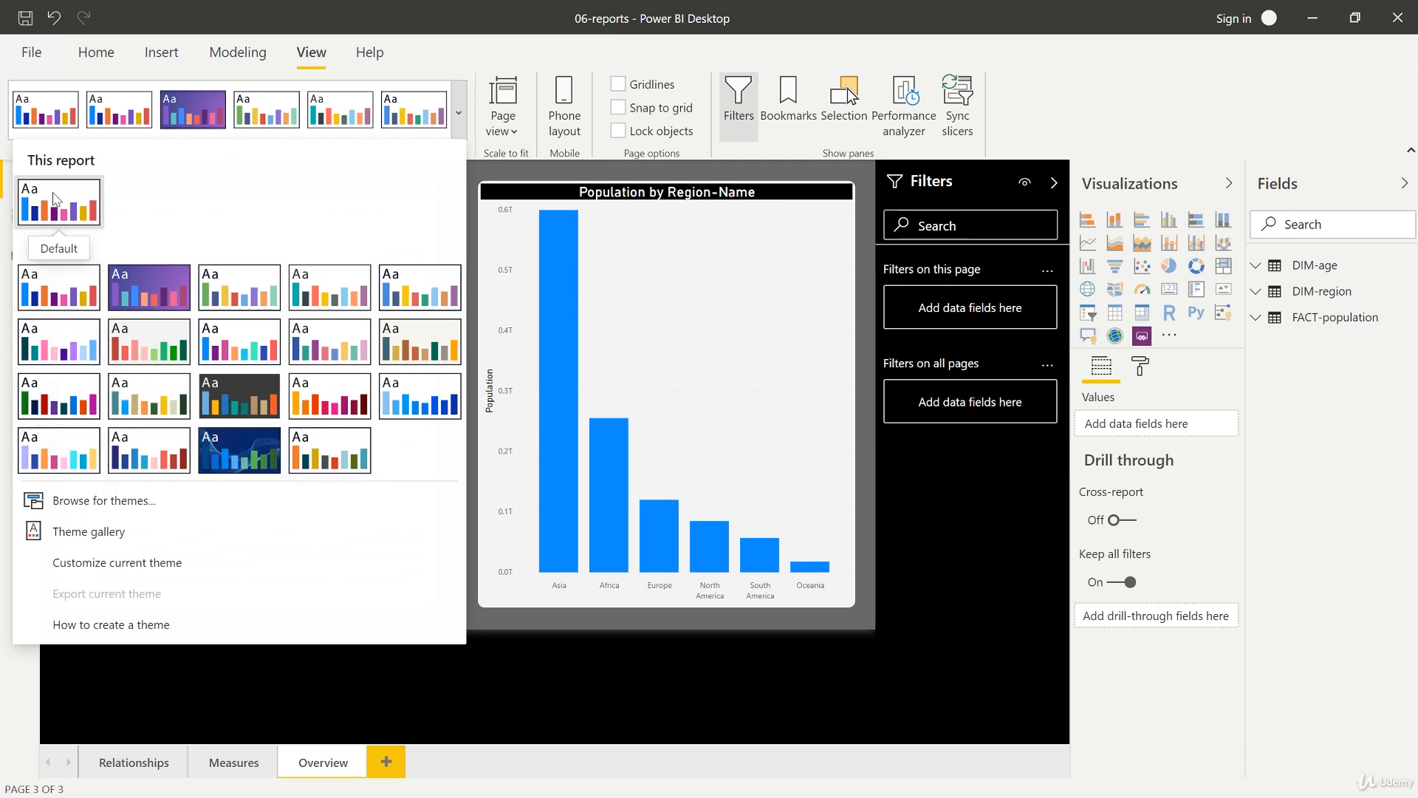
{"action": "left_click", "coordinate": [378, 669]}
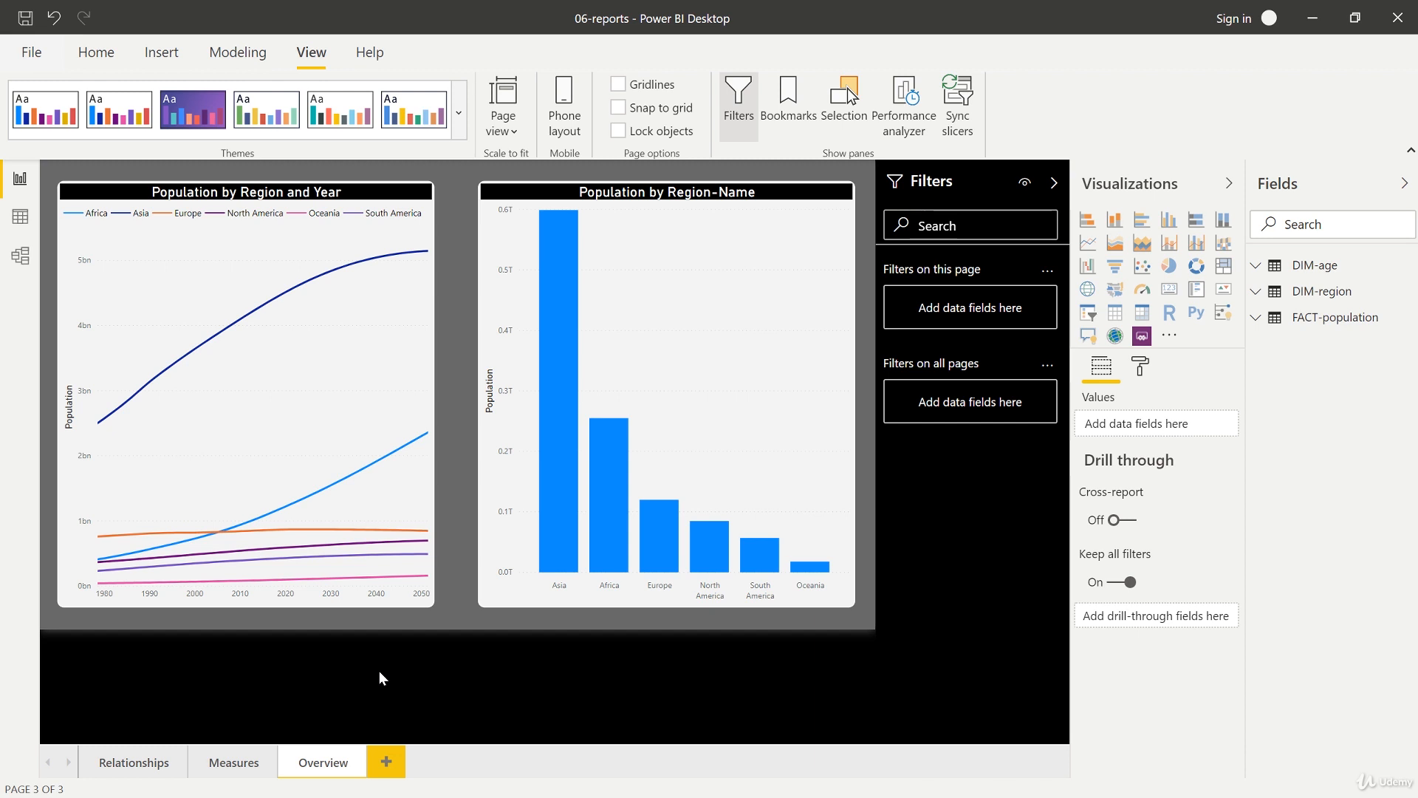
Step: Apply the Innovate theme and review it on the Measures, Relationships and Overview pages
{"action": "left_click", "coordinate": [458, 133]}
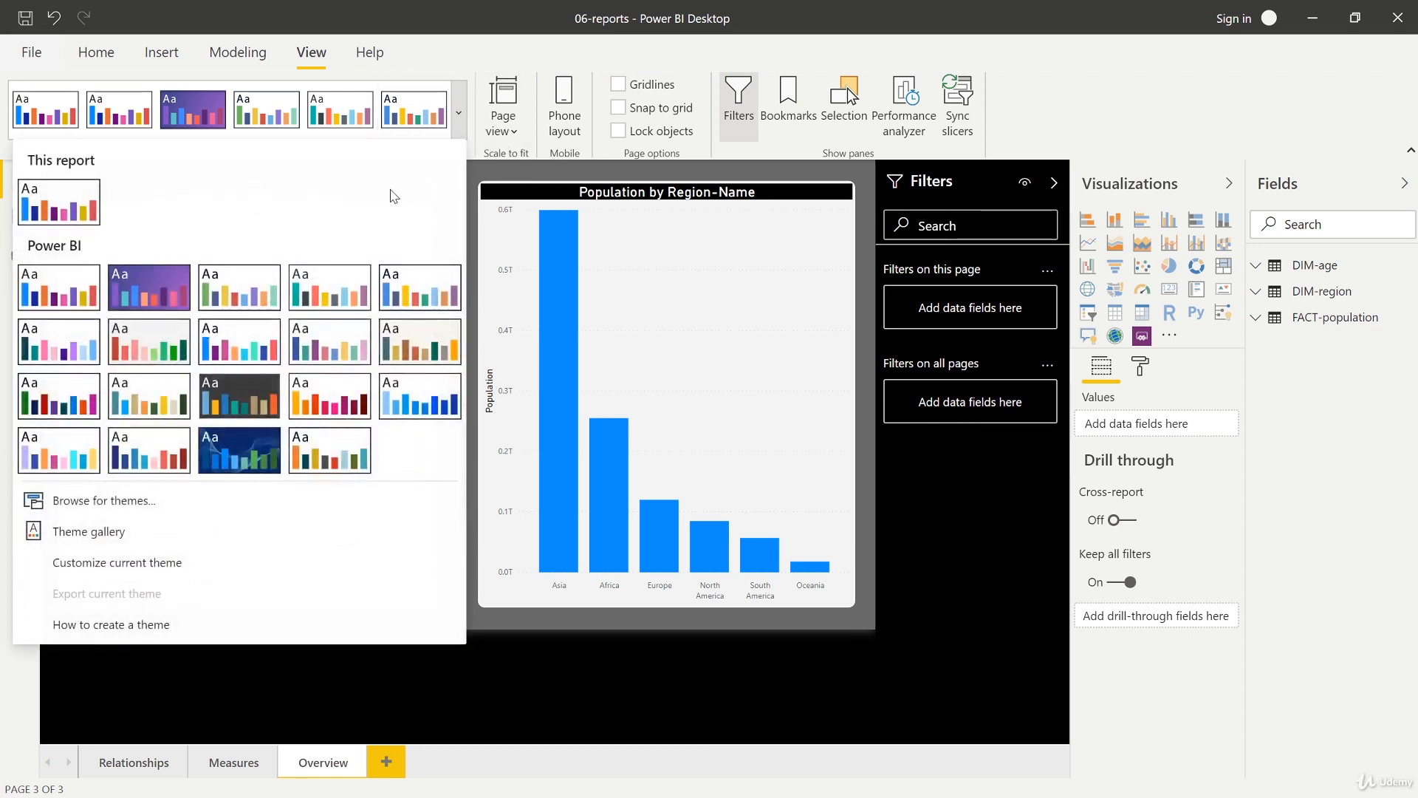
{"action": "left_click", "coordinate": [246, 397]}
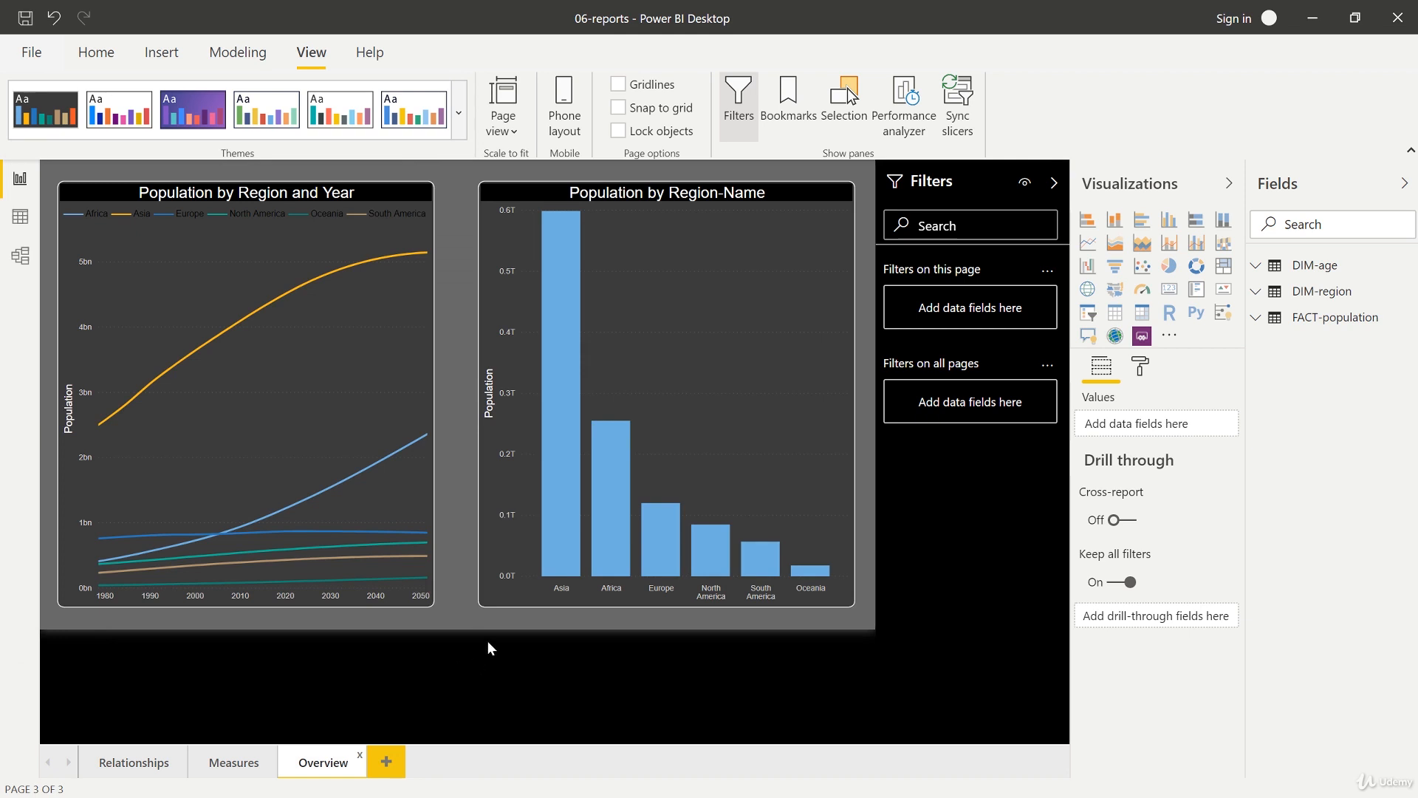
{"action": "left_click", "coordinate": [236, 761]}
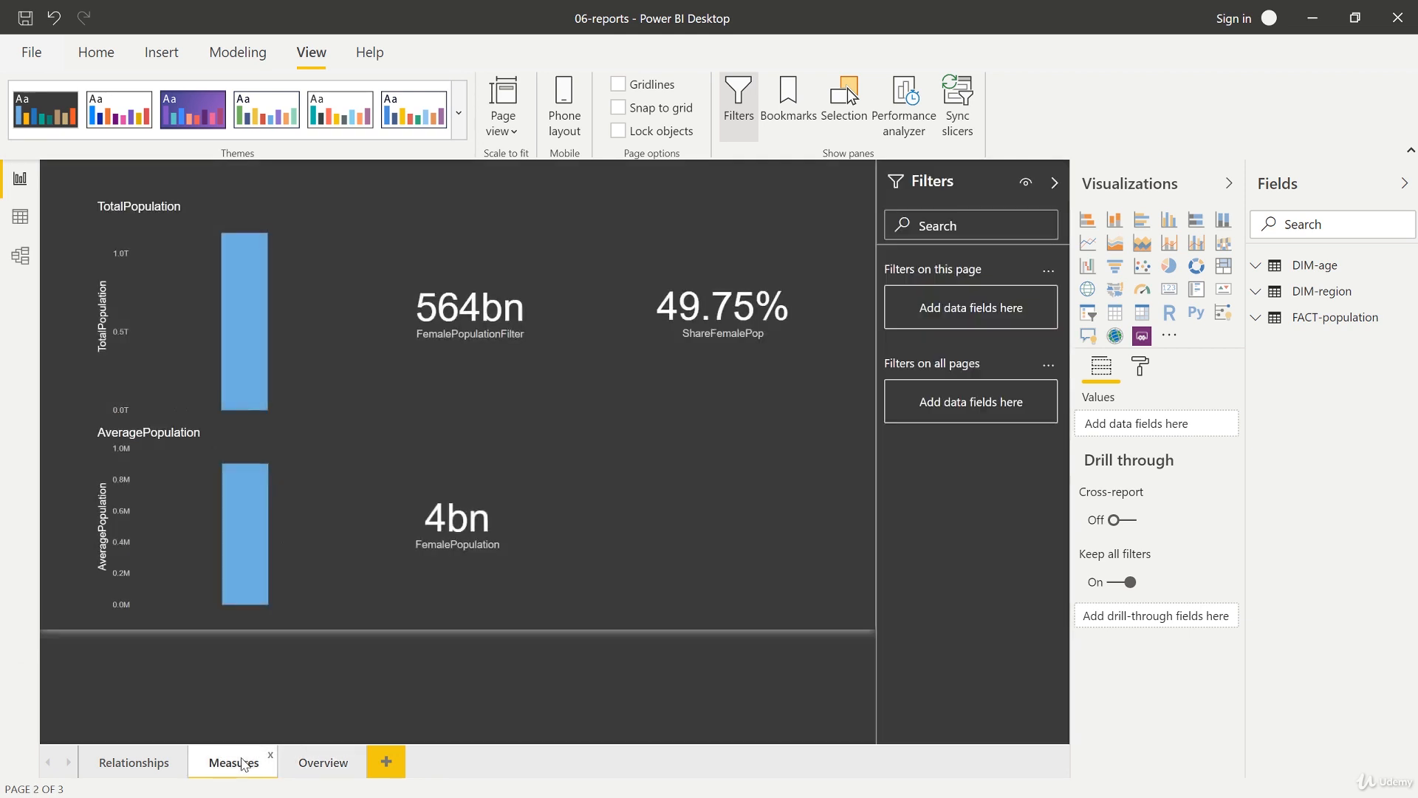
{"action": "left_click", "coordinate": [169, 761]}
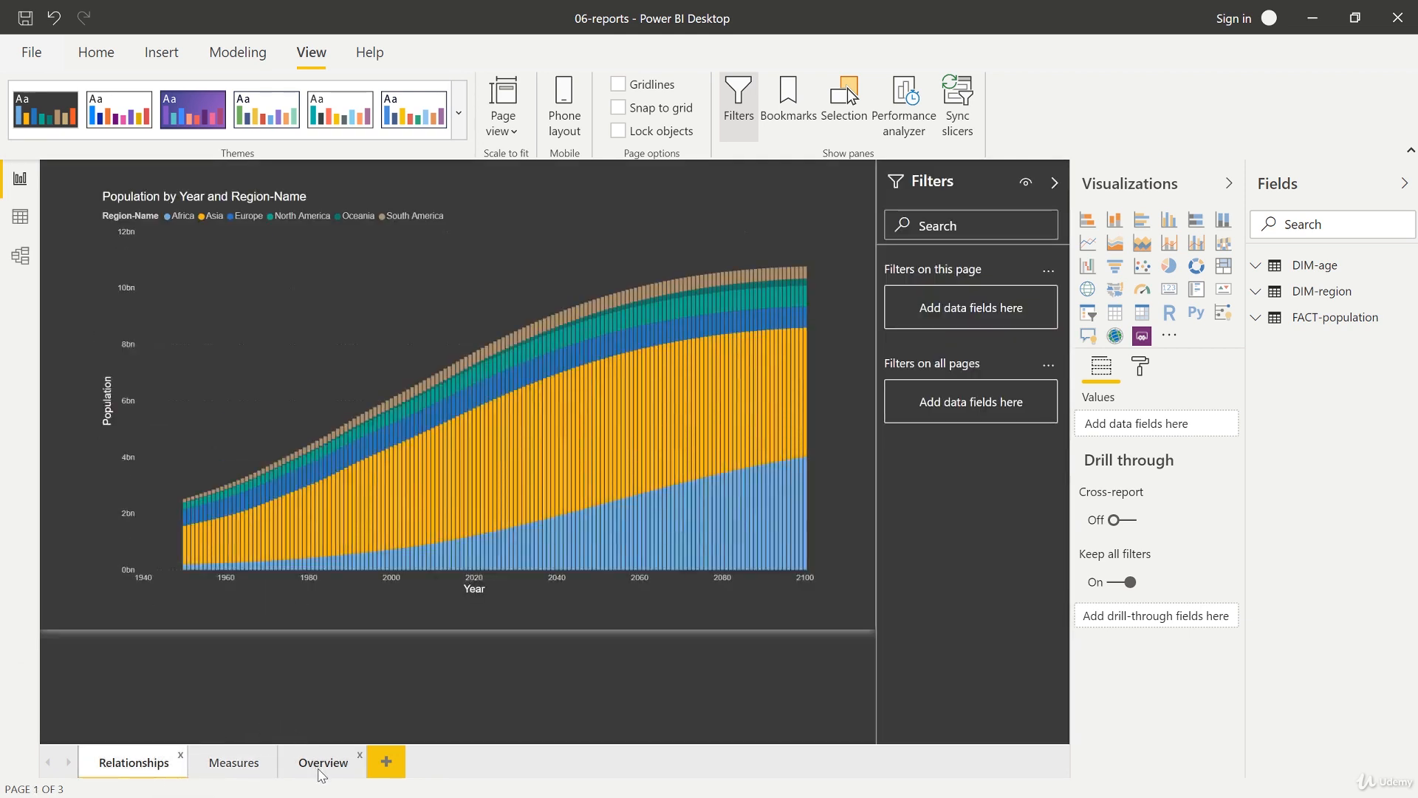
{"action": "left_click", "coordinate": [320, 768]}
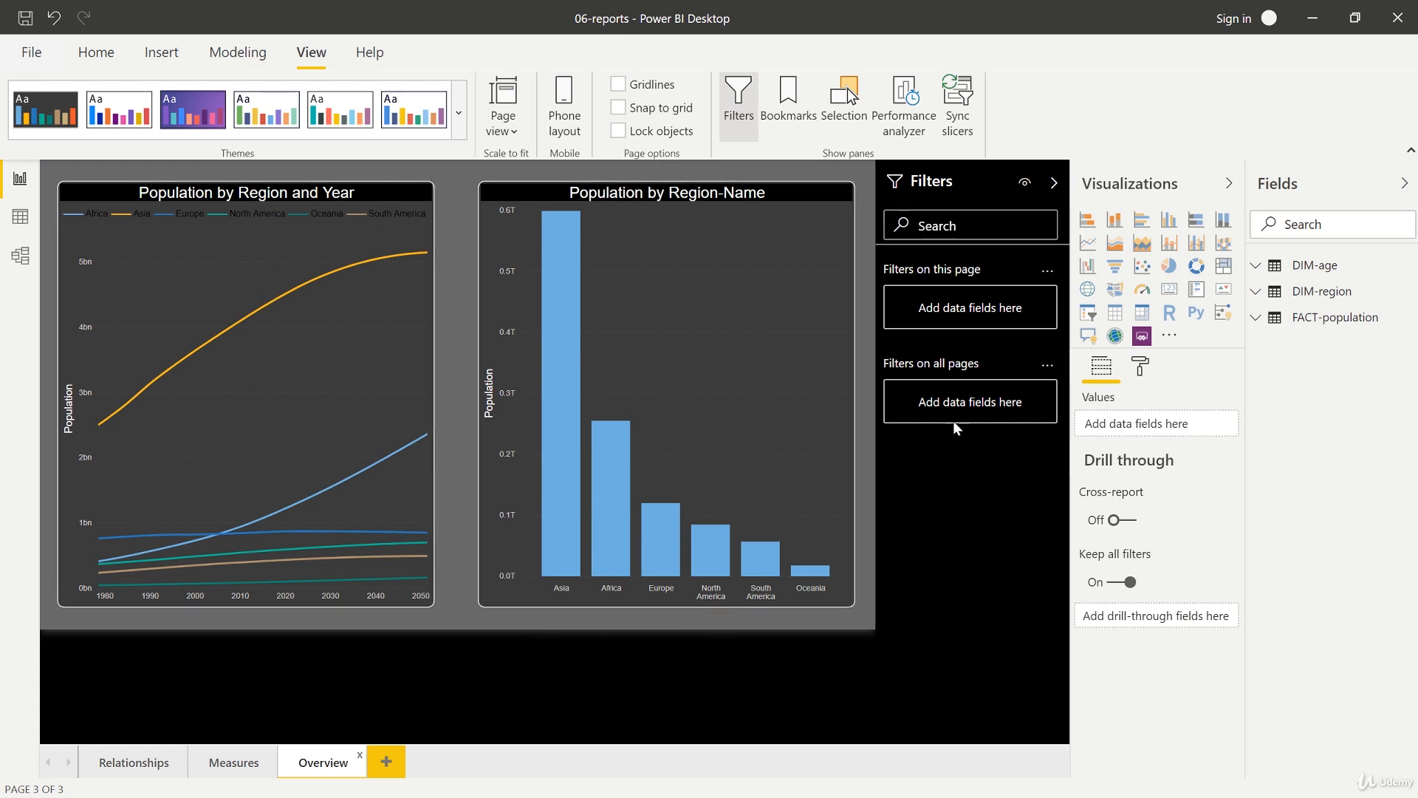
{"action": "left_click", "coordinate": [234, 761]}
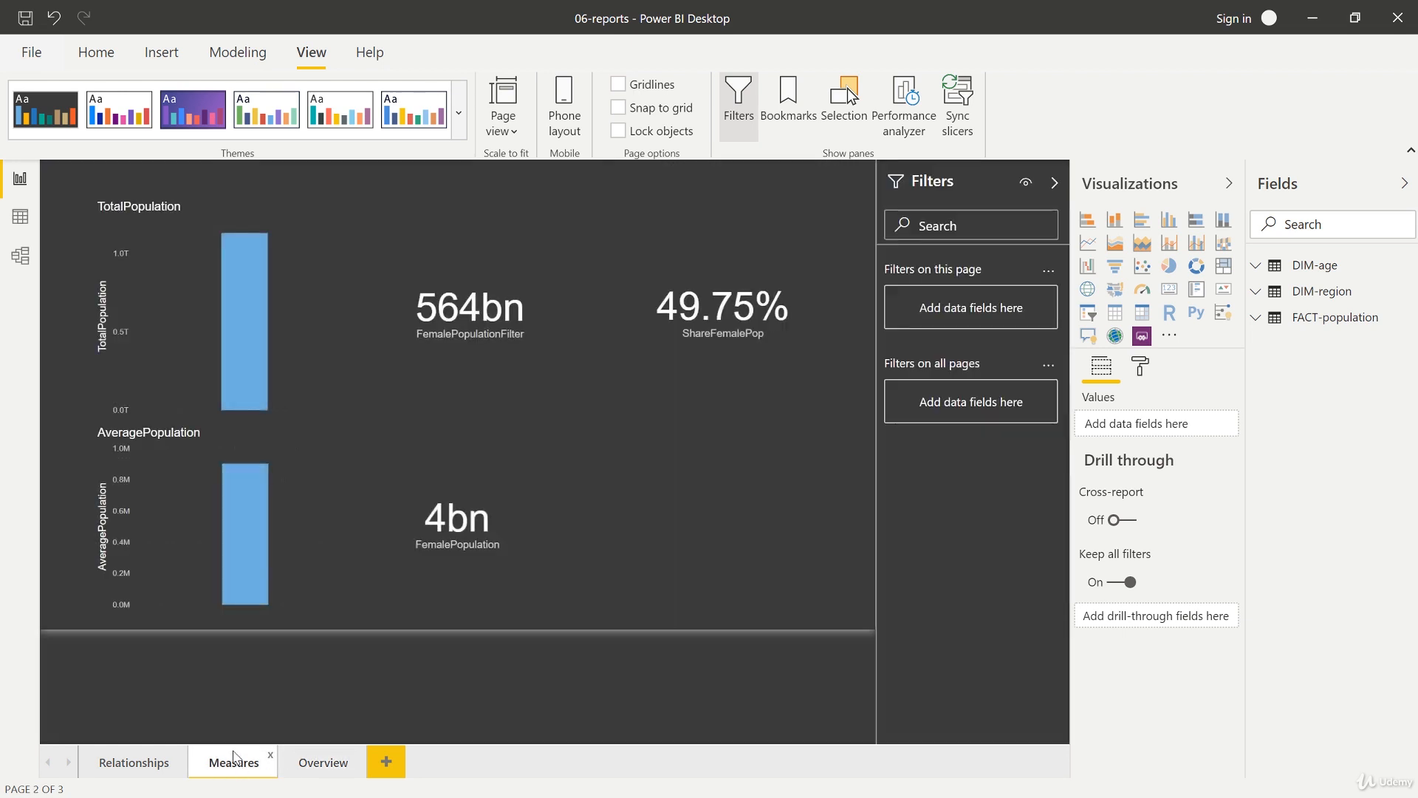
{"action": "left_click", "coordinate": [339, 764]}
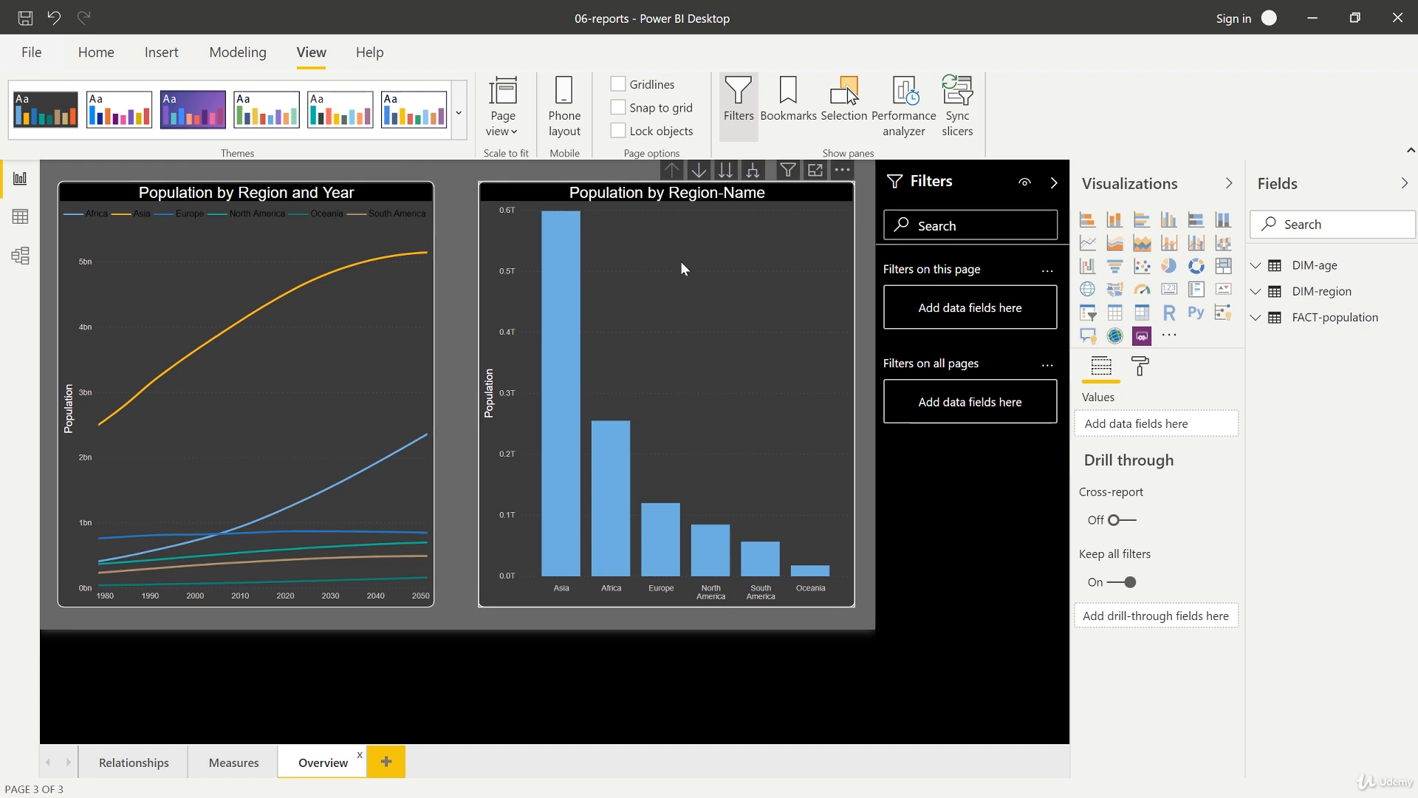
Step: Revert the page wallpaper settings to default on the Overview page
{"action": "left_click", "coordinate": [1140, 369]}
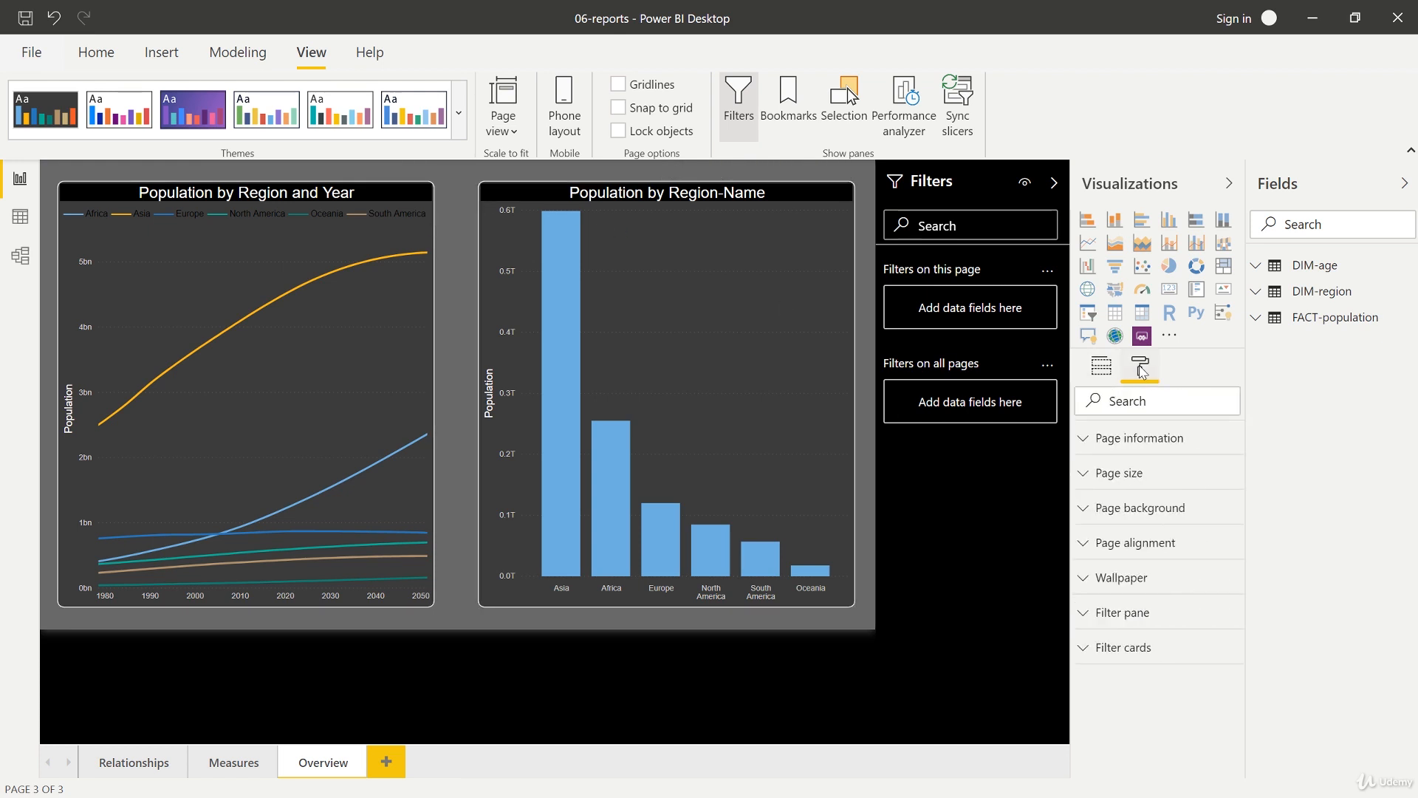
{"action": "left_click", "coordinate": [1128, 584]}
{"action": "scroll", "coordinate": [1156, 646], "scroll_direction": "down", "scroll_amount": 3}
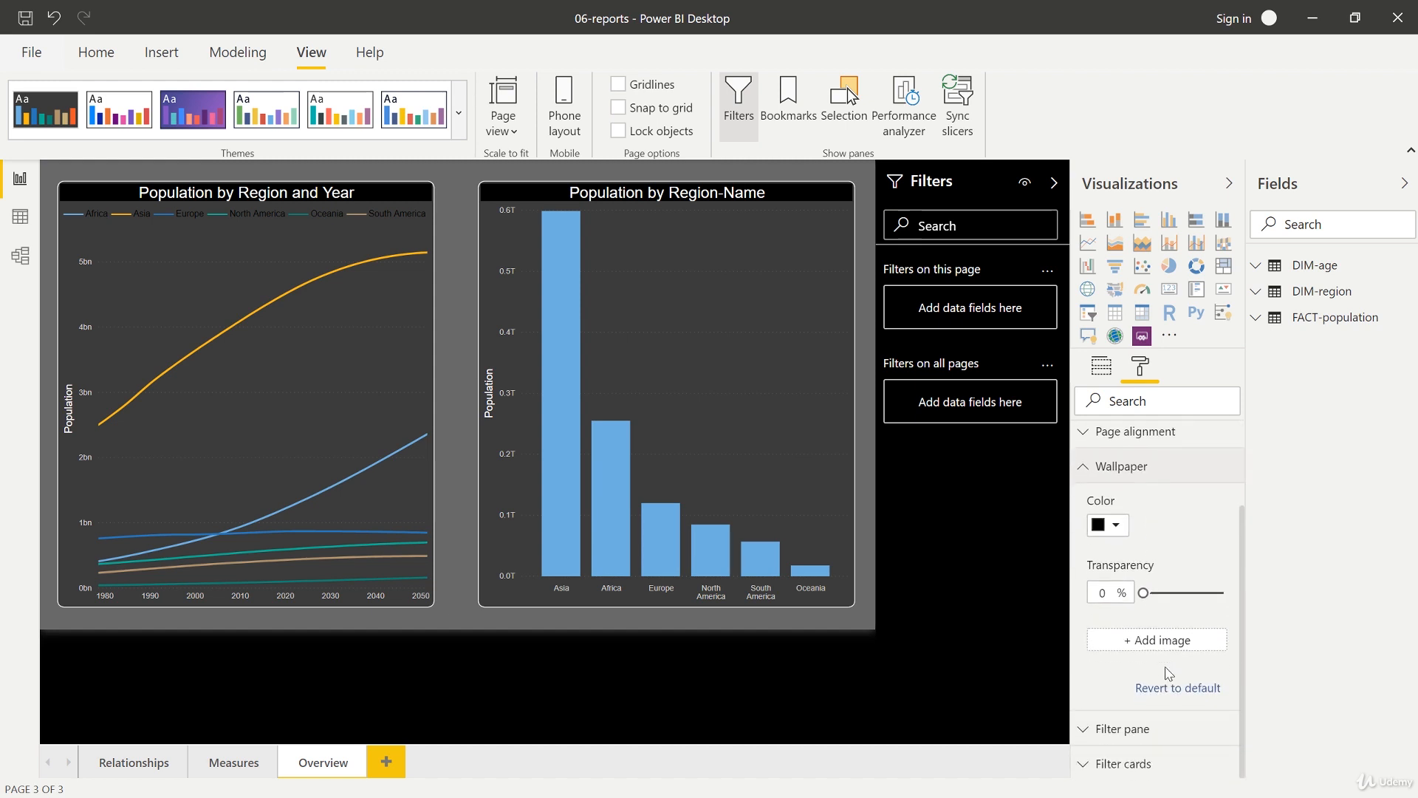
{"action": "left_click", "coordinate": [1172, 688]}
Step: Revert the Overview page background settings to default
{"action": "scroll", "coordinate": [1159, 668], "scroll_direction": "up", "scroll_amount": 1}
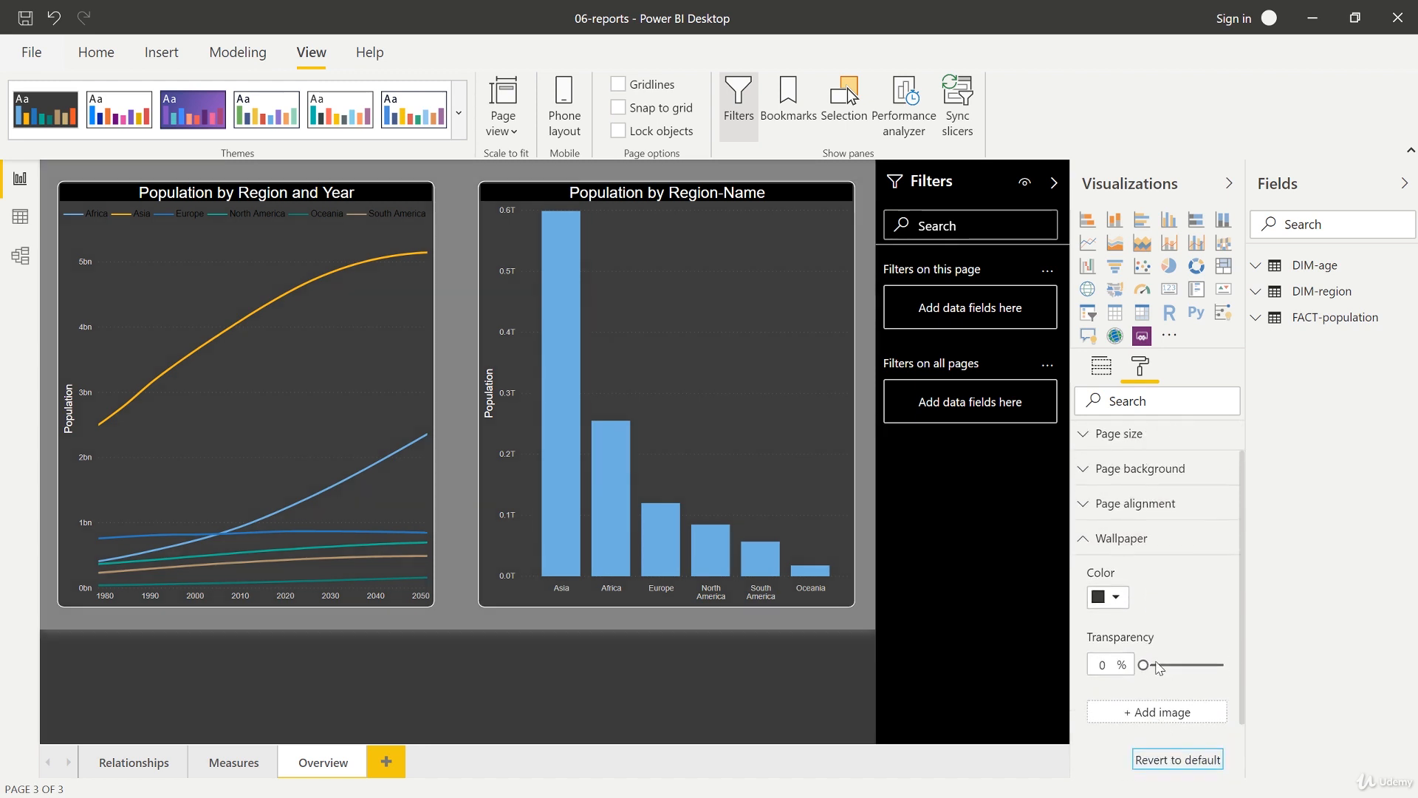
{"action": "scroll", "coordinate": [1158, 667], "scroll_direction": "up", "scroll_amount": 1}
{"action": "scroll", "coordinate": [1171, 595], "scroll_direction": "down", "scroll_amount": 2}
{"action": "scroll", "coordinate": [1159, 687], "scroll_direction": "up", "scroll_amount": 2}
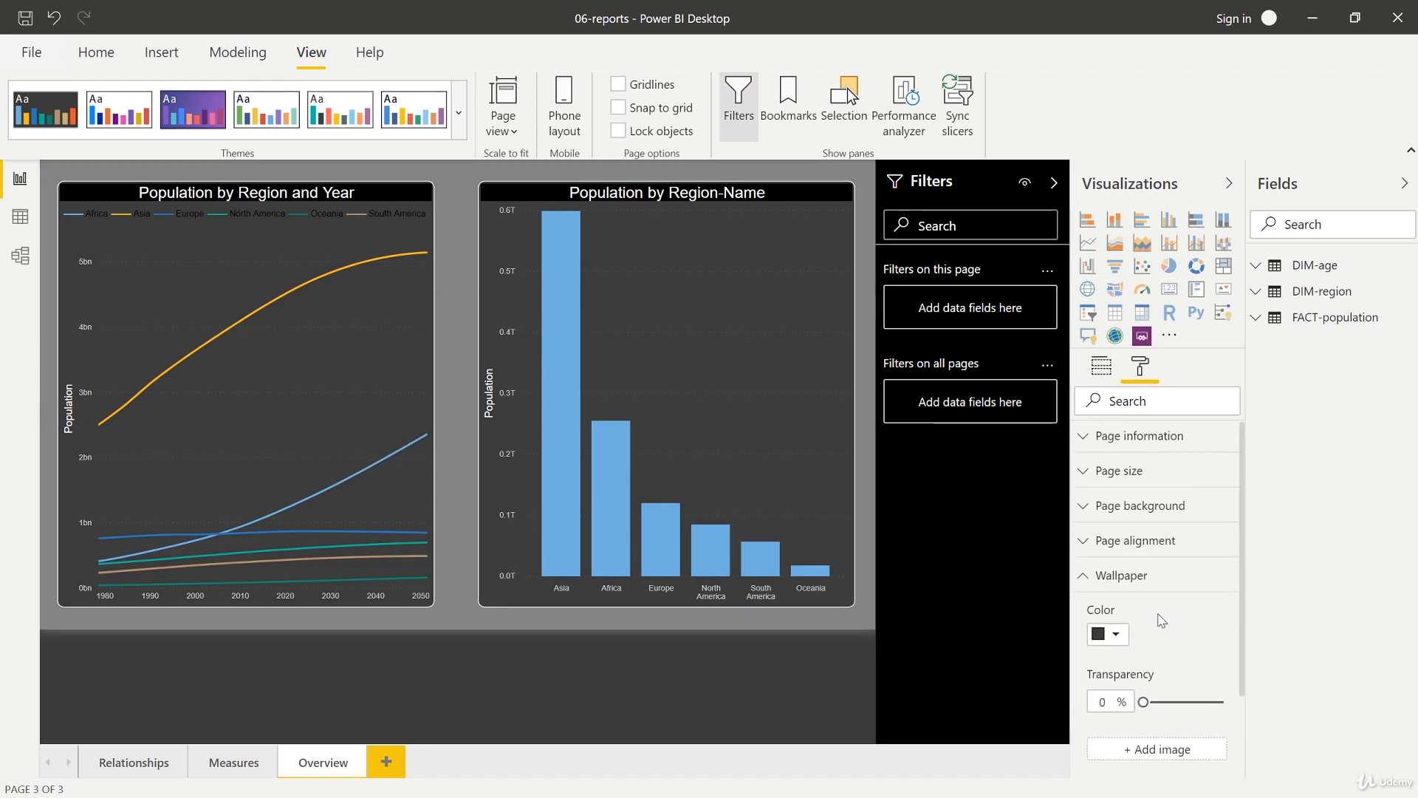
{"action": "left_click", "coordinate": [1133, 519]}
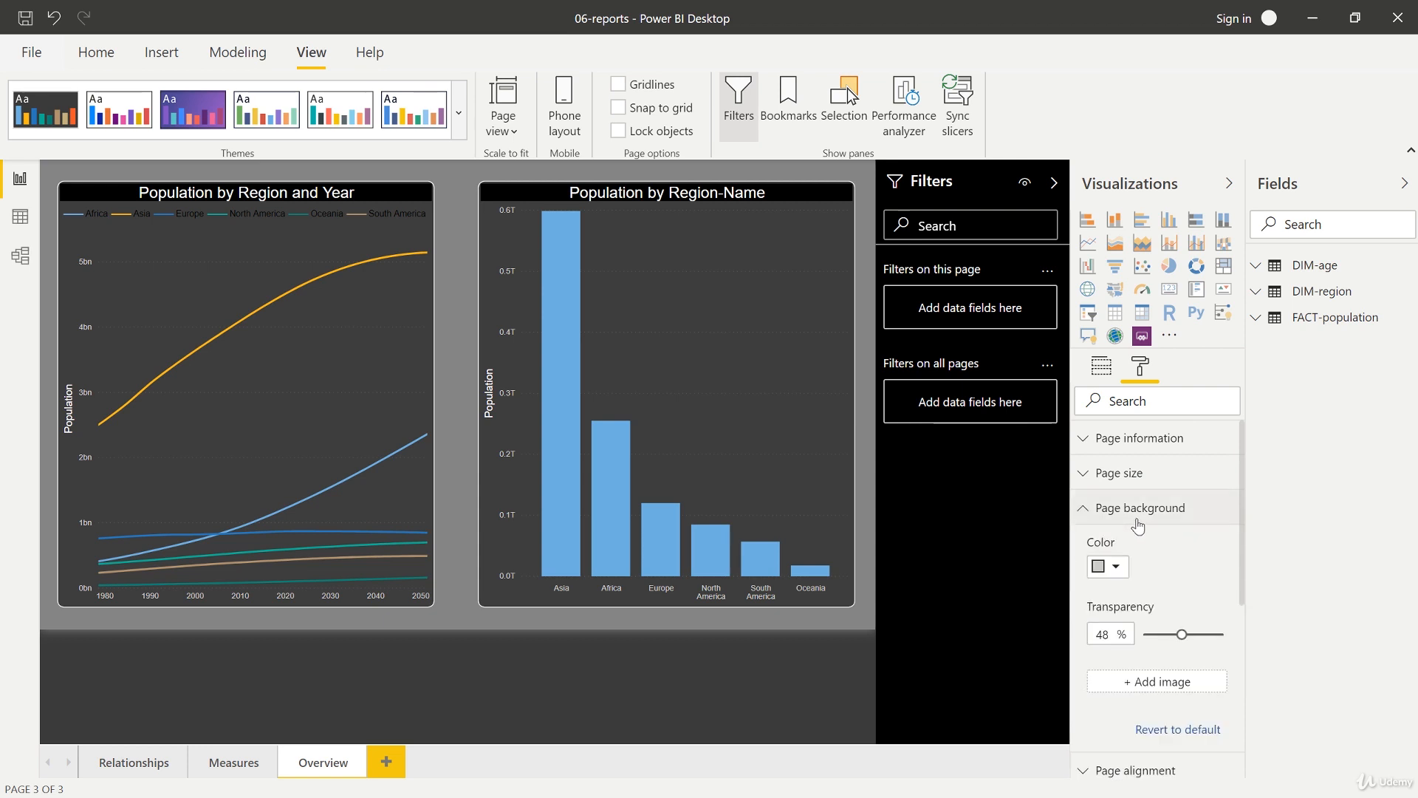
{"action": "left_click", "coordinate": [1165, 728]}
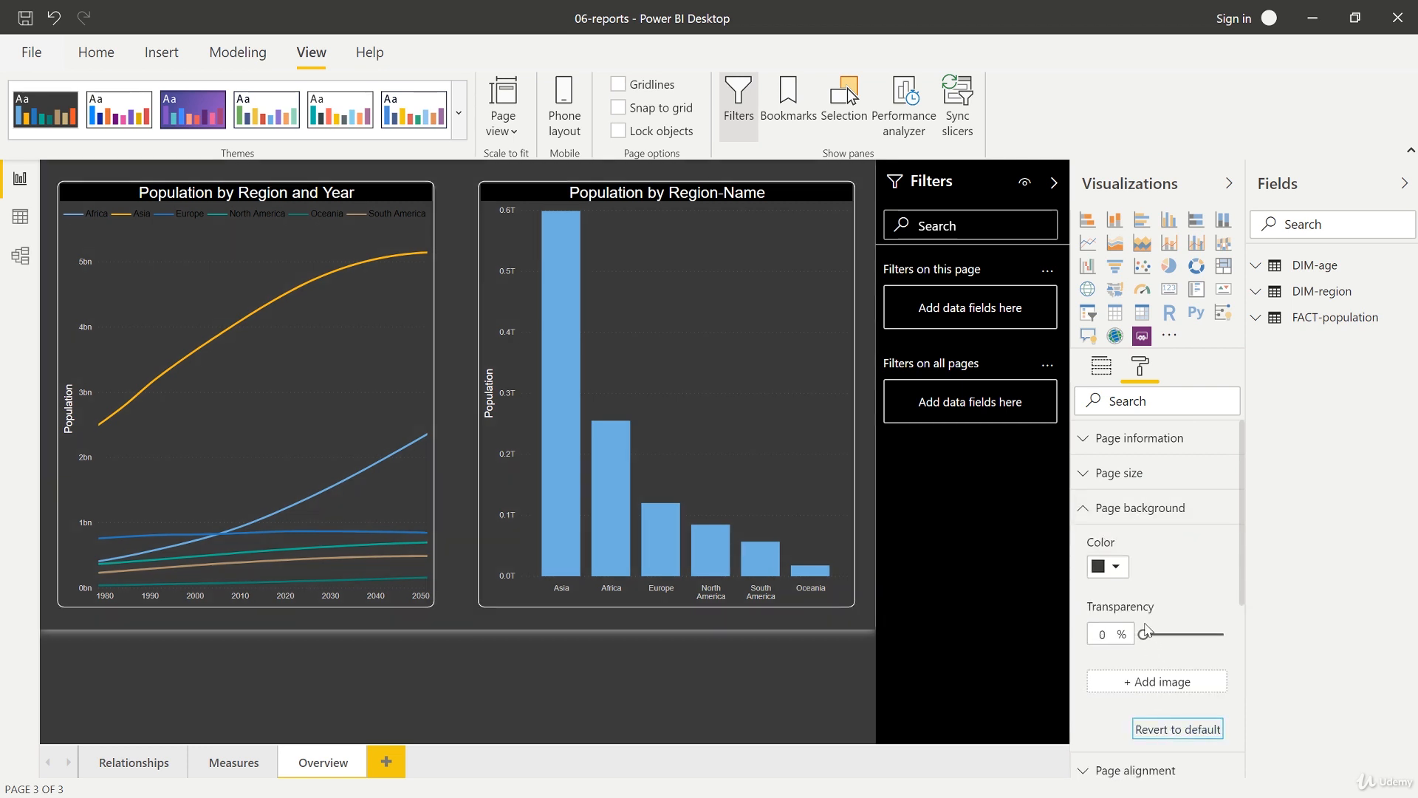
Step: Revert the filter pane formatting to default
{"action": "scroll", "coordinate": [1146, 618], "scroll_direction": "down", "scroll_amount": 5}
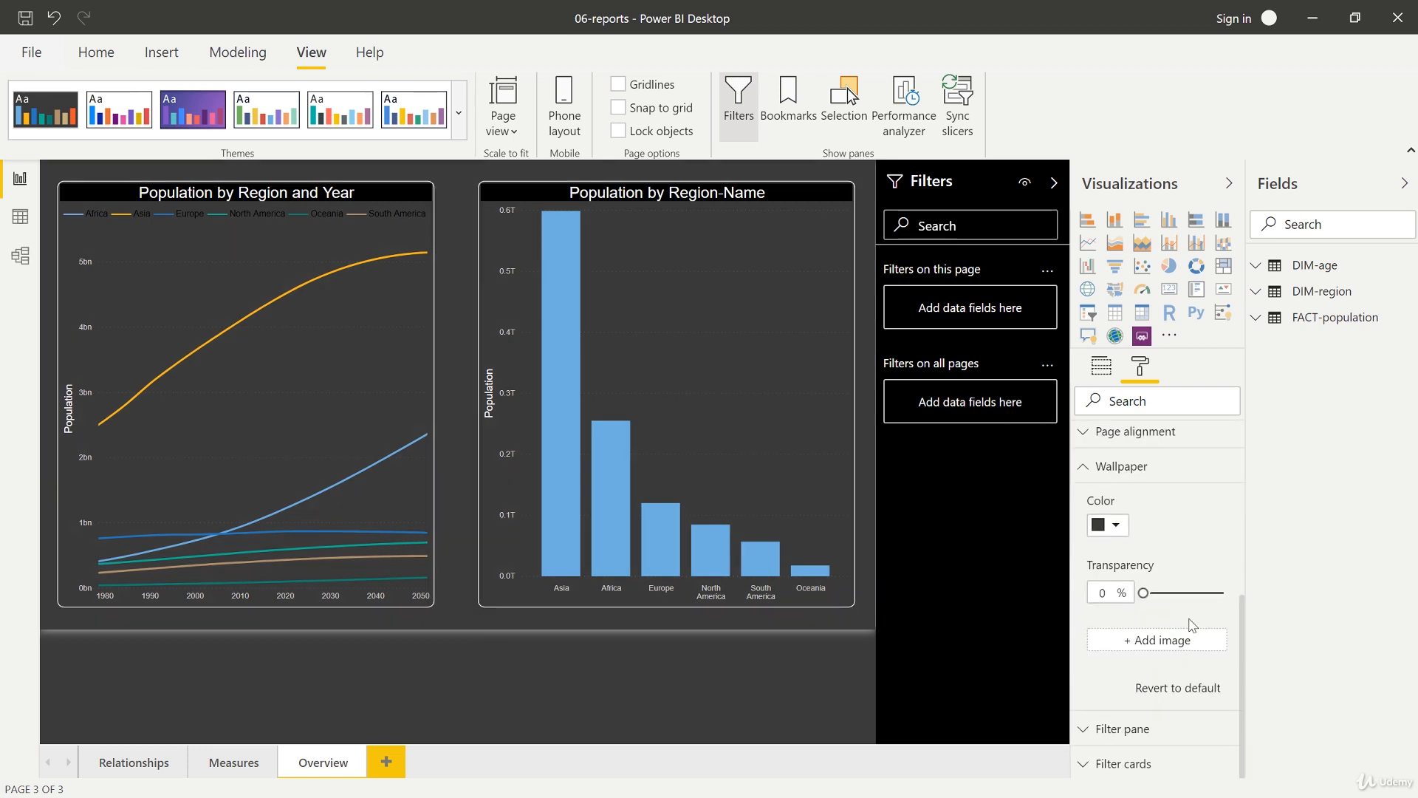
{"action": "left_click", "coordinate": [1141, 730]}
{"action": "scroll", "coordinate": [1171, 614], "scroll_direction": "down", "scroll_amount": 4}
{"action": "scroll", "coordinate": [1180, 671], "scroll_direction": "down", "scroll_amount": 5}
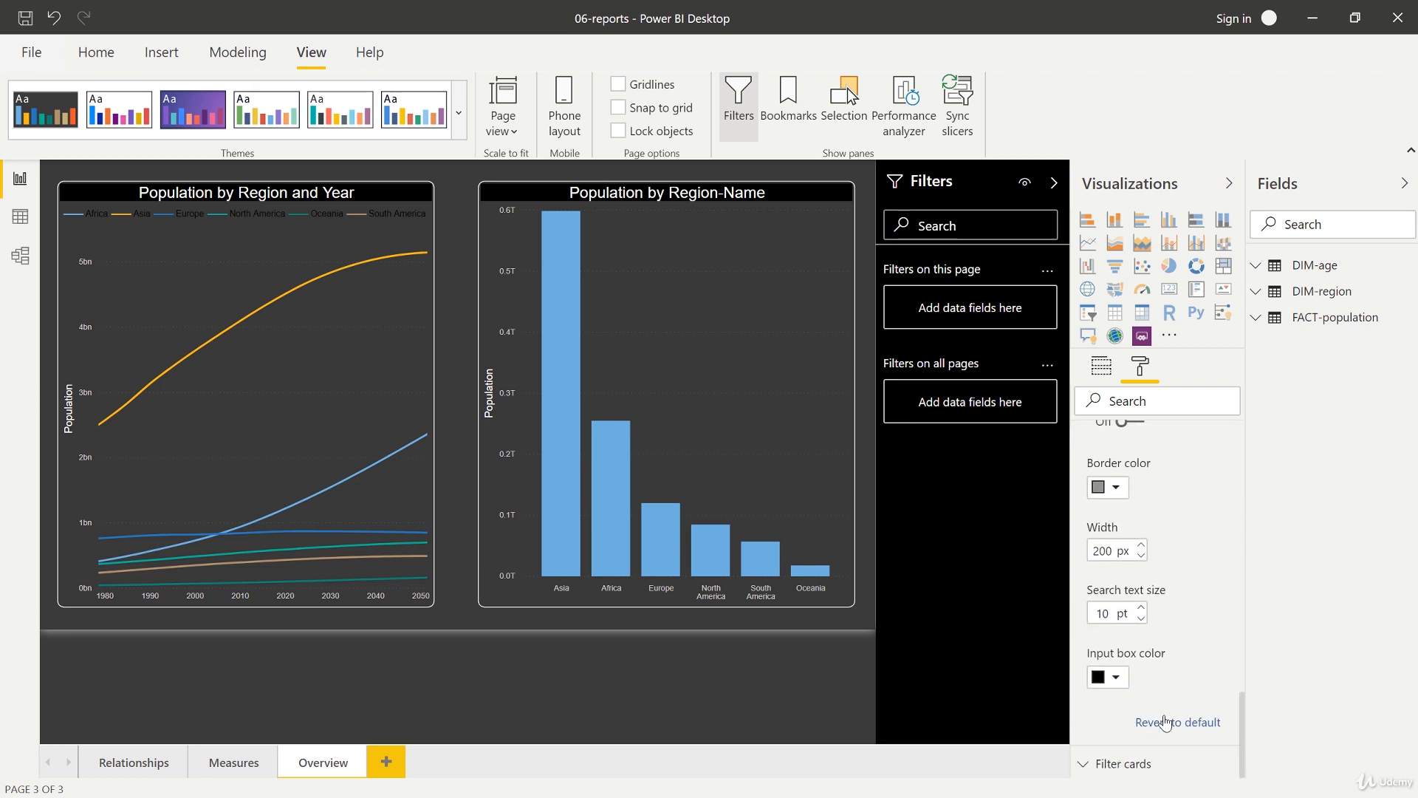
{"action": "left_click", "coordinate": [1166, 722]}
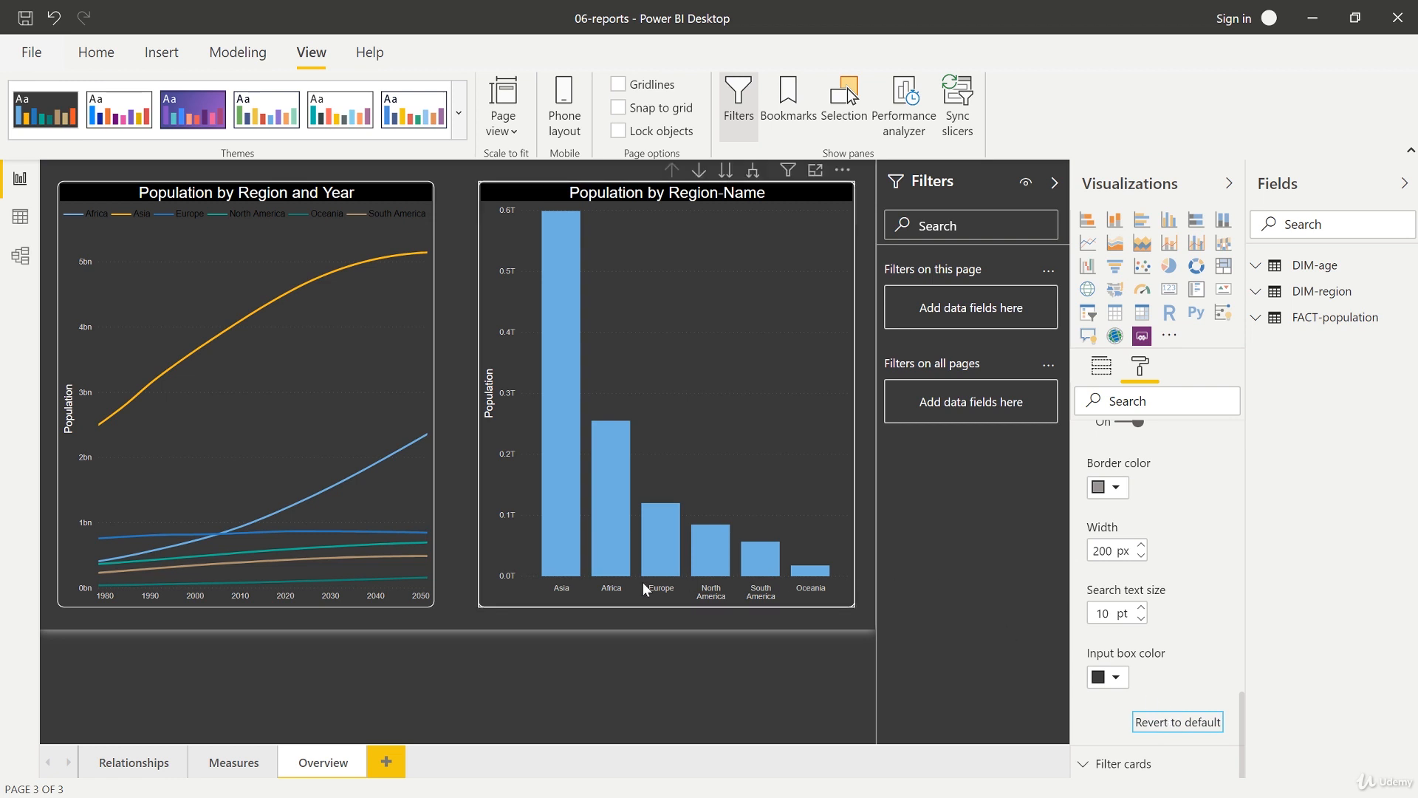
Step: Set the legend text color of the Population by Region and Year line chart to white
{"action": "left_click", "coordinate": [231, 767]}
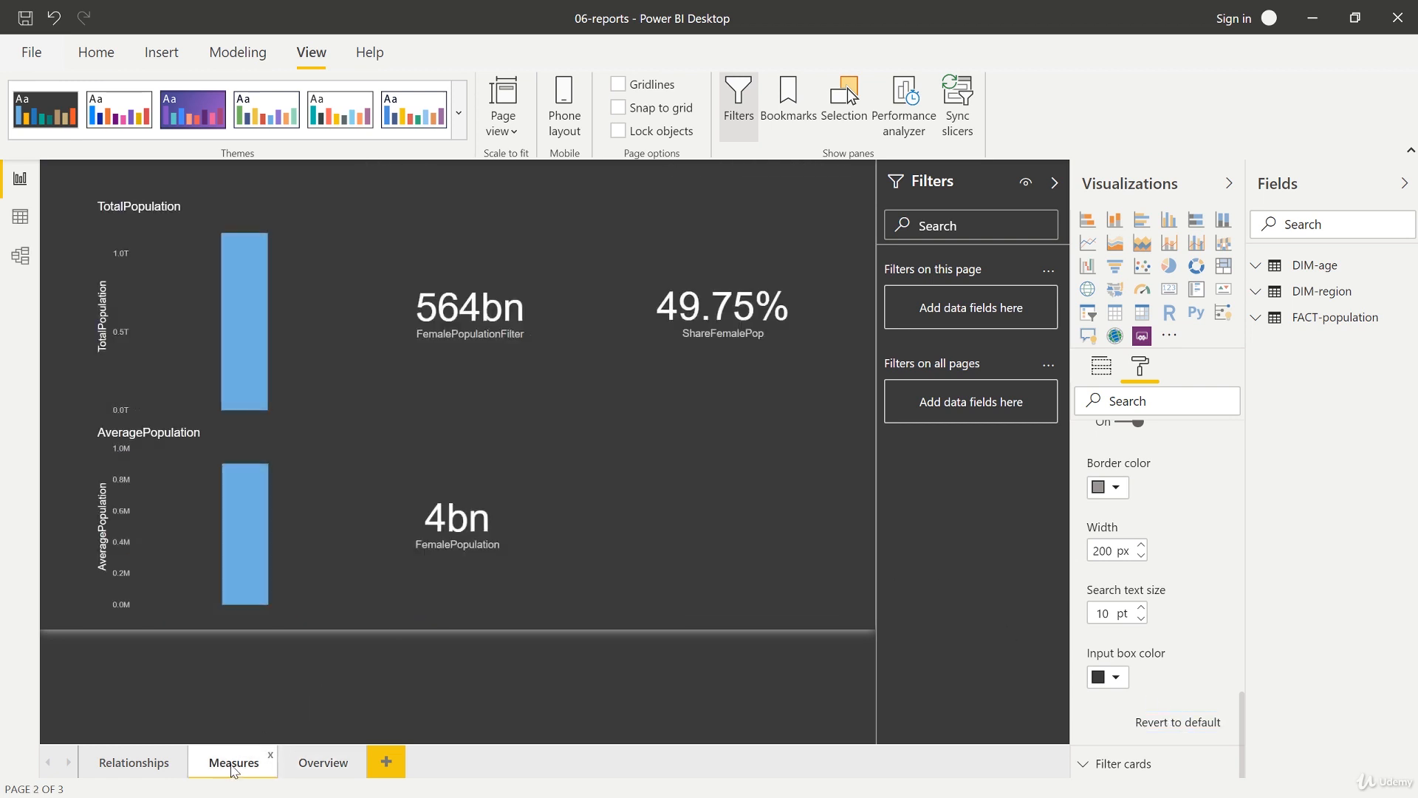
{"action": "left_click", "coordinate": [321, 768]}
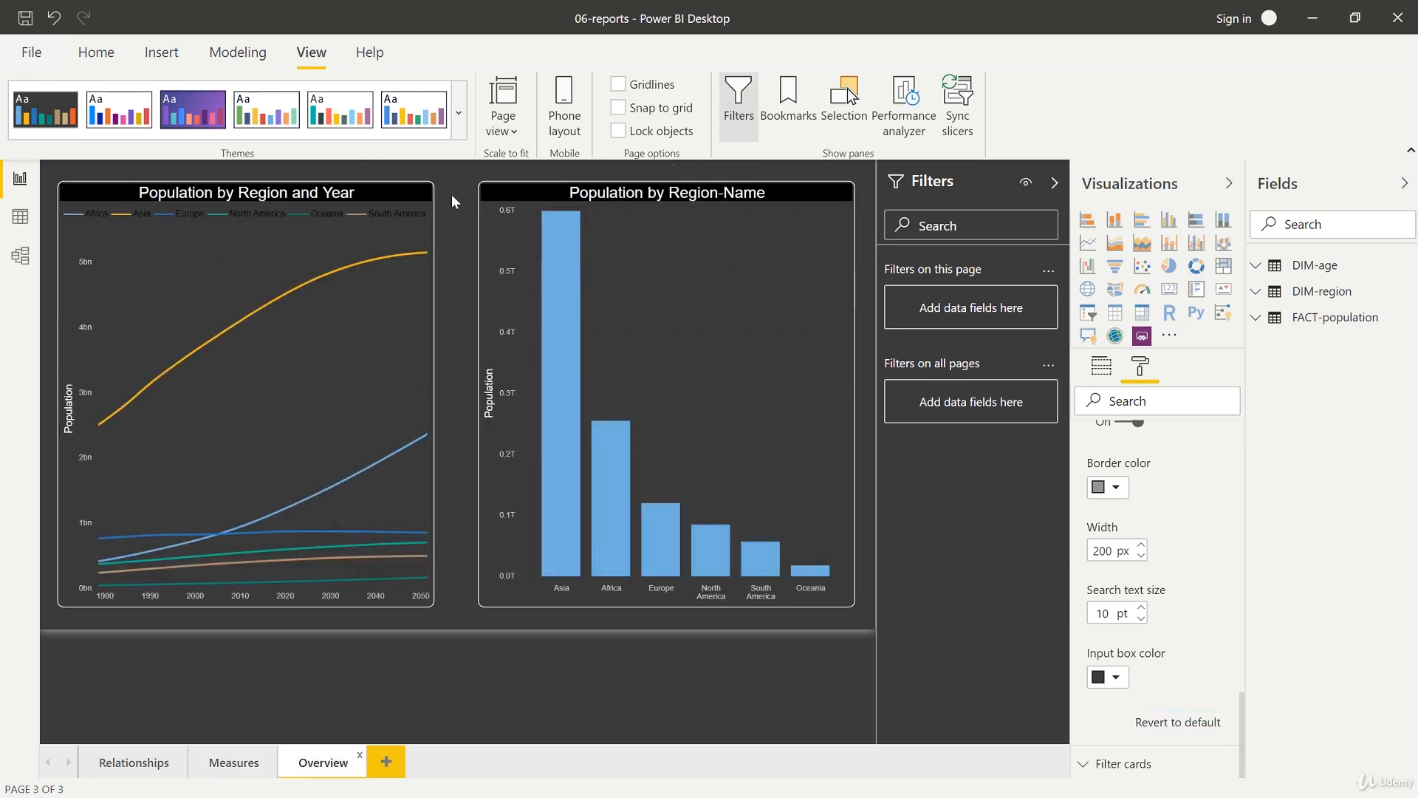
{"action": "left_click", "coordinate": [391, 192]}
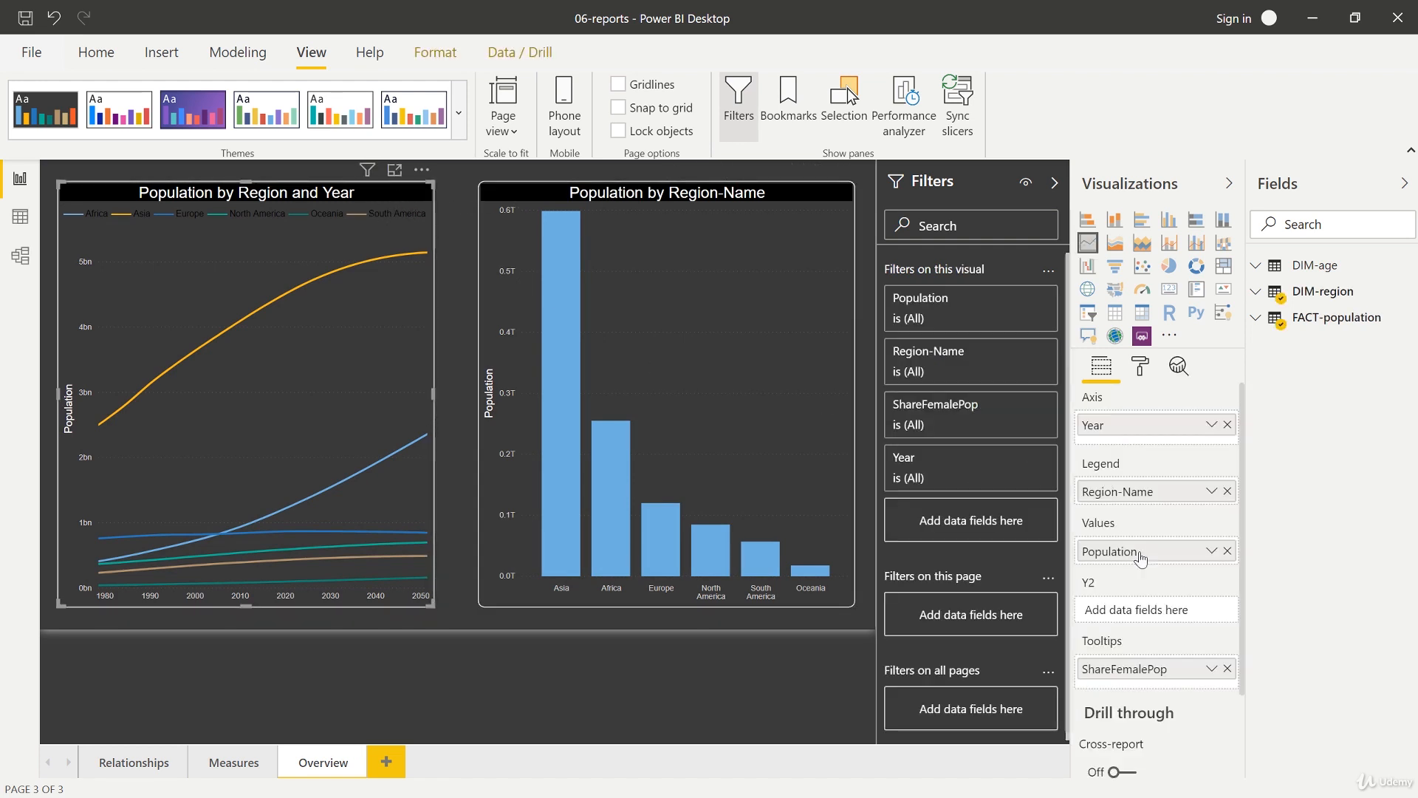
{"action": "scroll", "coordinate": [1173, 567], "scroll_direction": "down", "scroll_amount": 2}
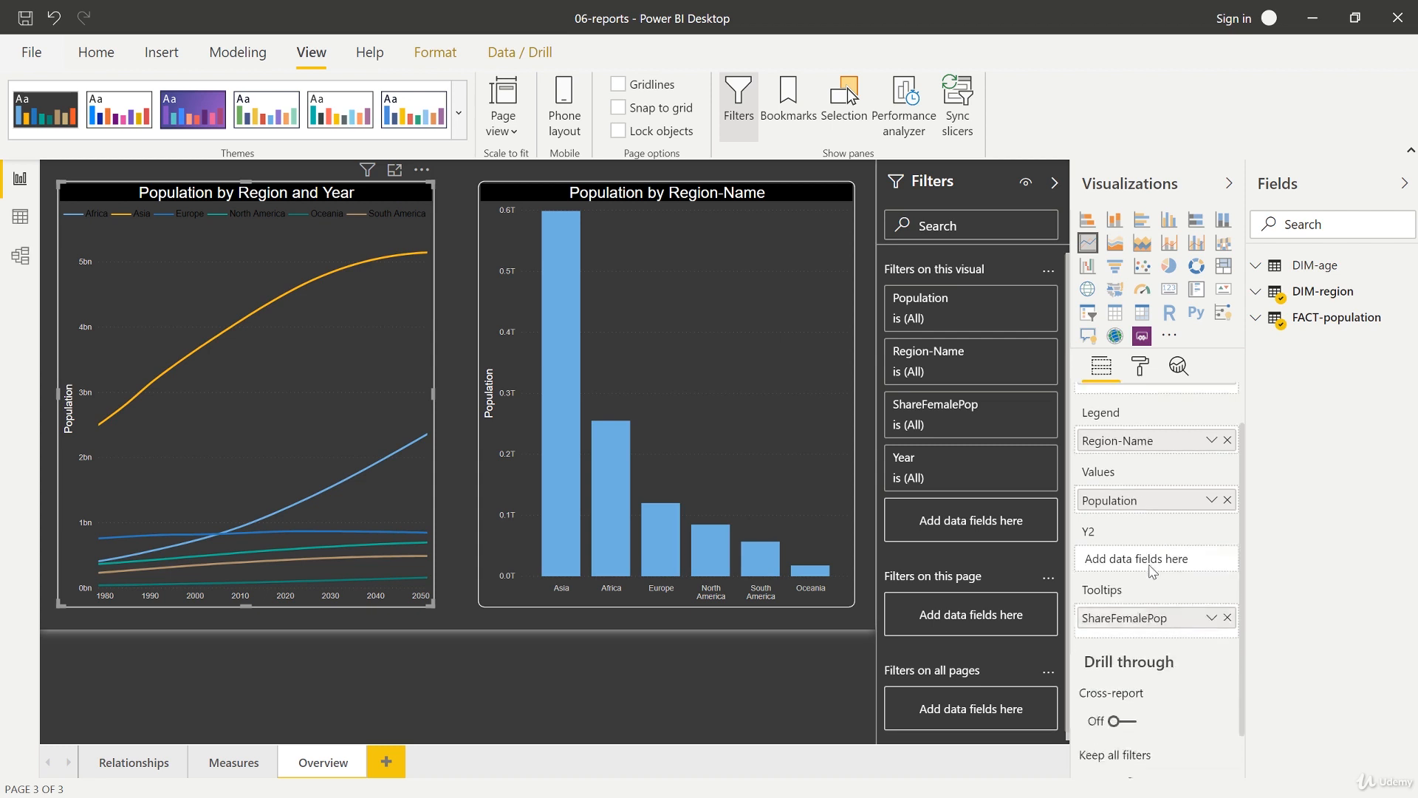
{"action": "scroll", "coordinate": [1157, 537], "scroll_direction": "up", "scroll_amount": 2}
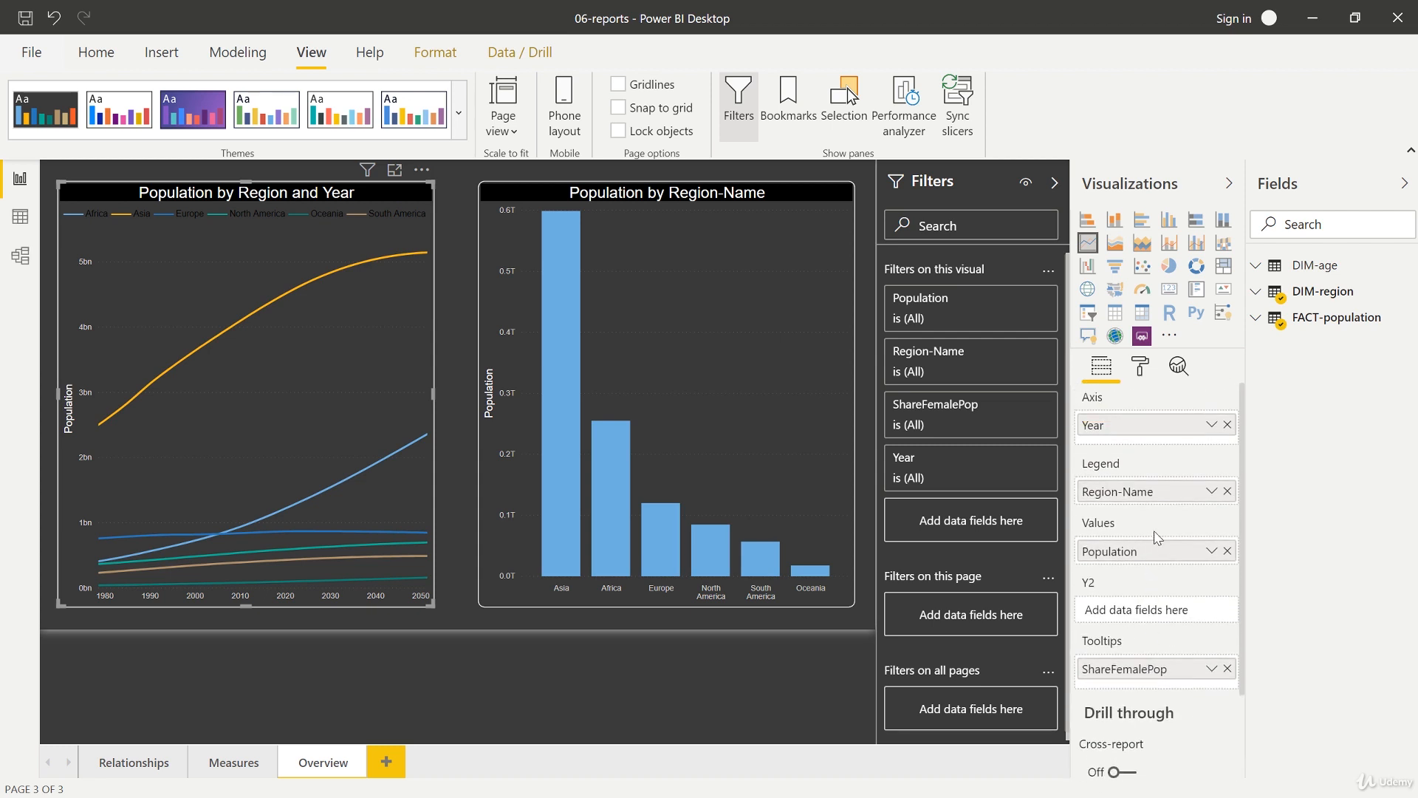
{"action": "left_click", "coordinate": [1138, 366]}
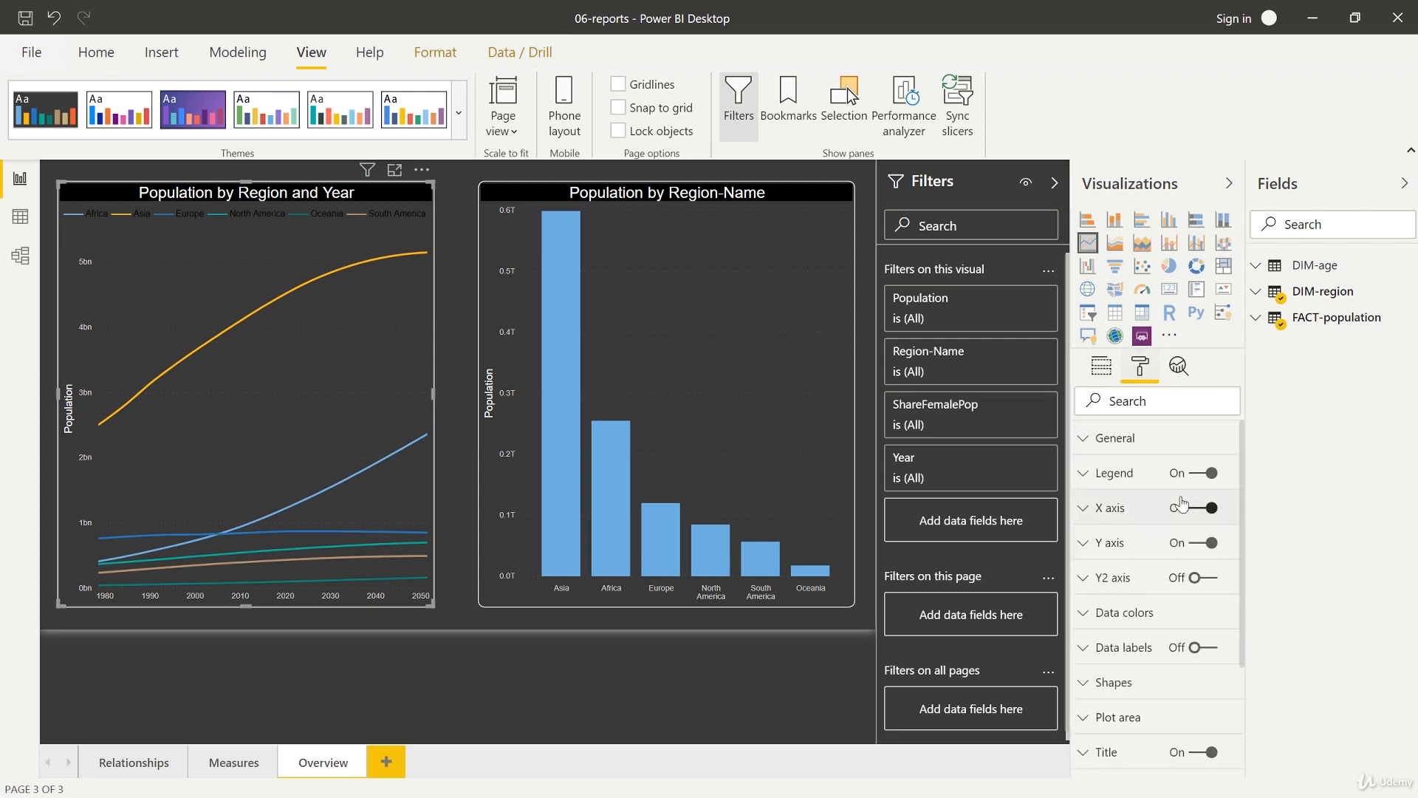
{"action": "left_click", "coordinate": [1125, 475]}
{"action": "scroll", "coordinate": [1135, 567], "scroll_direction": "down", "scroll_amount": 2}
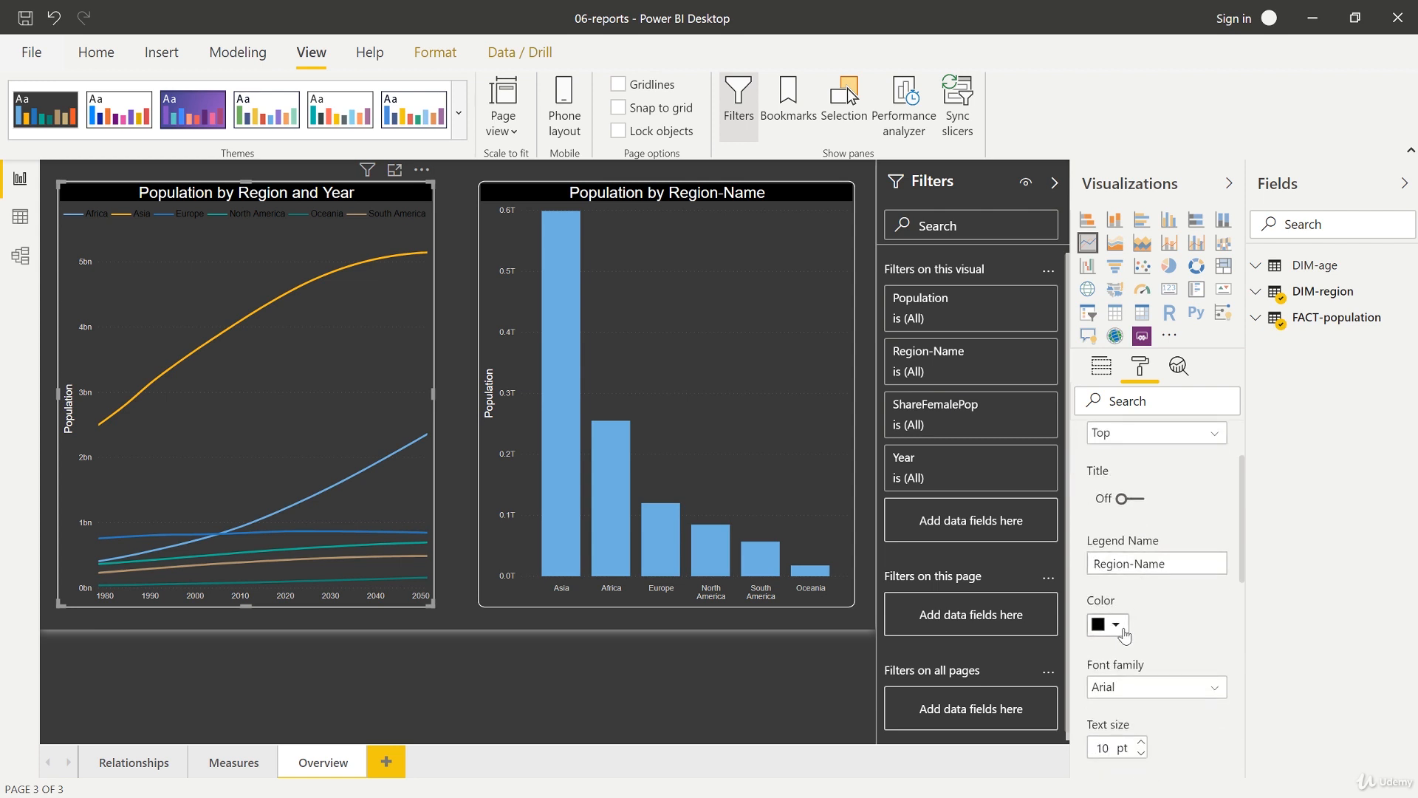
{"action": "left_click", "coordinate": [1116, 627]}
{"action": "left_click", "coordinate": [1084, 544]}
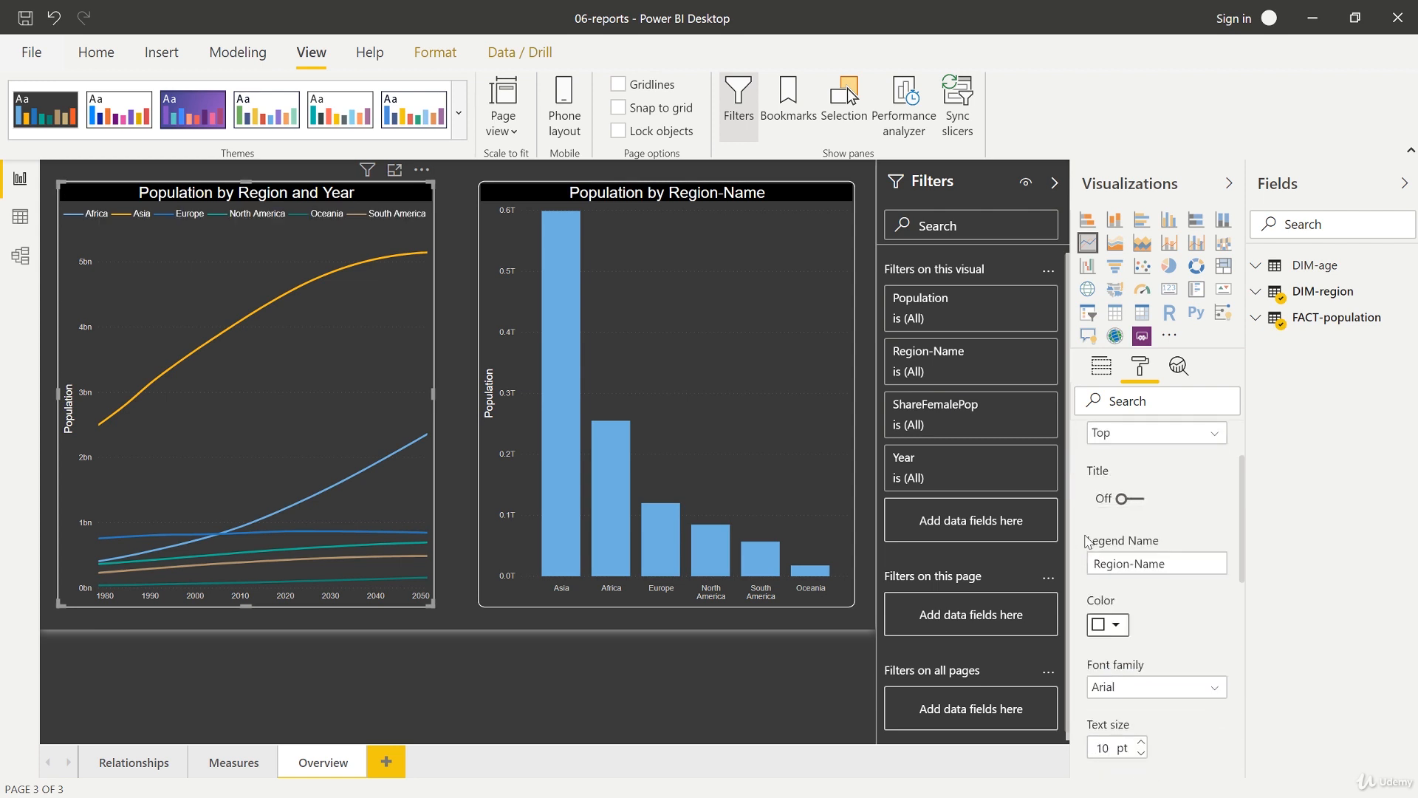
{"action": "left_click", "coordinate": [547, 672]}
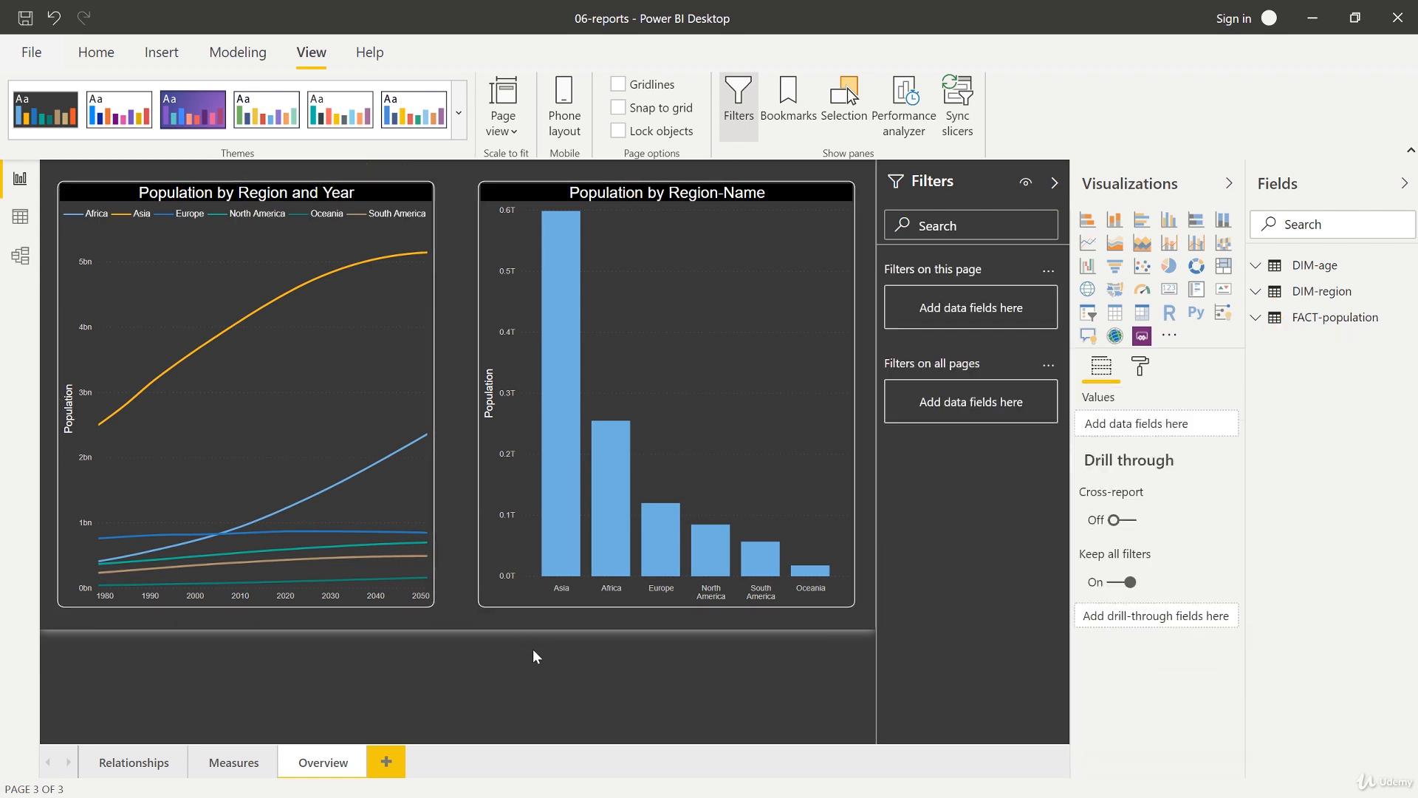
Step: Use Format painter to copy the line chart's formatting onto the TotalPopulation chart and the two upper cards on the Measures page
{"action": "left_click", "coordinate": [395, 195]}
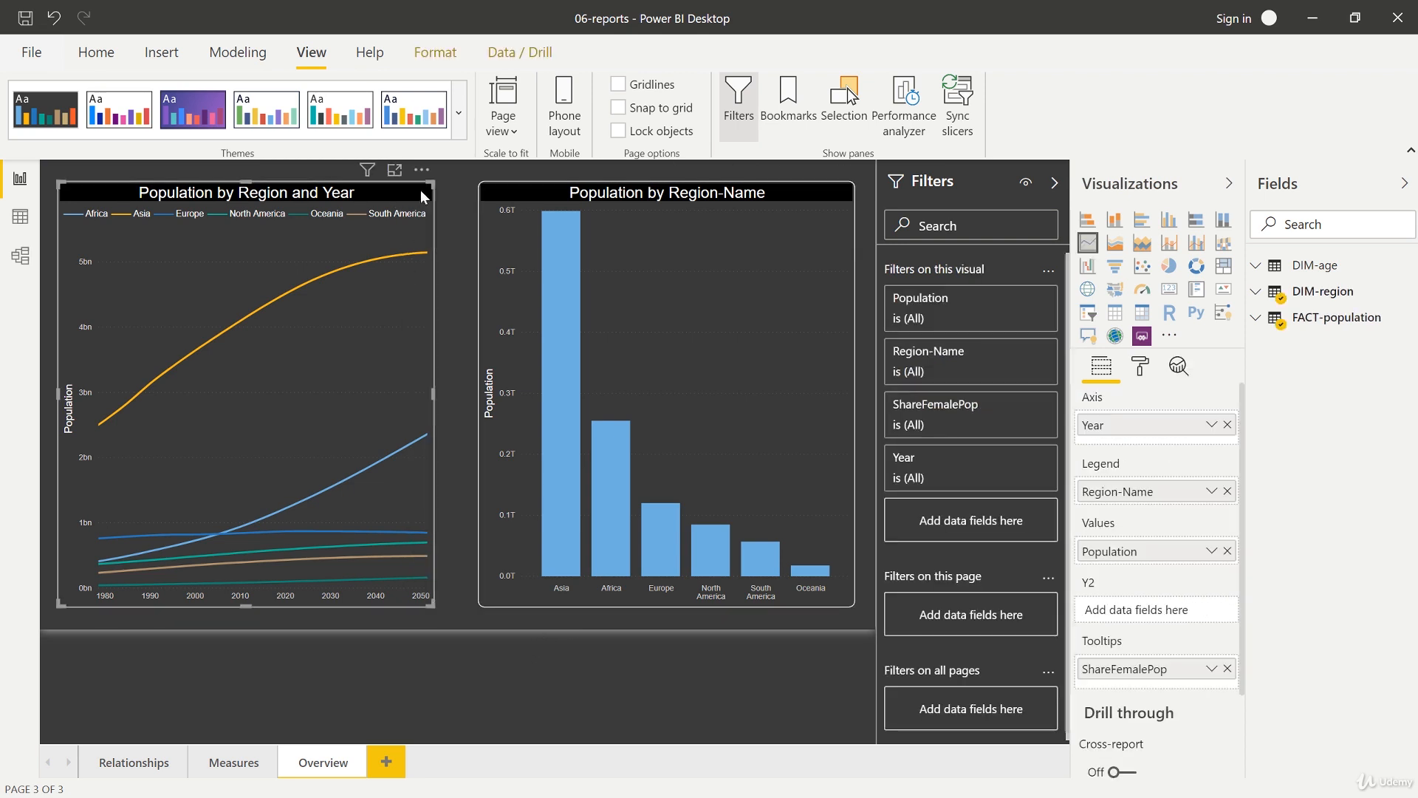
{"action": "left_click", "coordinate": [96, 52]}
{"action": "left_click", "coordinate": [101, 133]}
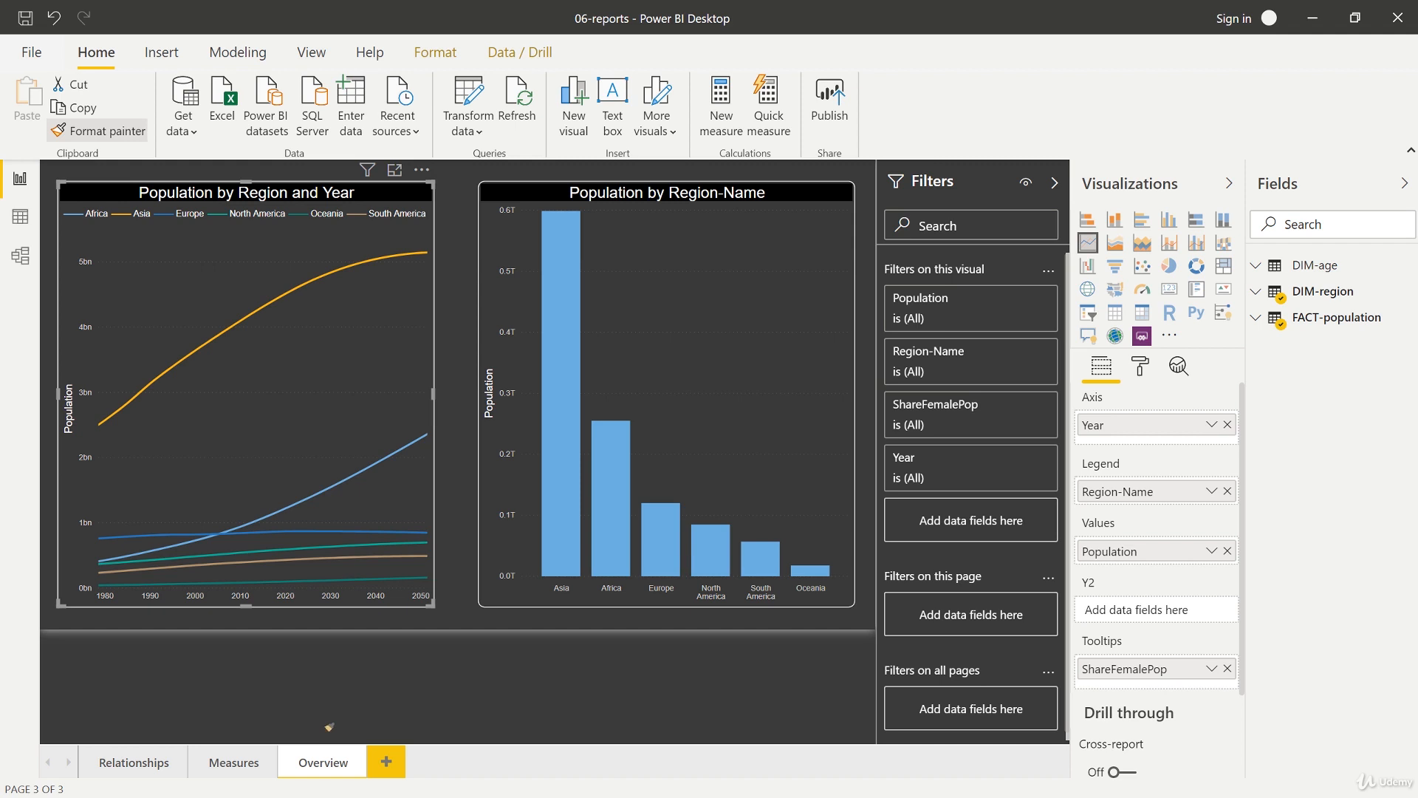
{"action": "left_click", "coordinate": [233, 761]}
{"action": "left_click", "coordinate": [222, 225]}
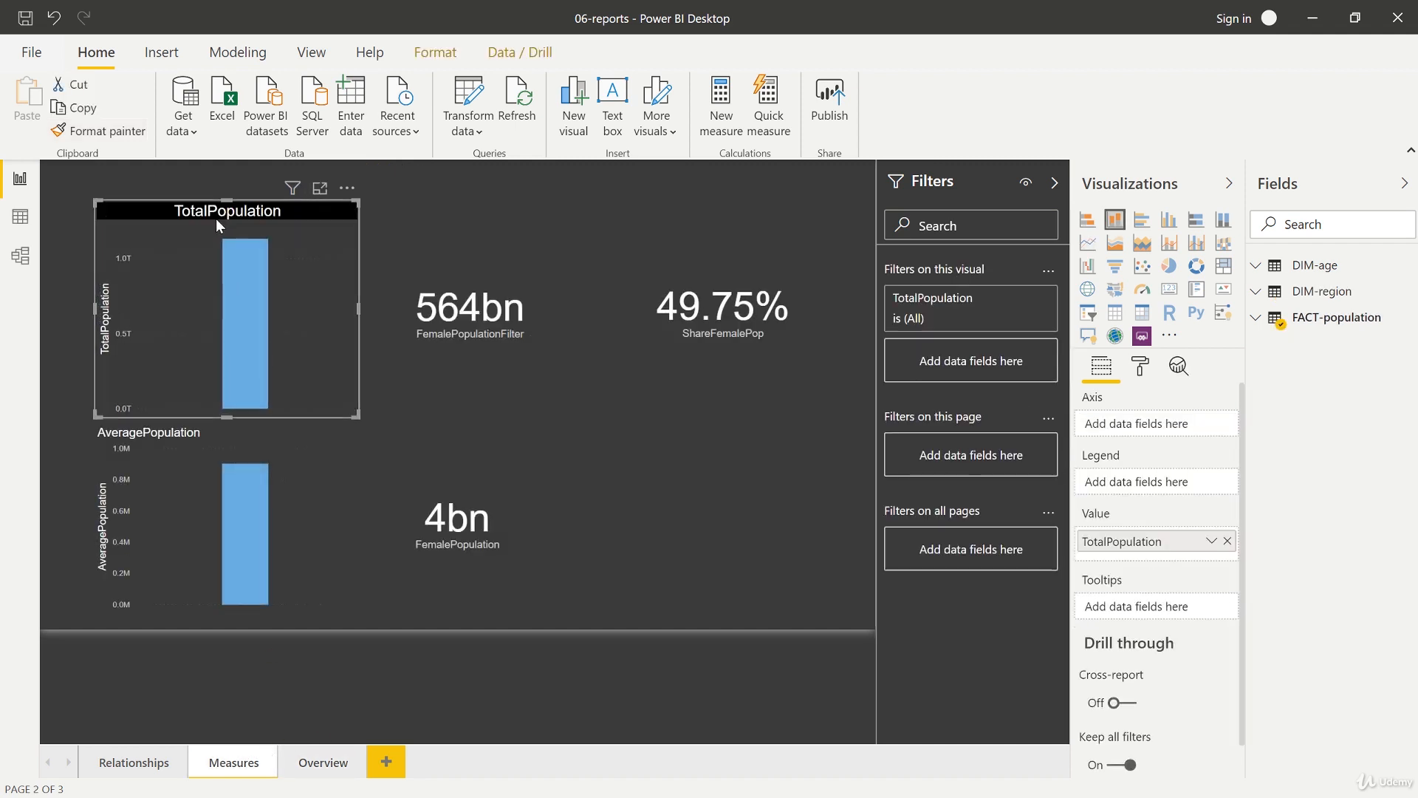
{"action": "key", "text": "Tab"}
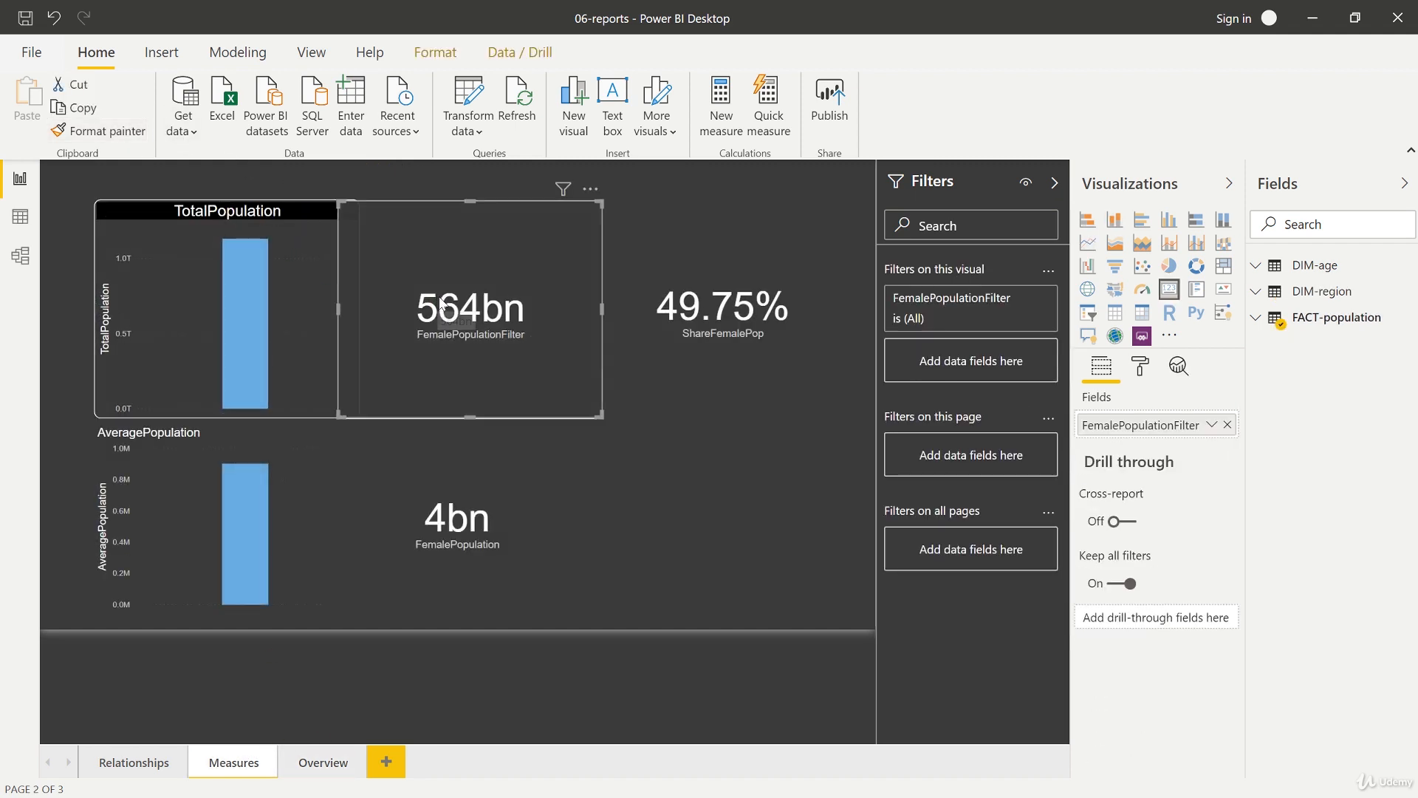
{"action": "key", "text": "Tab"}
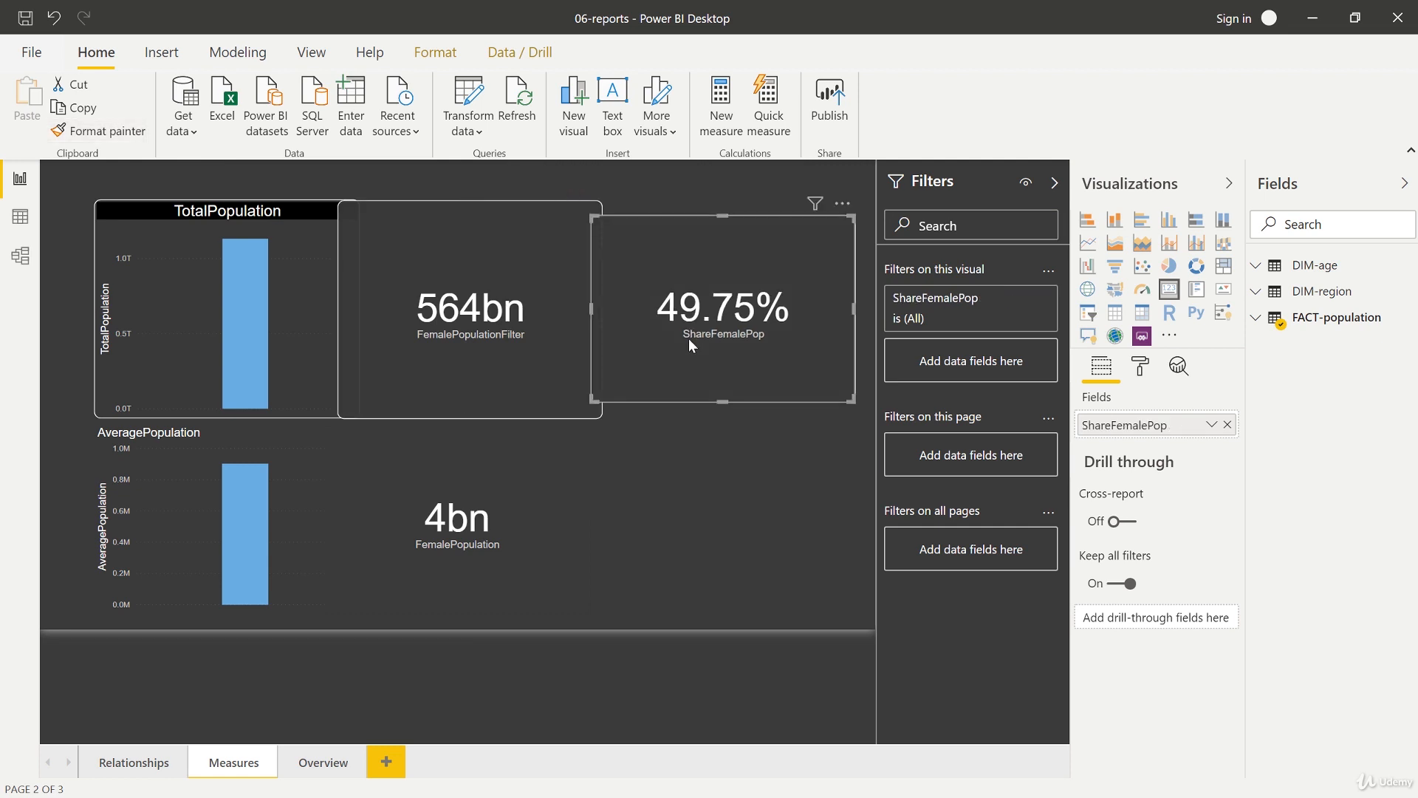
Step: Paint the same formatting onto the AveragePopulation chart and the FemalePopulation card
{"action": "left_click", "coordinate": [104, 131]}
{"action": "left_click", "coordinate": [247, 532]}
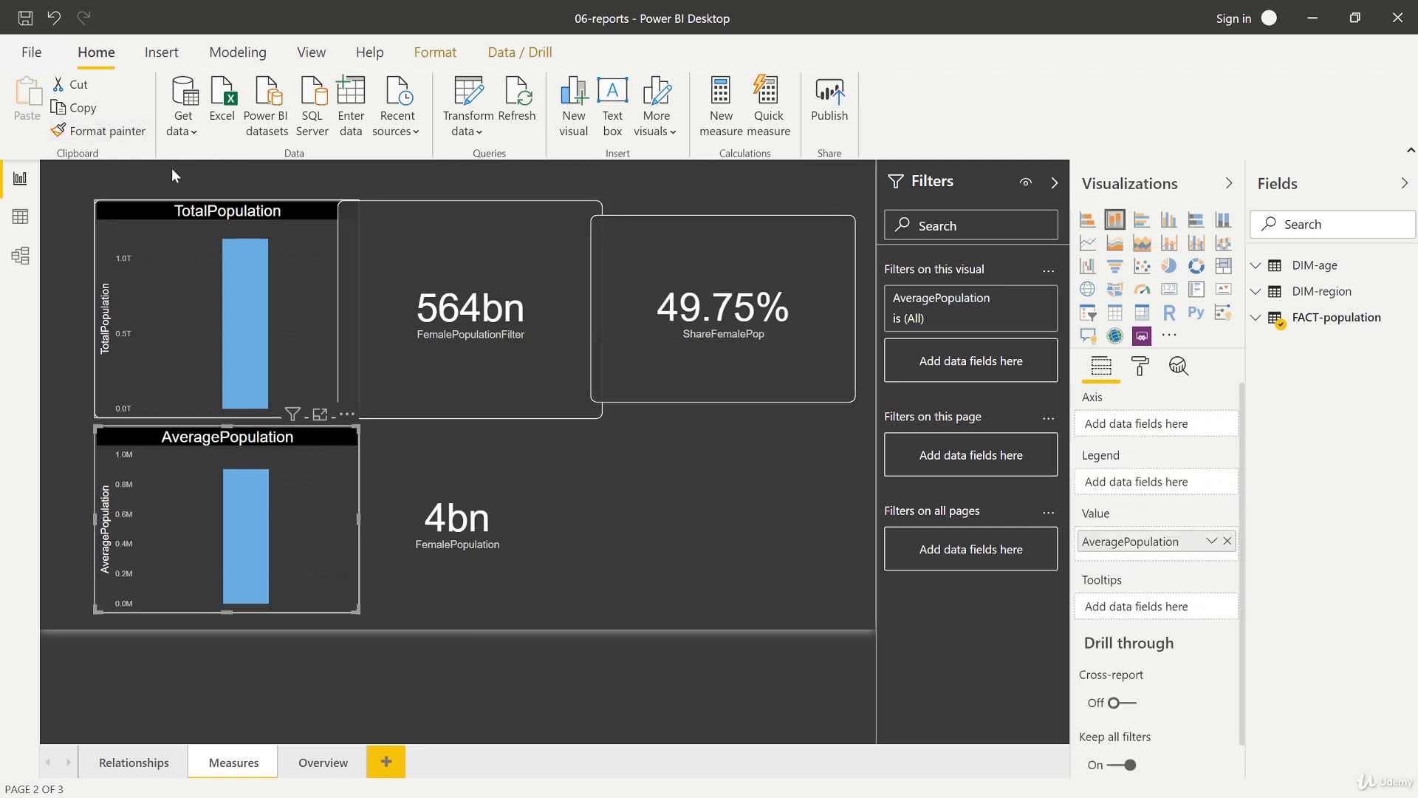
{"action": "left_click", "coordinate": [487, 548]}
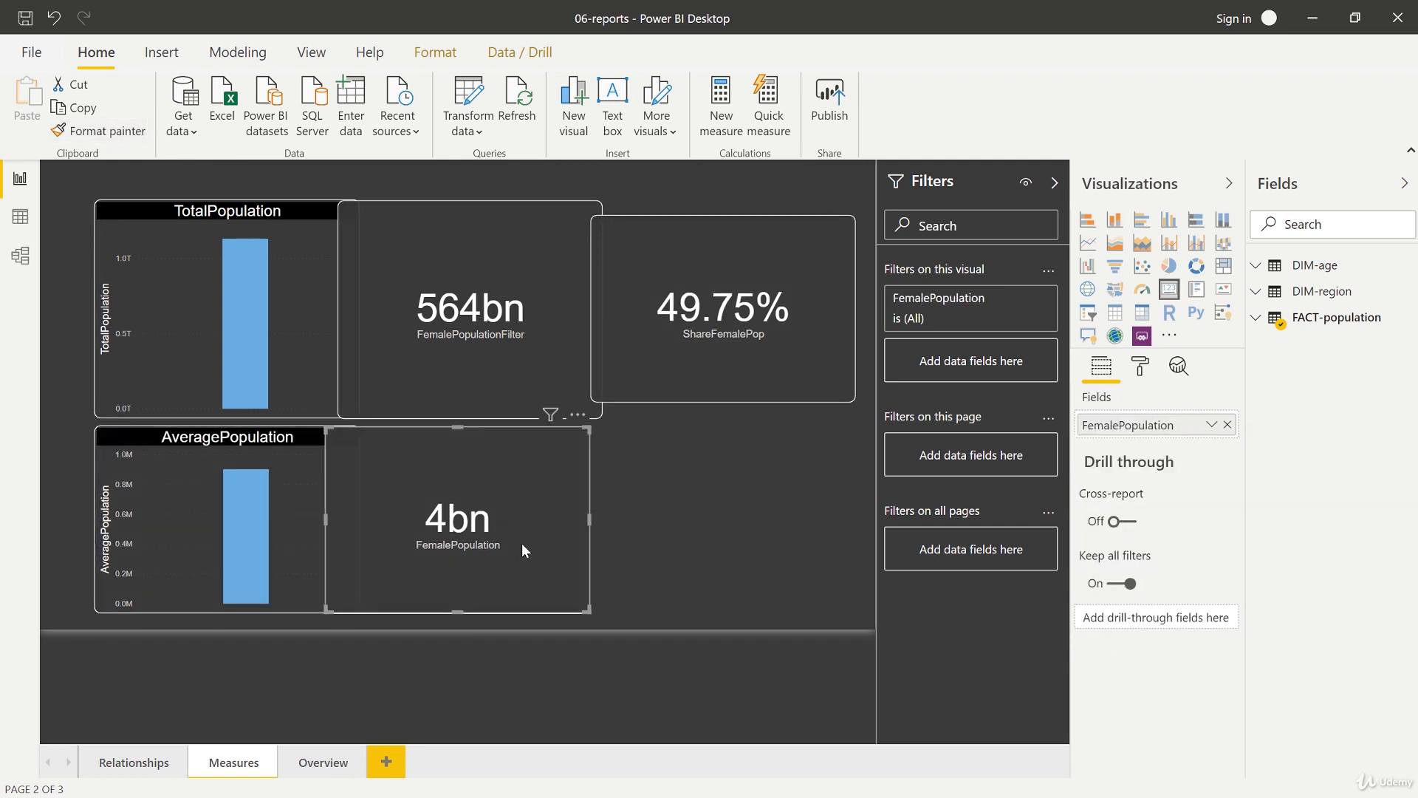
Step: Copy the AveragePopulation chart's formatting onto the chart on the Relationships page, then return to the Overview page
{"action": "left_click", "coordinate": [262, 441]}
{"action": "left_click", "coordinate": [119, 133]}
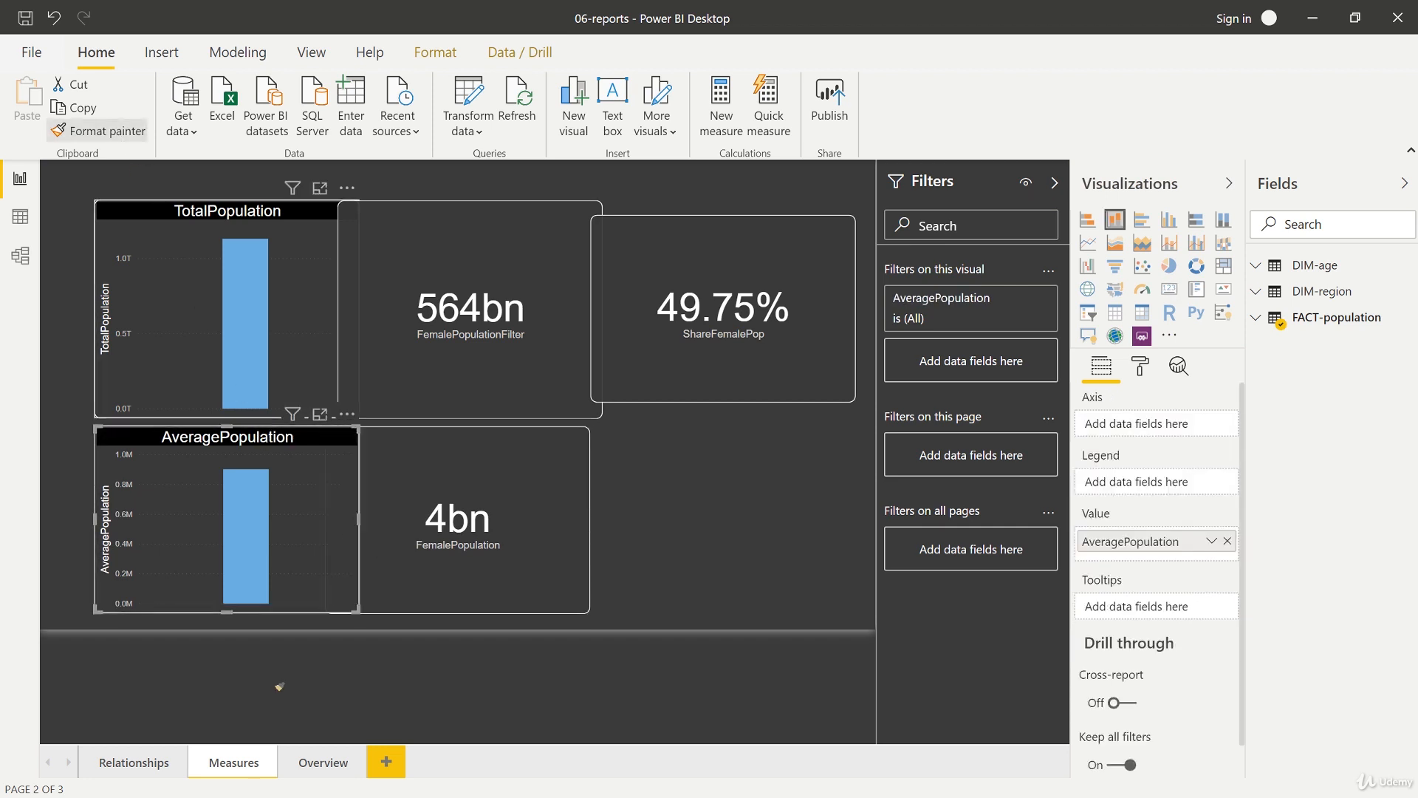
{"action": "left_click", "coordinate": [127, 763]}
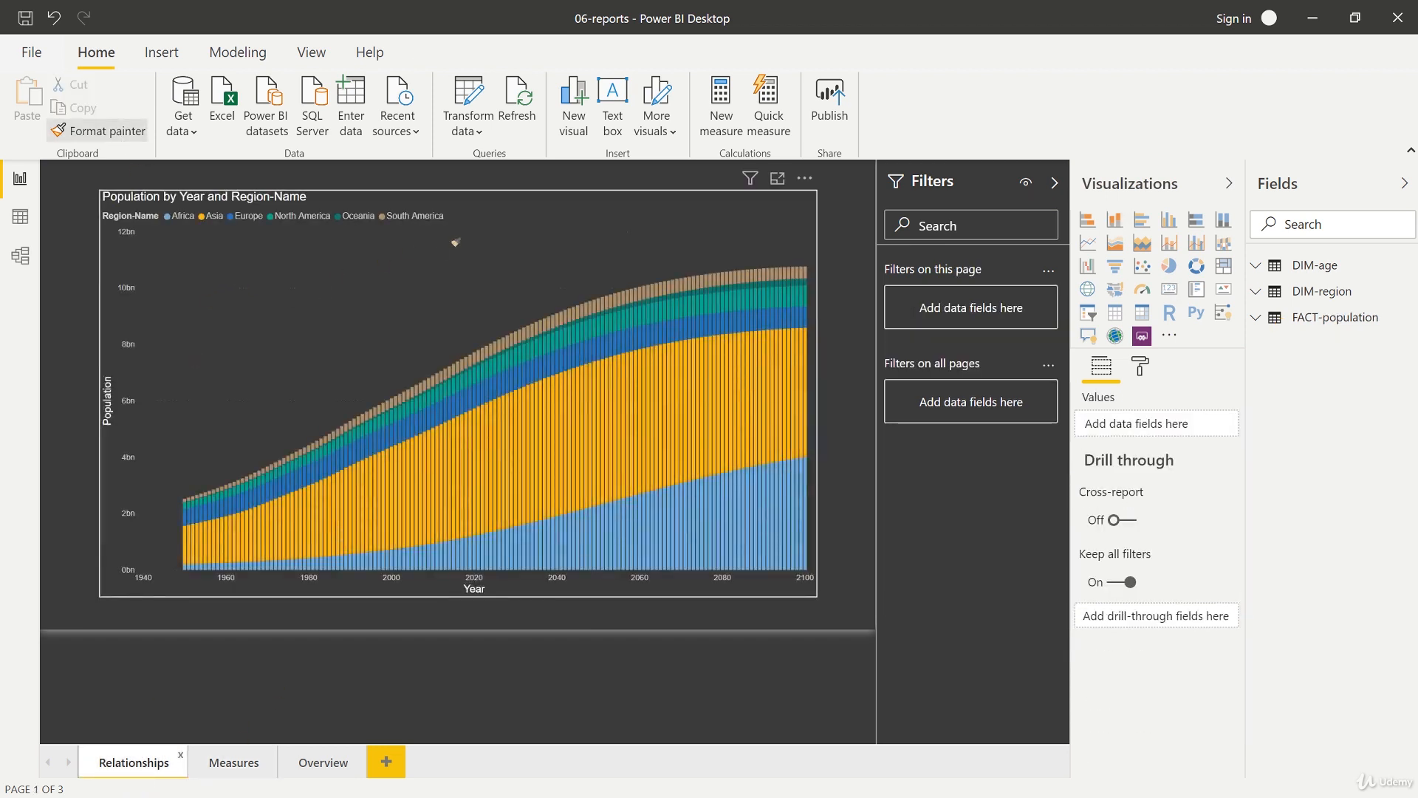
{"action": "left_click", "coordinate": [453, 243]}
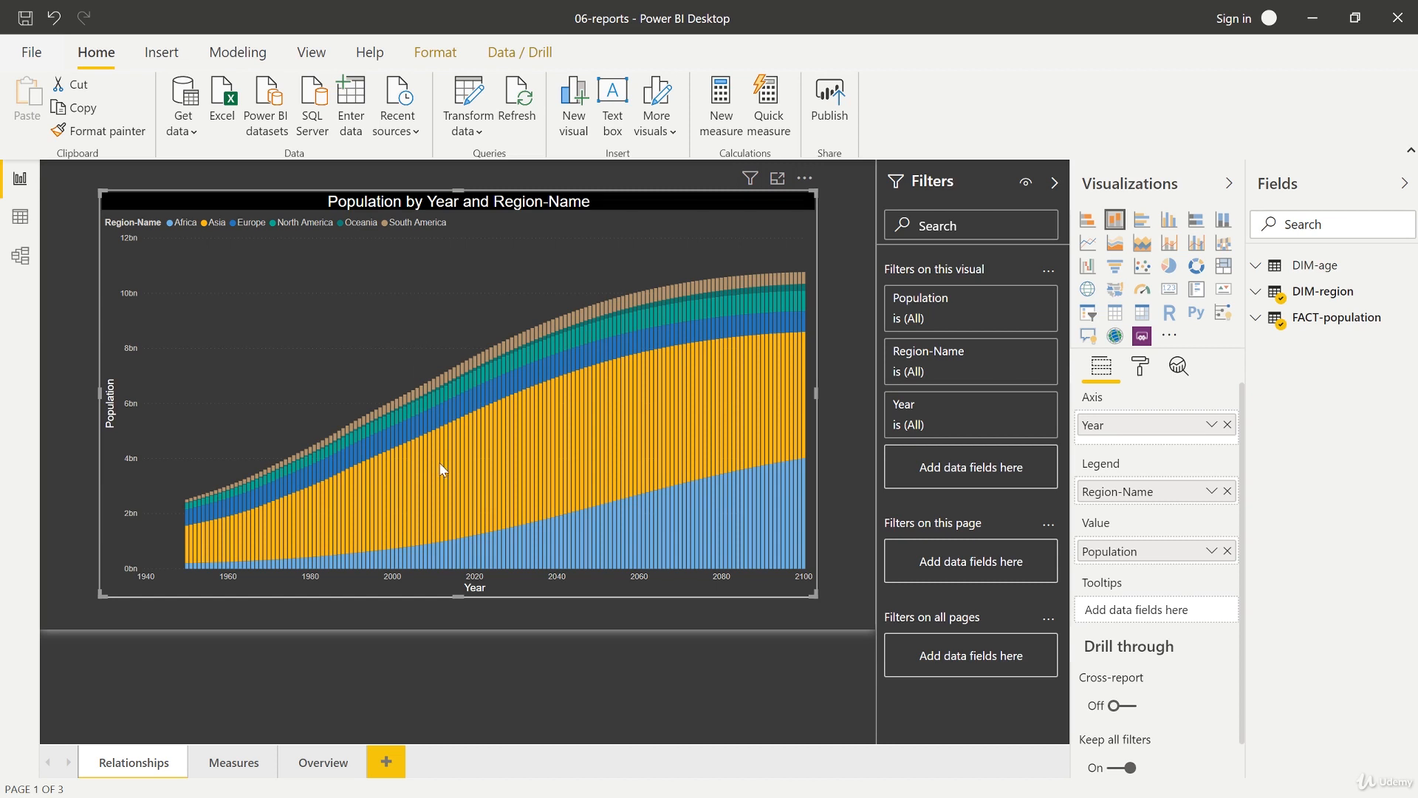
{"action": "mouse_move", "coordinate": [429, 551]}
{"action": "left_click", "coordinate": [323, 761]}
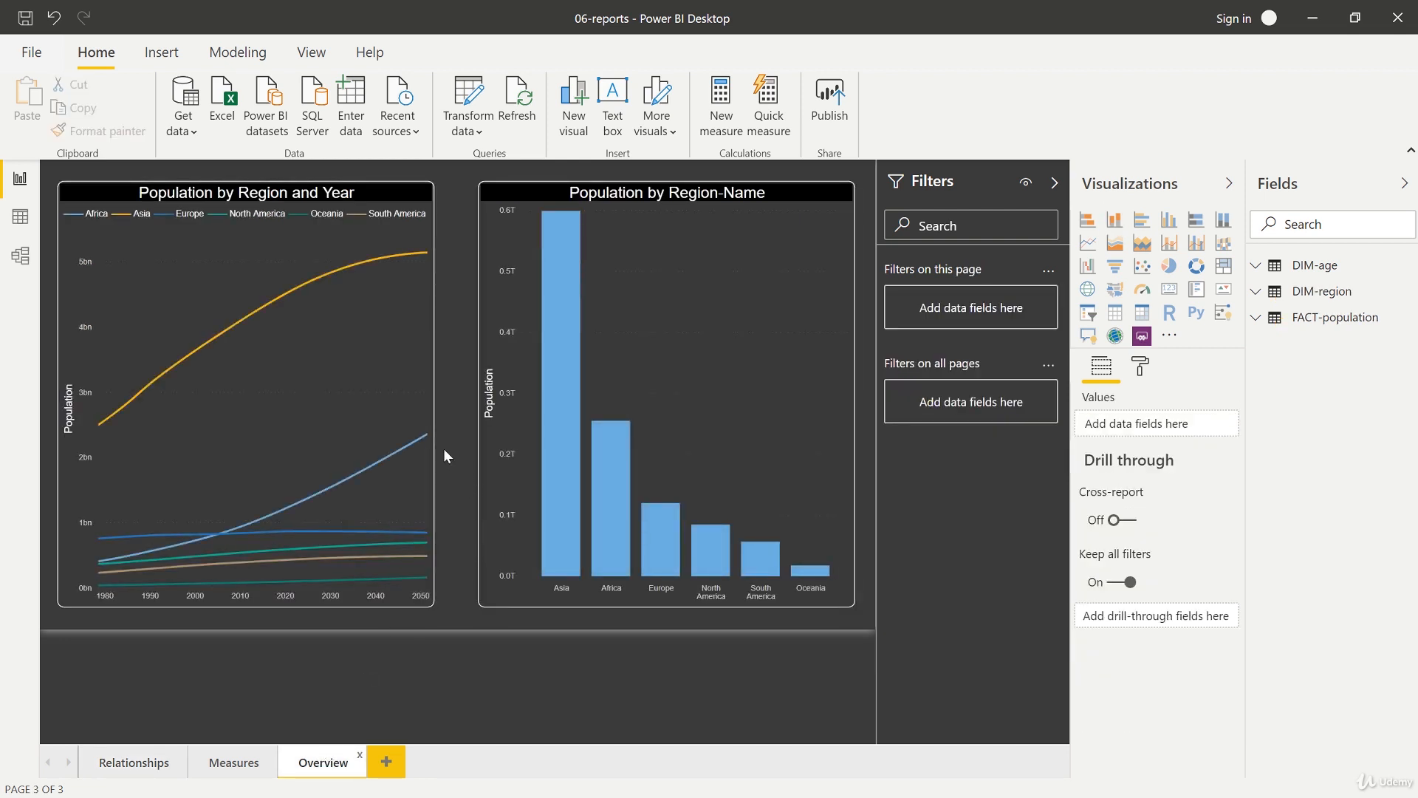